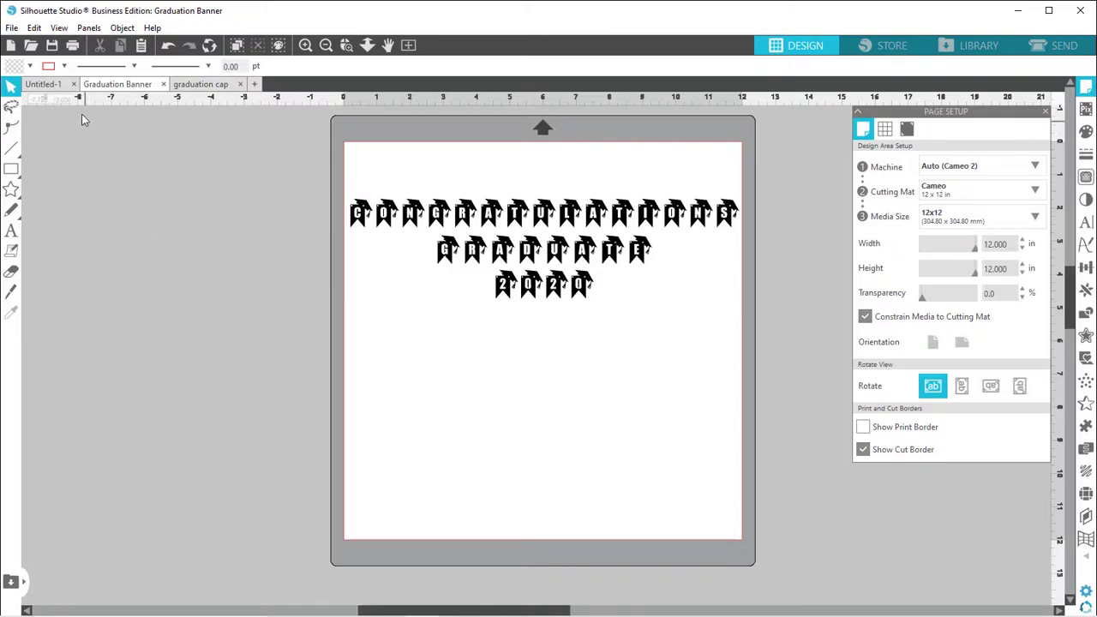
Step: Switch to the Untitled-1 document and draw a rectangle about 3 by 5 in near the mat's upper left
left_click(49, 86)
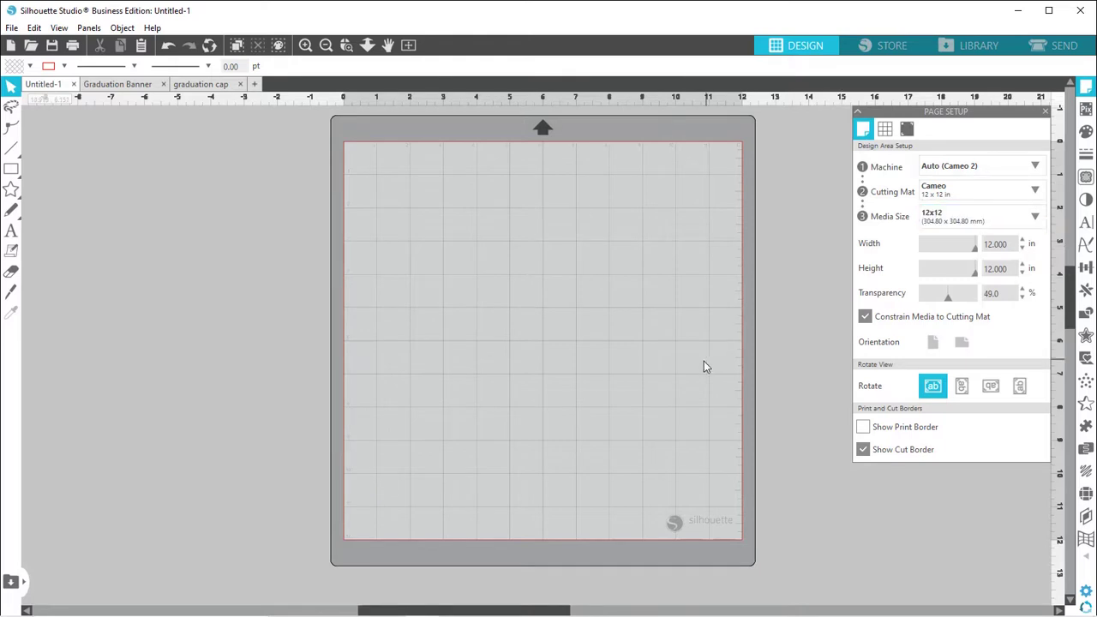
left_click(31, 170)
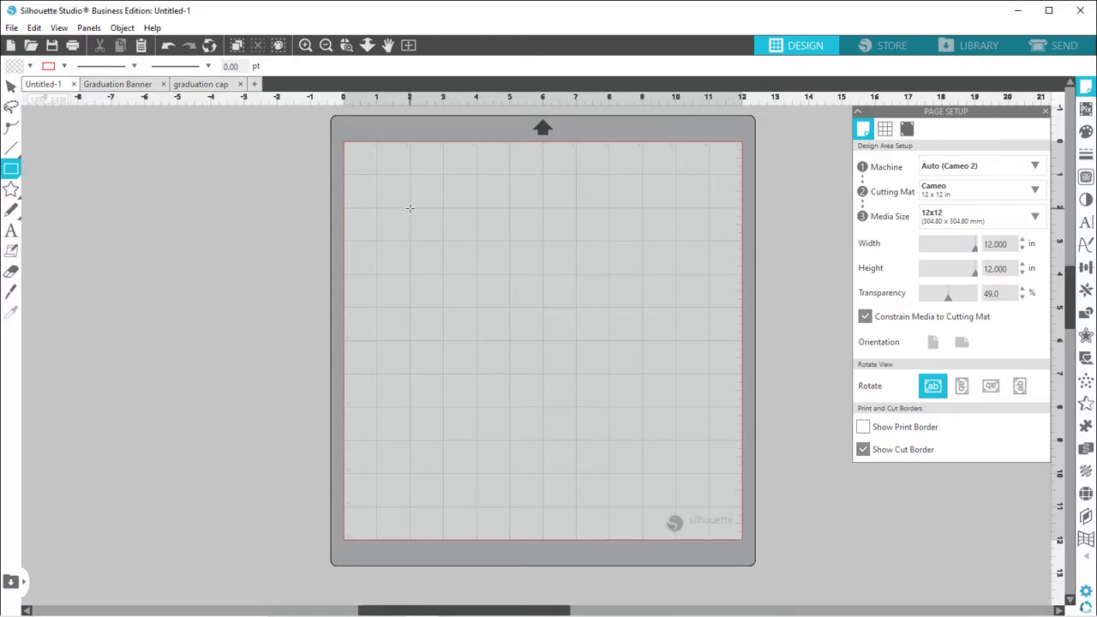
mouse_move(409, 207)
left_mouse_down()
mouse_move(472, 232)
mouse_move(512, 229)
mouse_move(510, 375)
left_mouse_up()
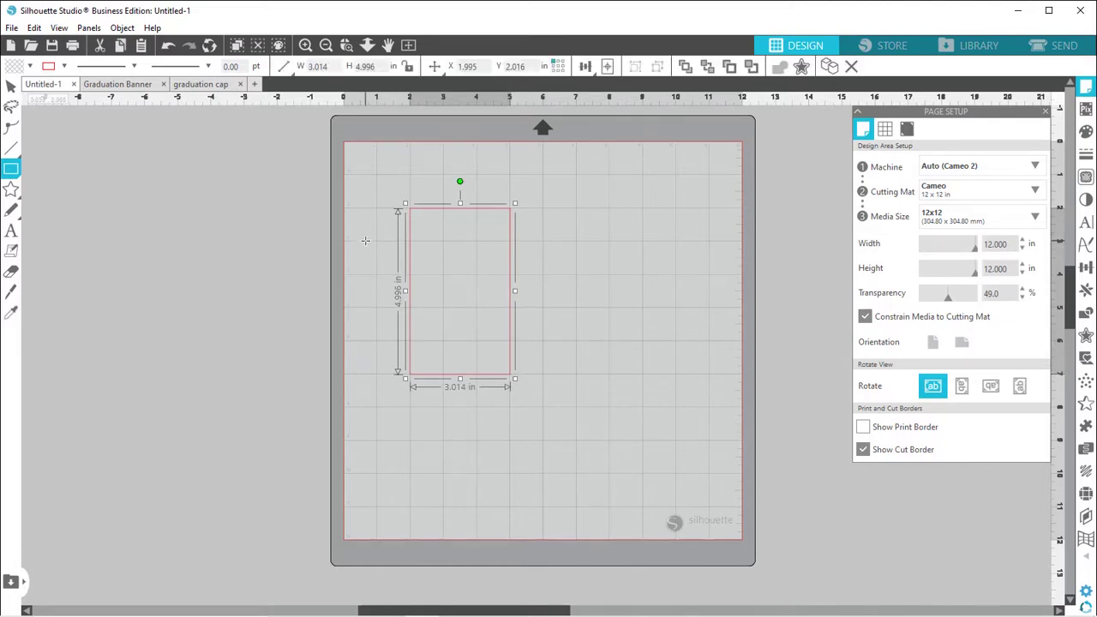
key("v")
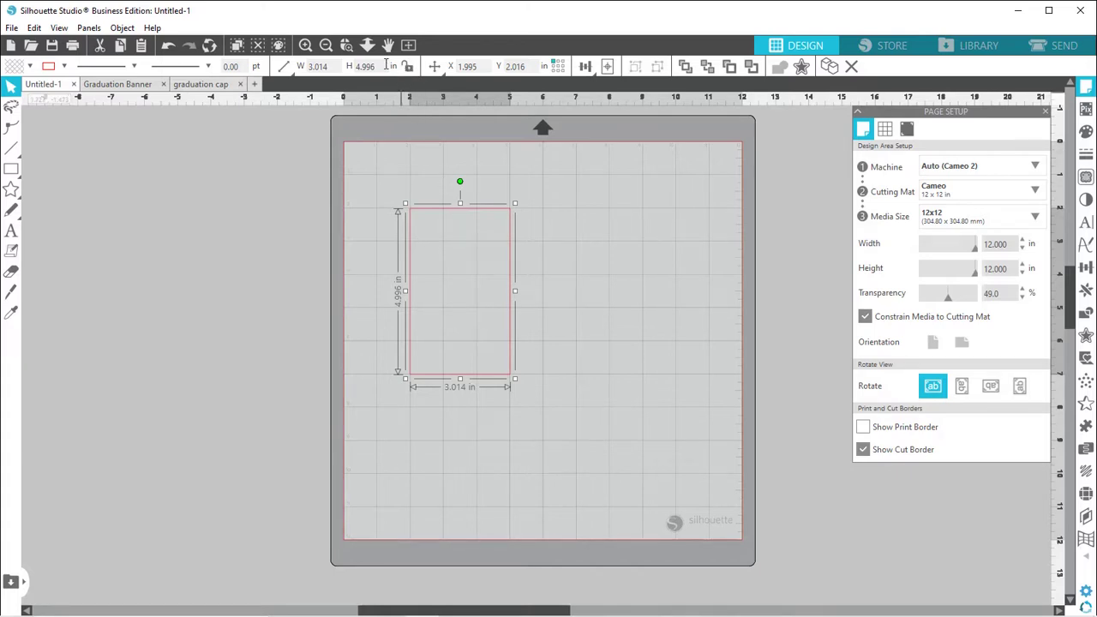
Step: Set the rectangle's height to 5 in and its width to 3 in
left_click_drag(383, 66, 355, 65)
key("BackSpace")
type("5")
key("Return")
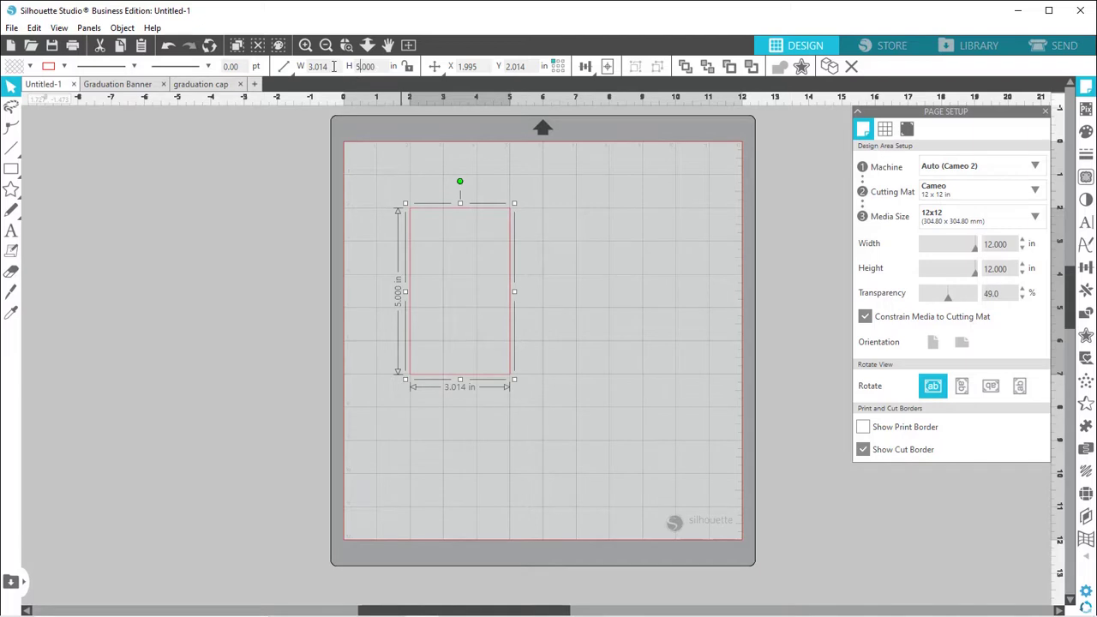
left_click_drag(333, 66, 307, 69)
type("3")
key("Return")
Step: Add an edit point near the middle of the rectangle's bottom edge
double_click(468, 379)
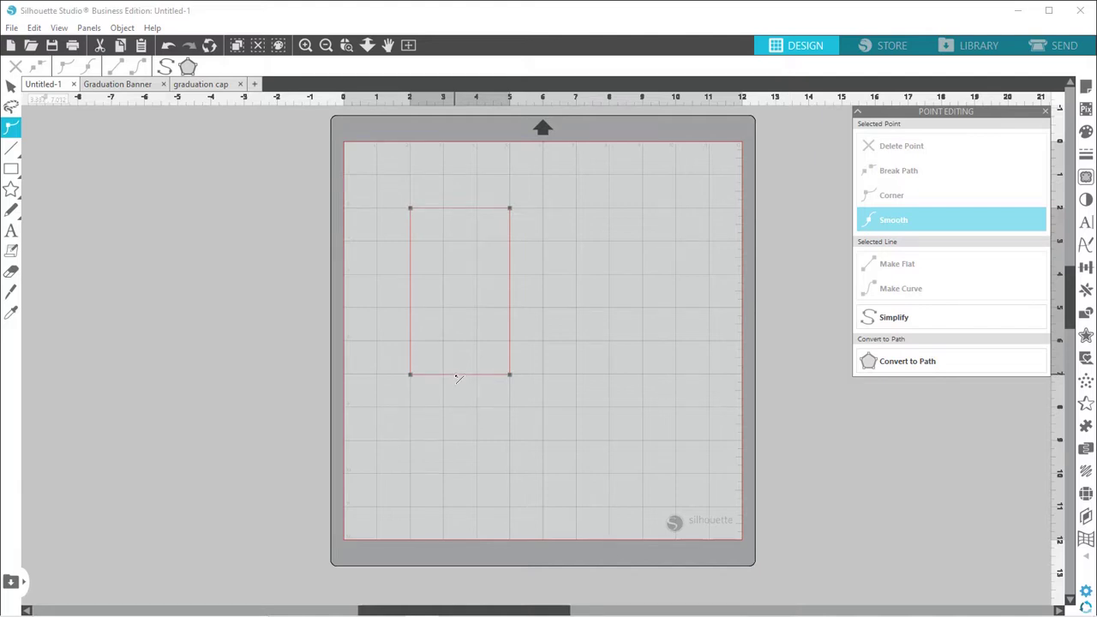
left_click(456, 376)
right_click(454, 375)
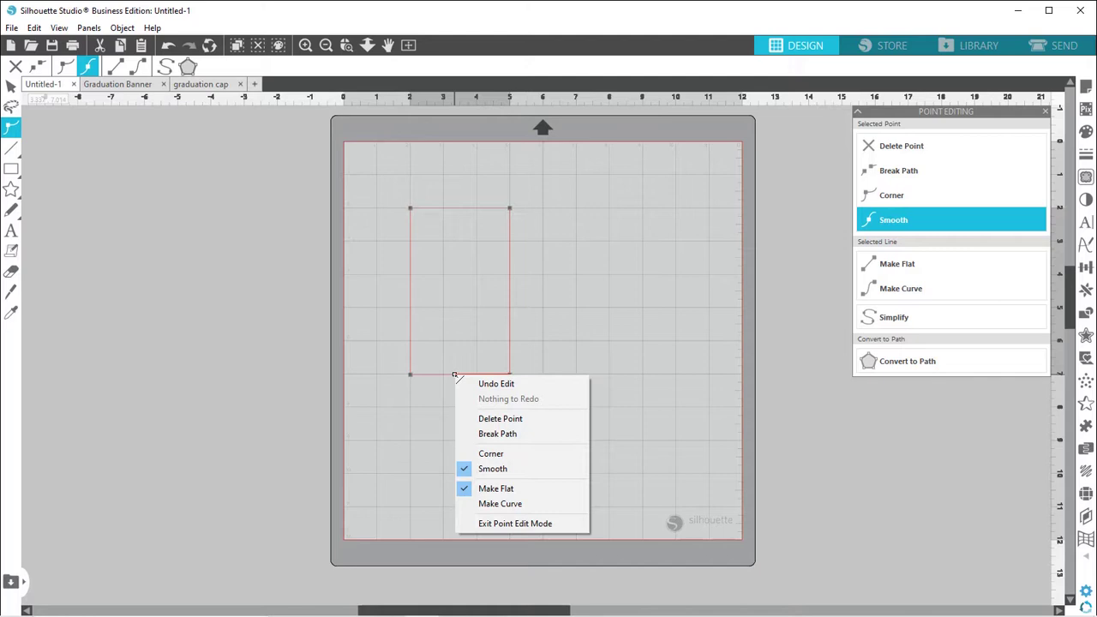
left_click(443, 406)
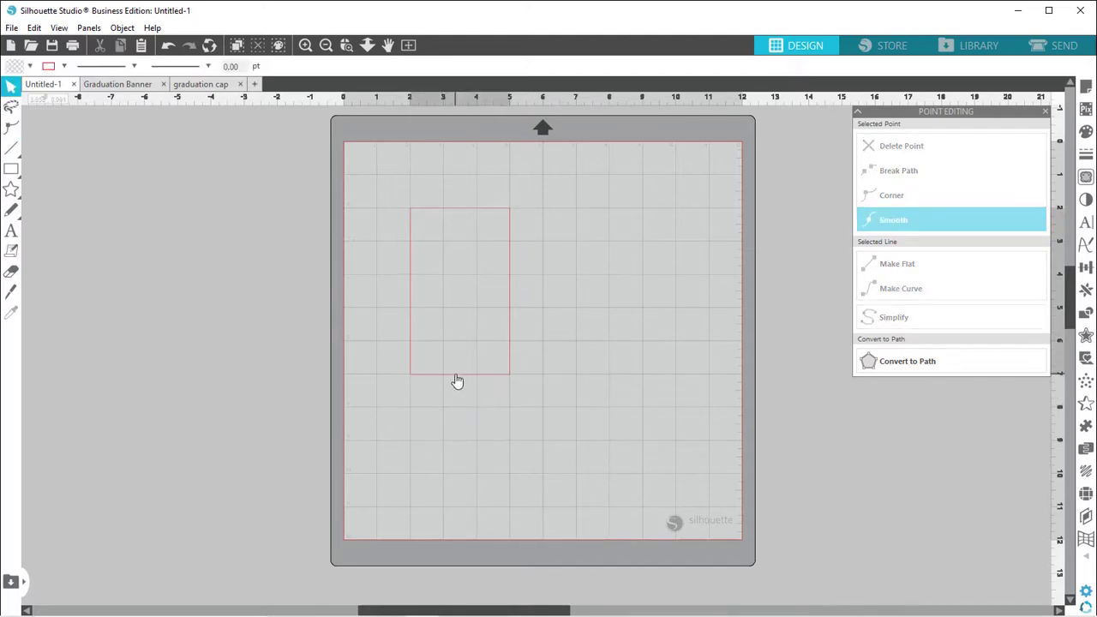
Step: Move the bottom edge's middle point up about 1.5 in to form a V-shaped banner notch
left_click(456, 381)
double_click(457, 381)
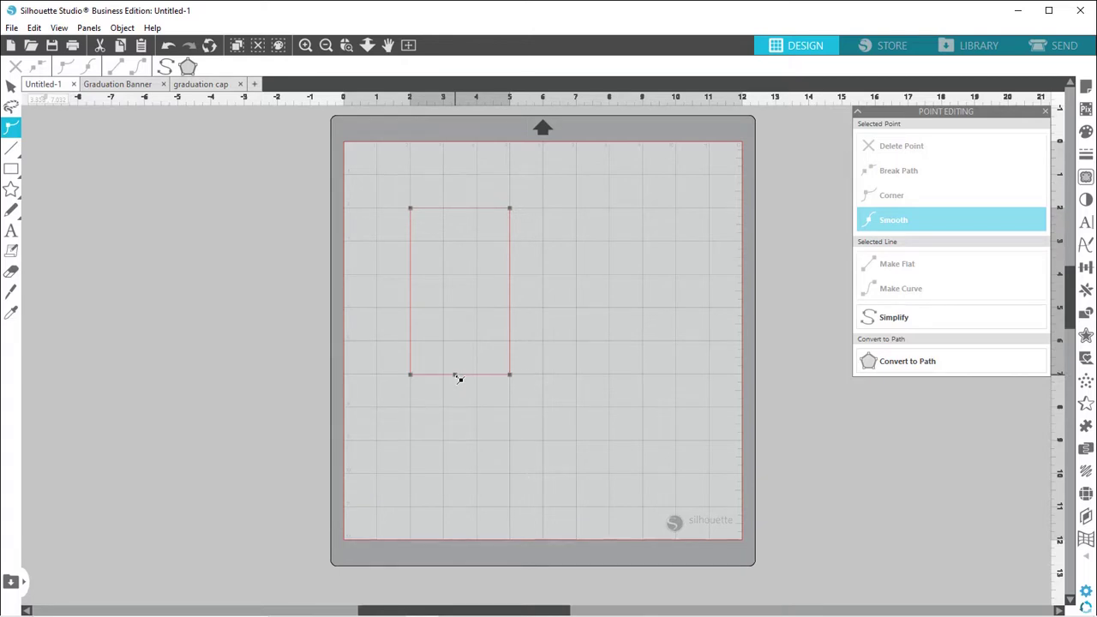
left_click(456, 377)
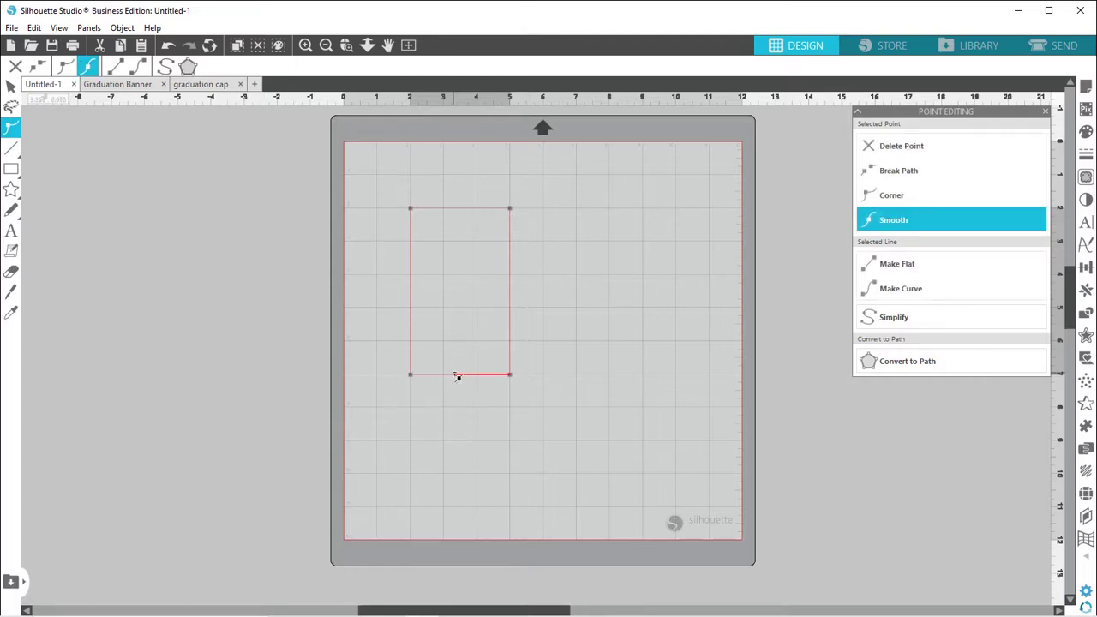
left_click_drag(457, 376, 457, 330)
left_click_drag(456, 327, 455, 326)
left_click(461, 409)
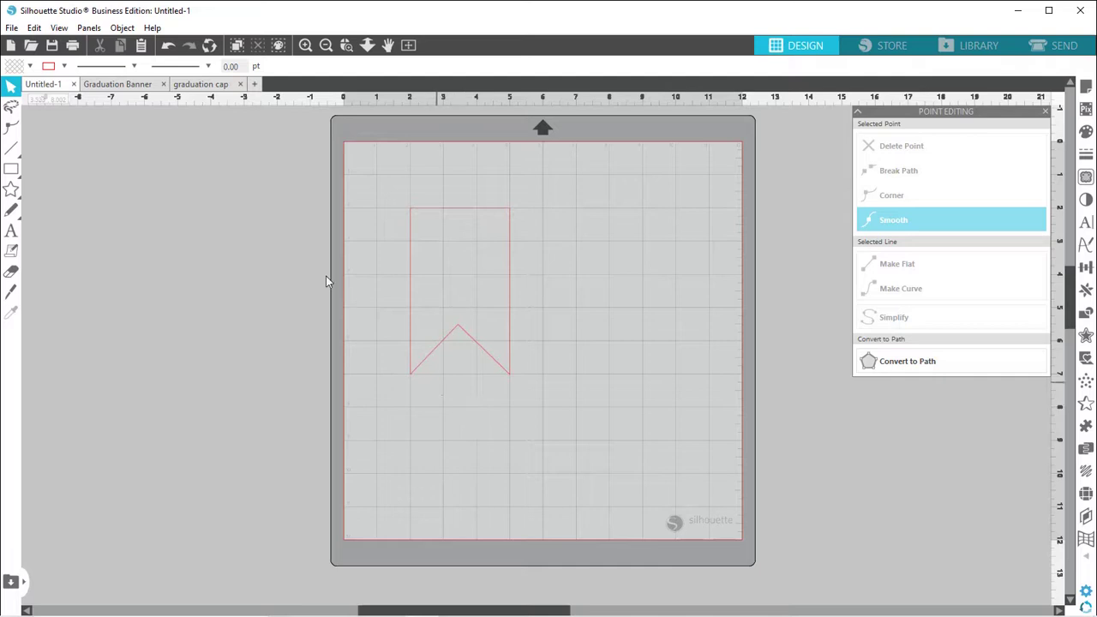
Step: Show the design grid and set the page transparency to 0%
left_click(60, 28)
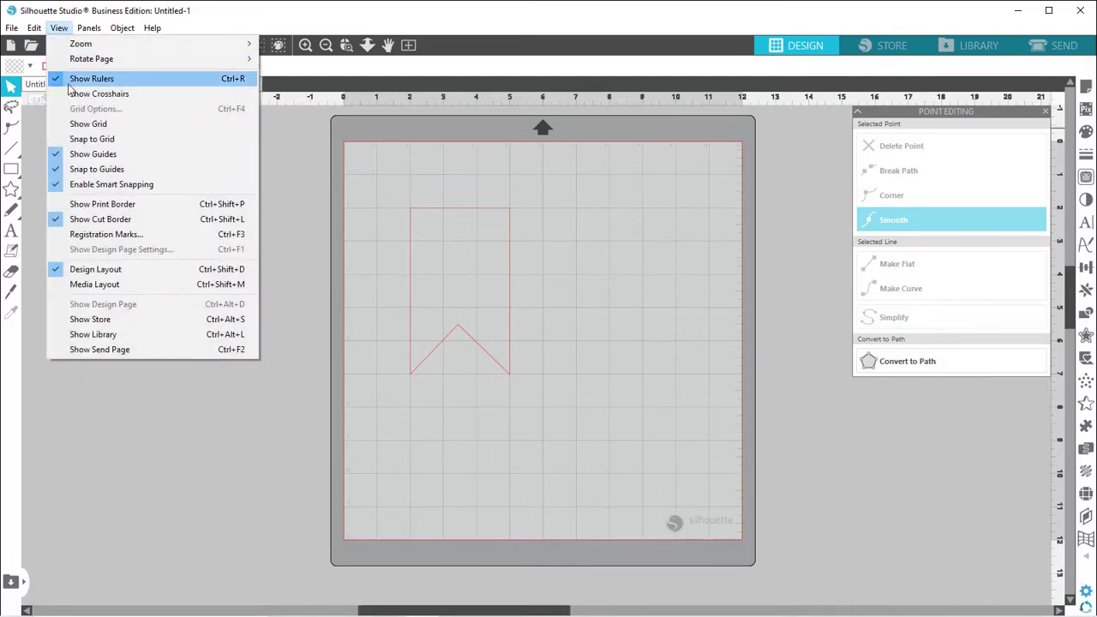
left_click(79, 125)
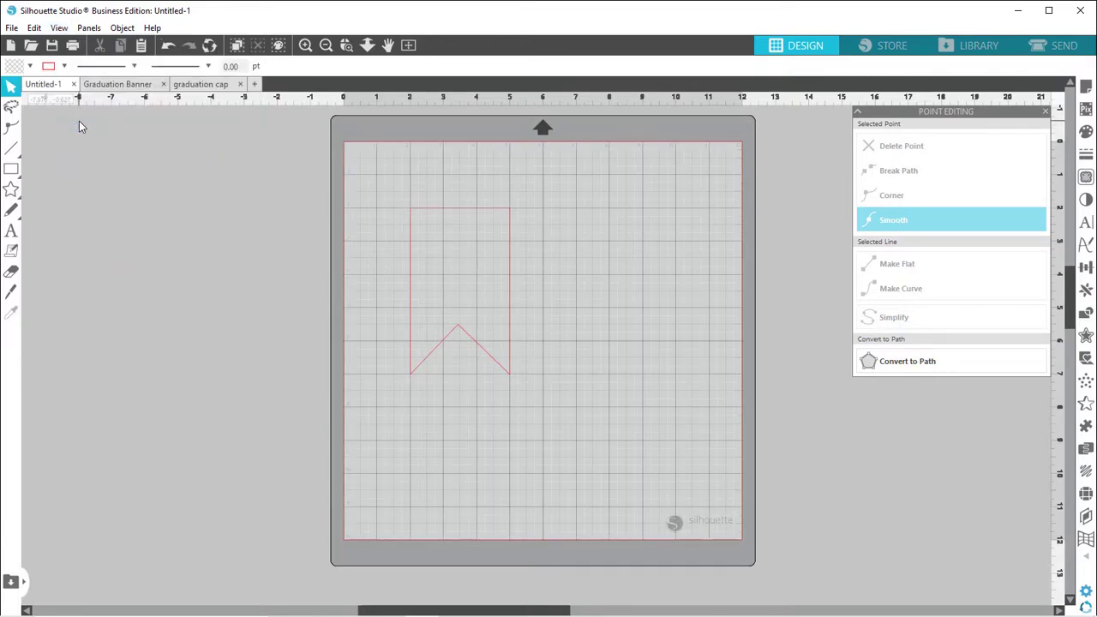
left_click(1087, 90)
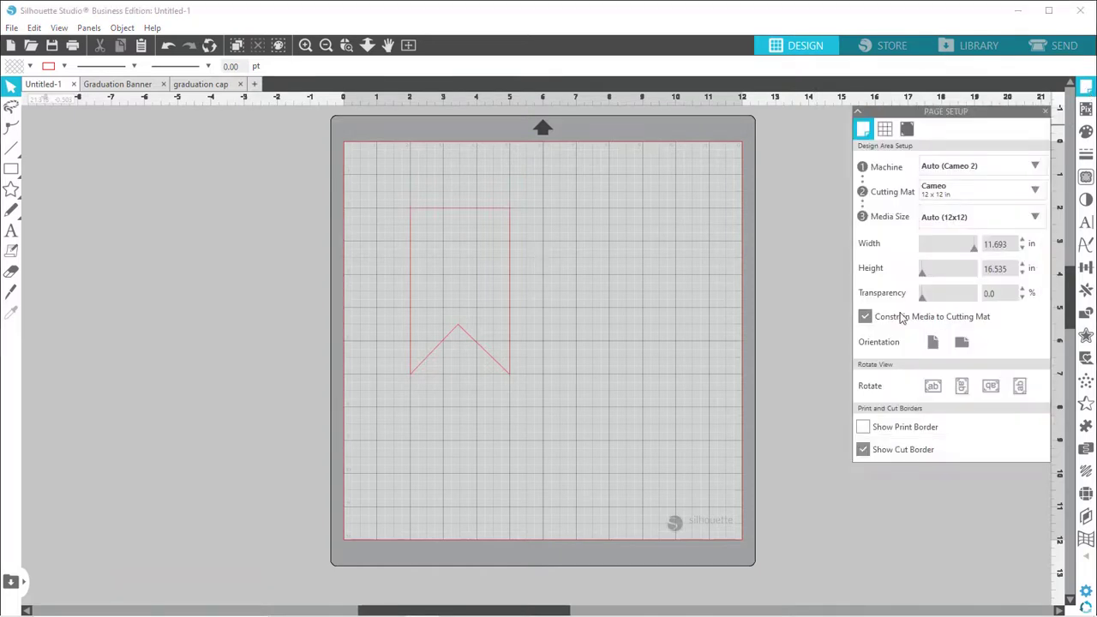
left_click(923, 296)
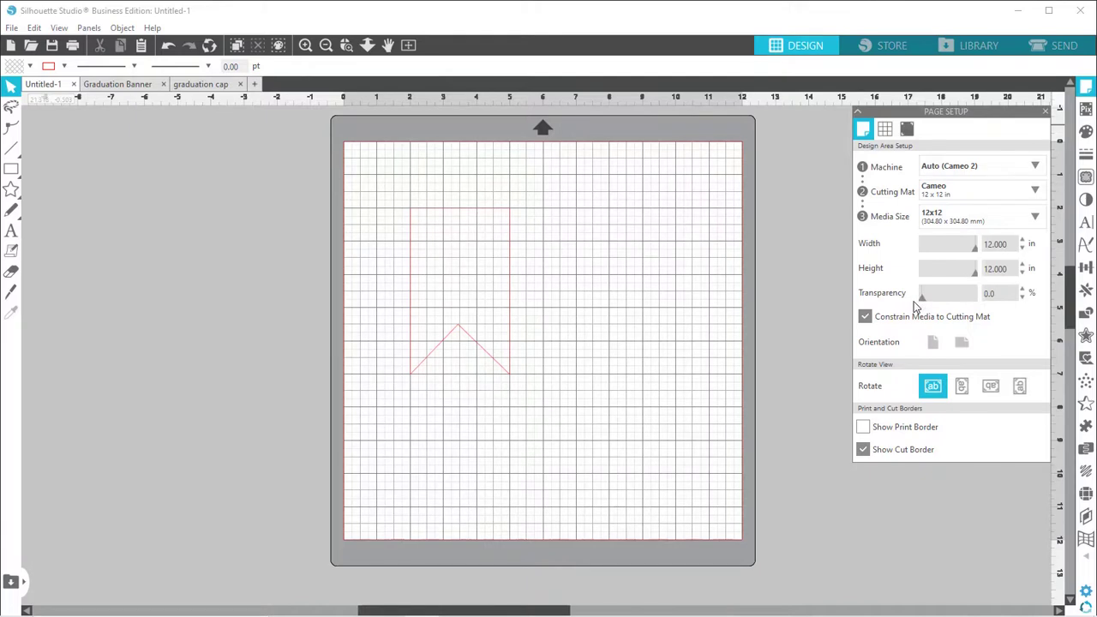
Step: Change the banner shape's outline colour from red to purple
left_click(492, 363)
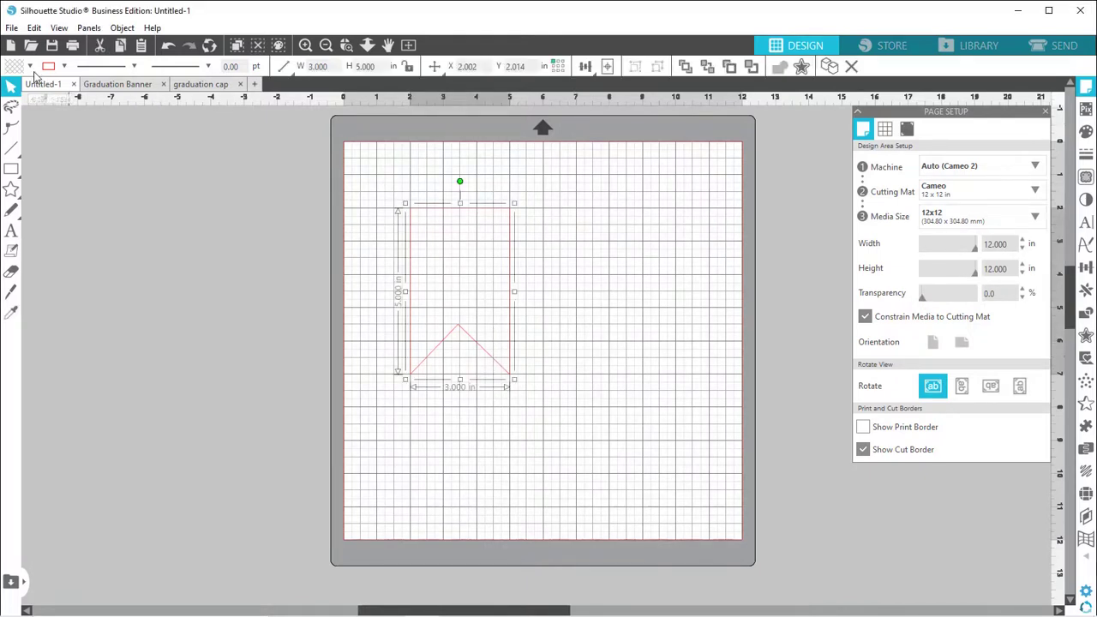
left_click(65, 68)
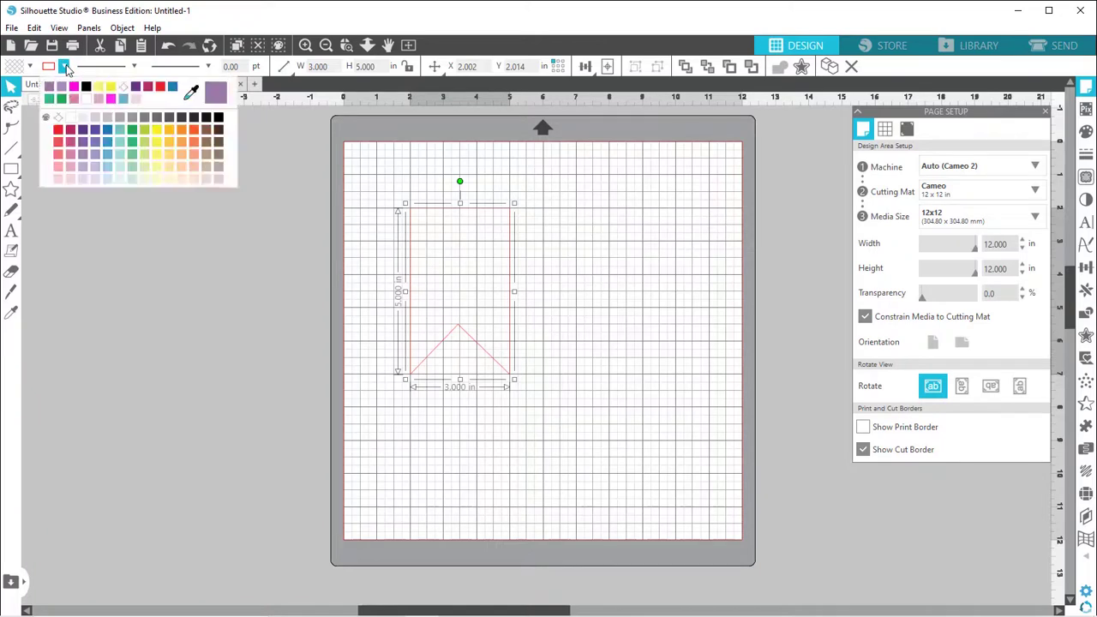
left_click(96, 167)
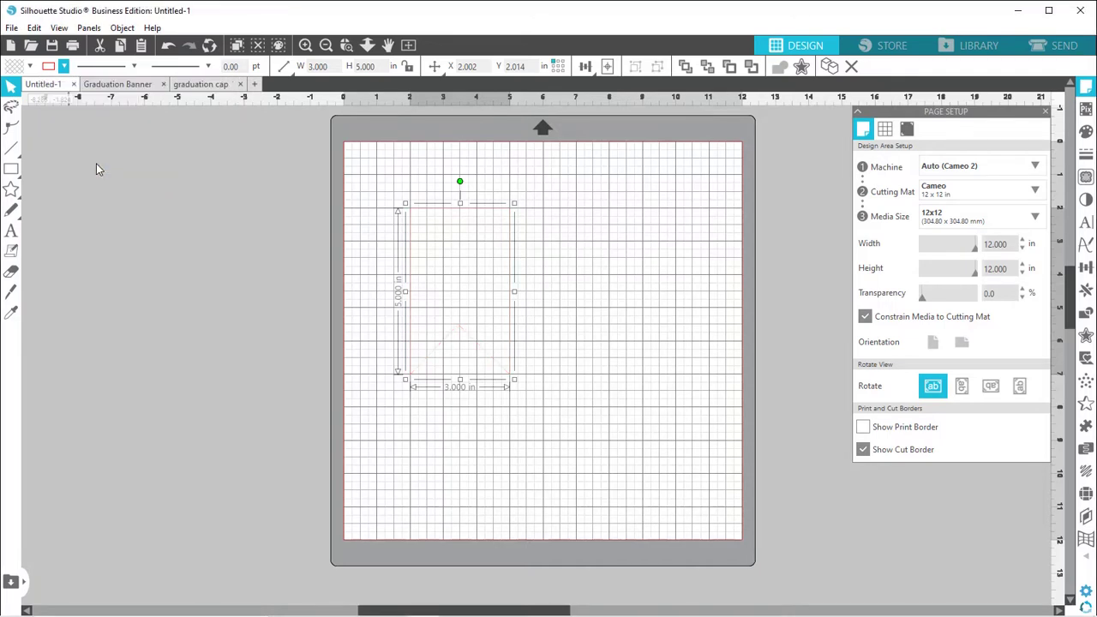
left_click(64, 67)
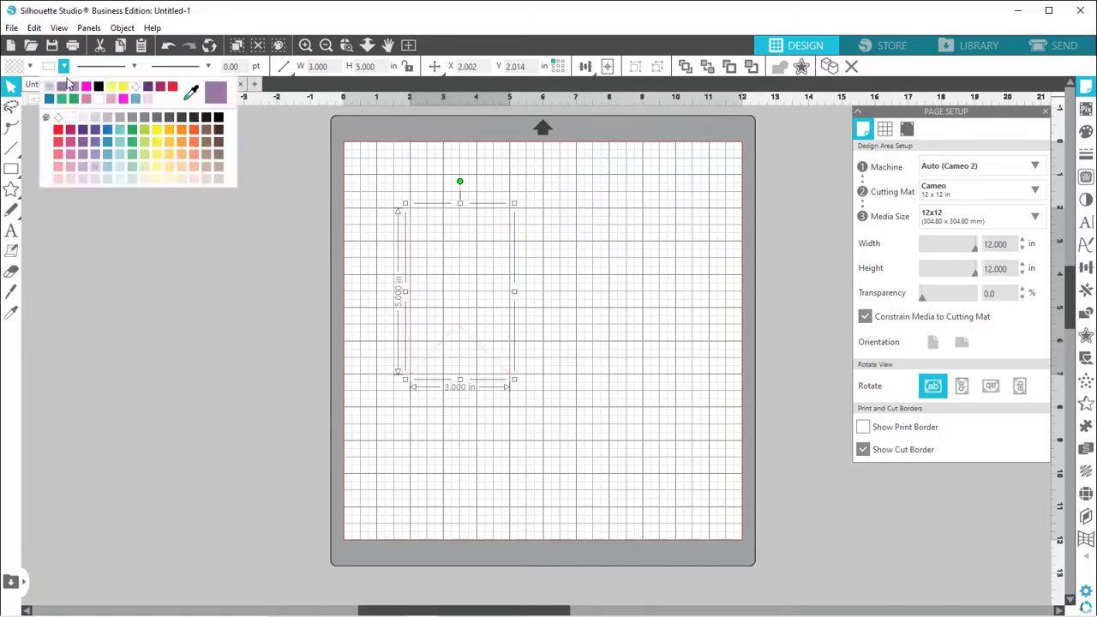
left_click(83, 133)
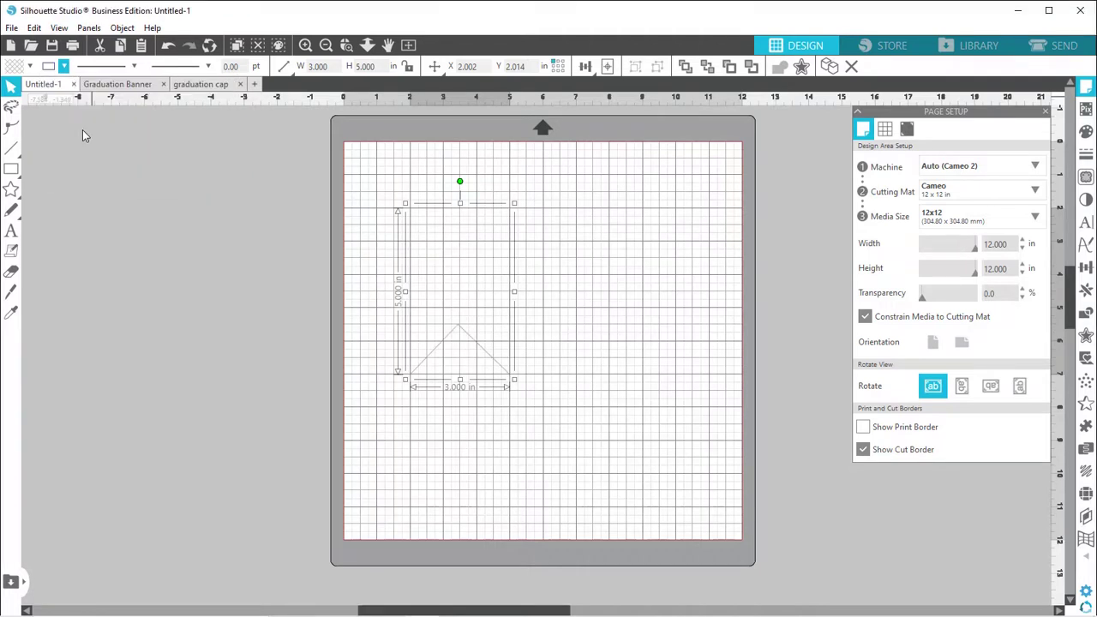
left_click(201, 369)
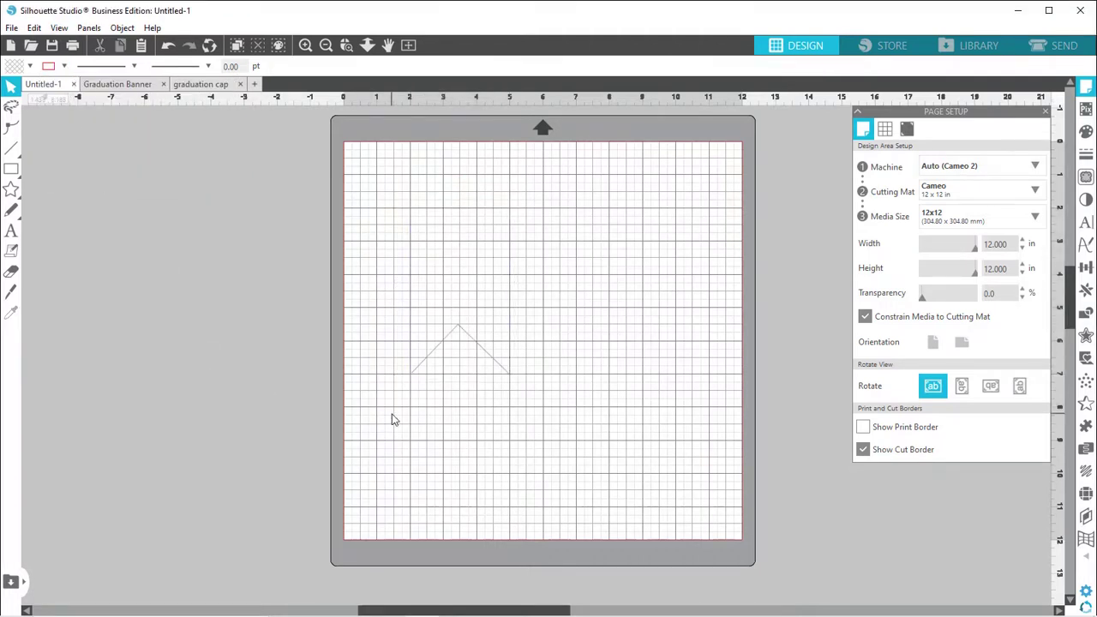
Step: Fine-tune the notch's peak point so it sits on the grid line at the banner's horizontal centre
left_click(459, 332)
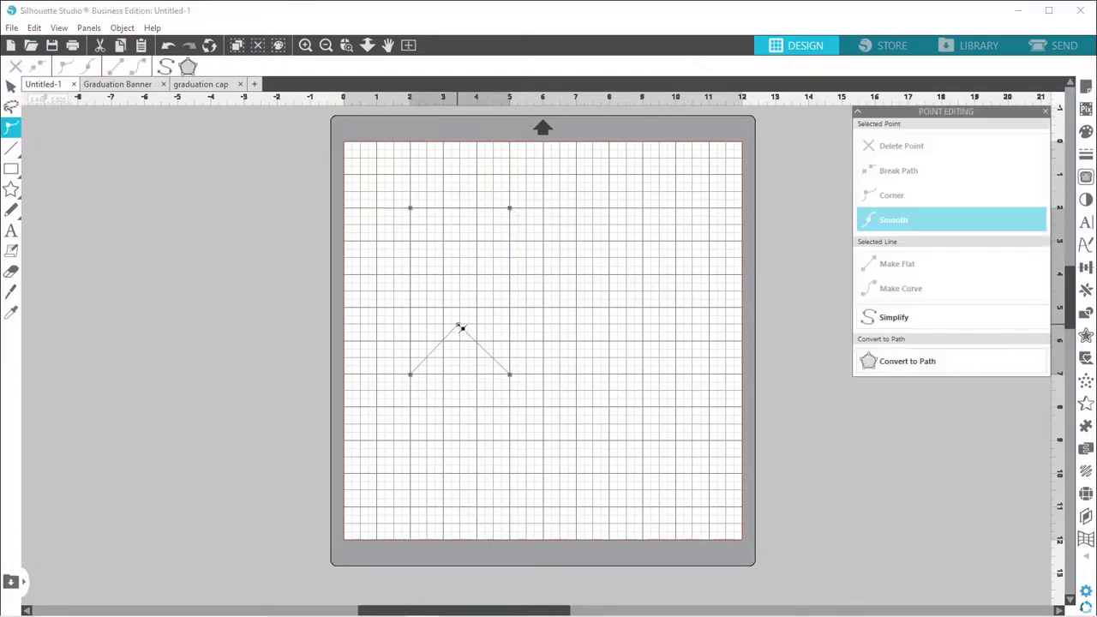
left_click_drag(458, 325, 460, 326)
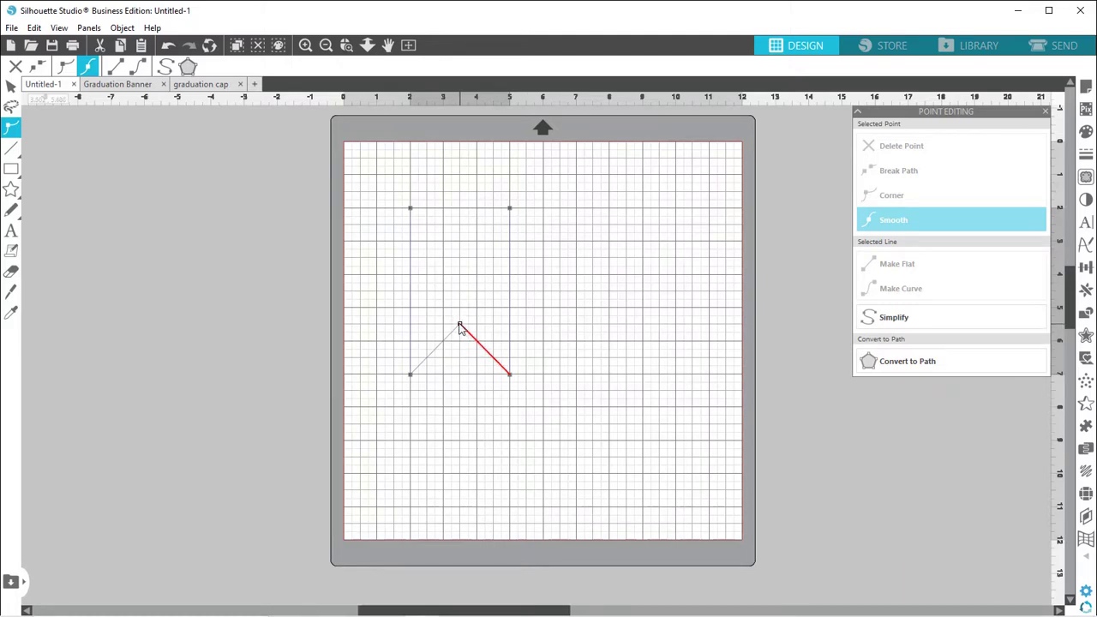
left_click_drag(460, 324, 459, 326)
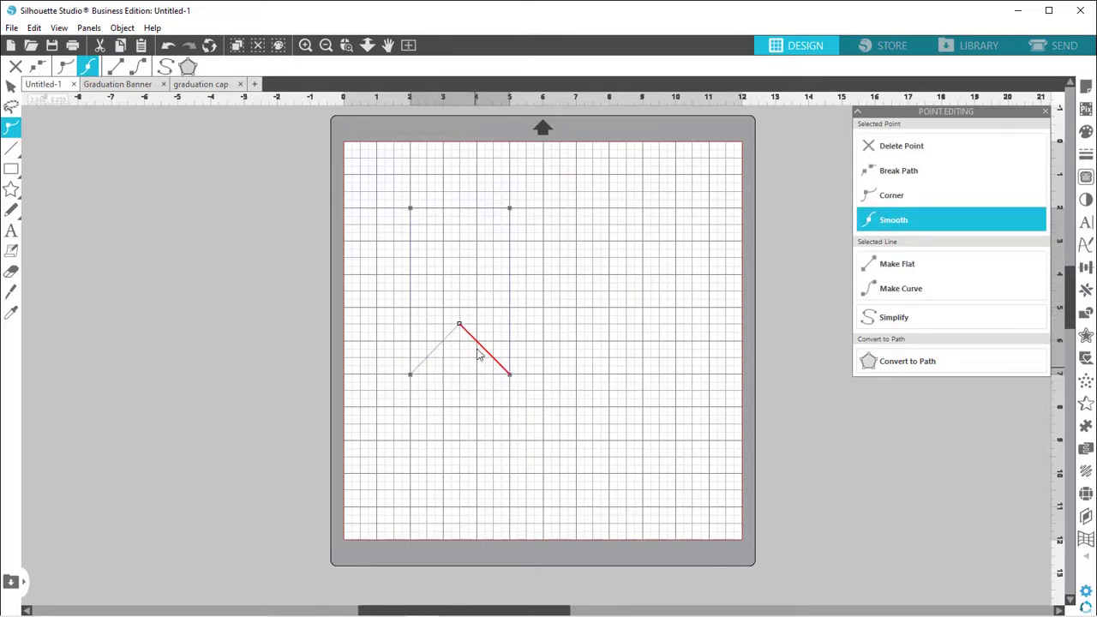
left_click(439, 485)
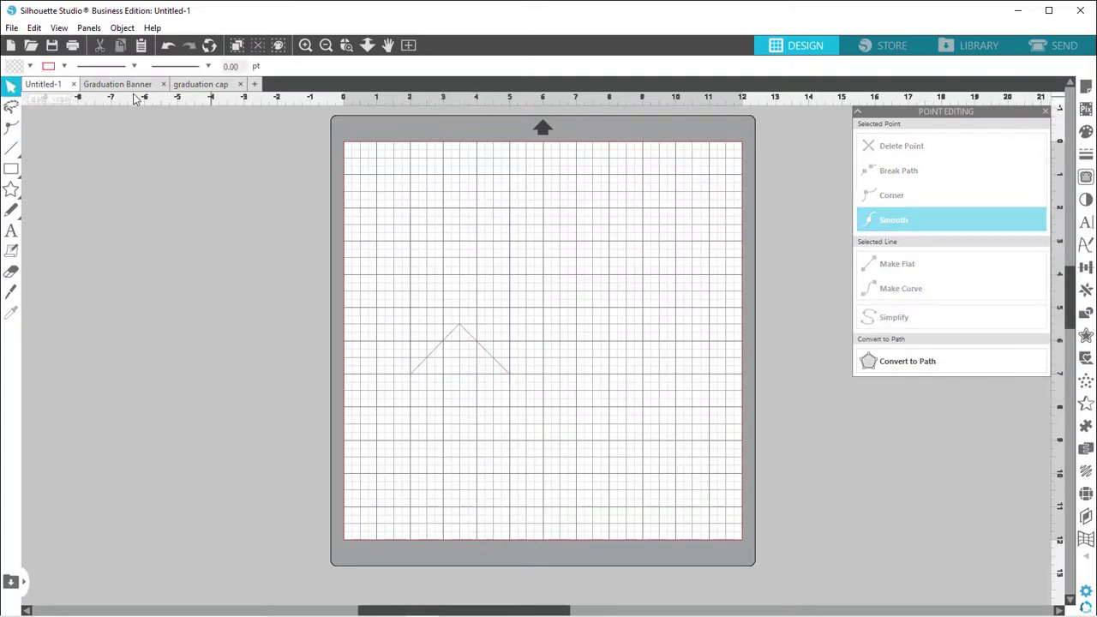
Step: Fill the banner shape with solid purple
left_click(492, 361)
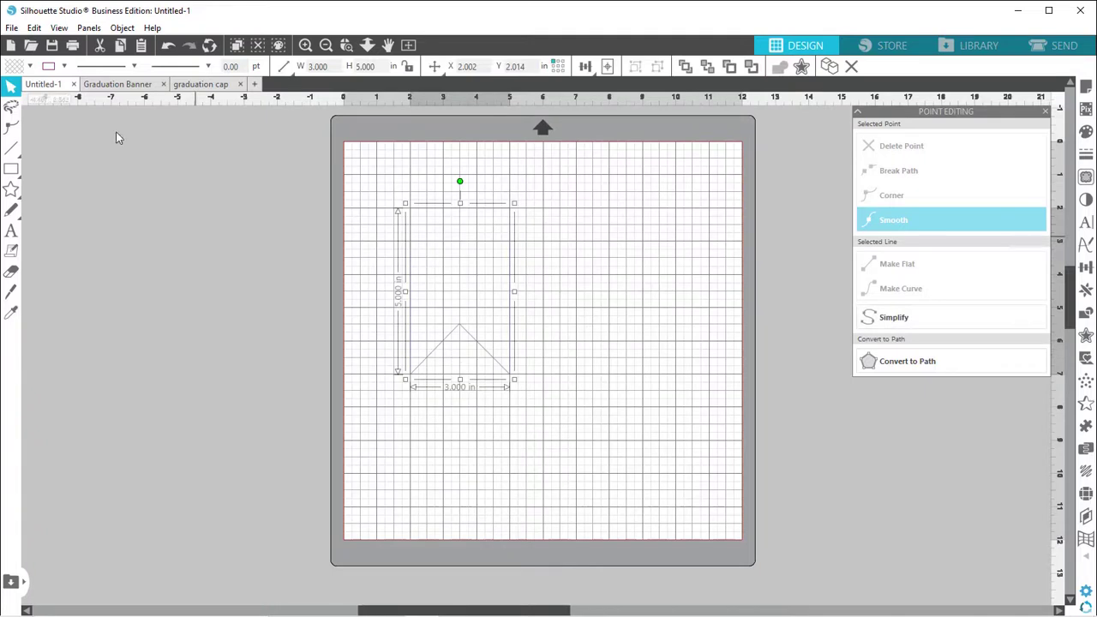
left_click(28, 68)
left_click(15, 89)
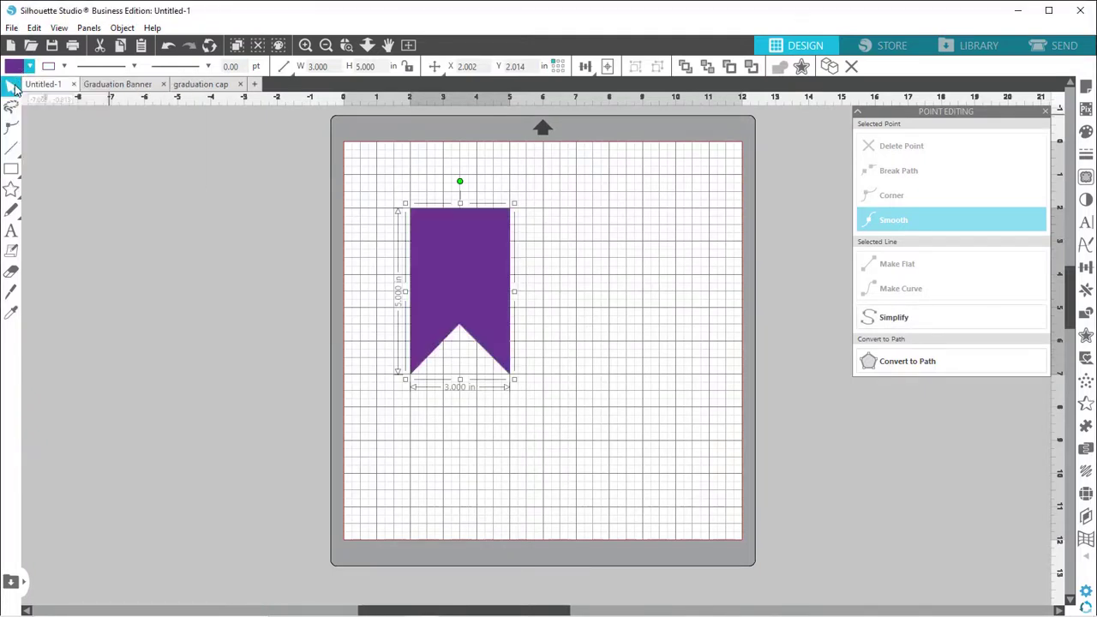
left_click(166, 275)
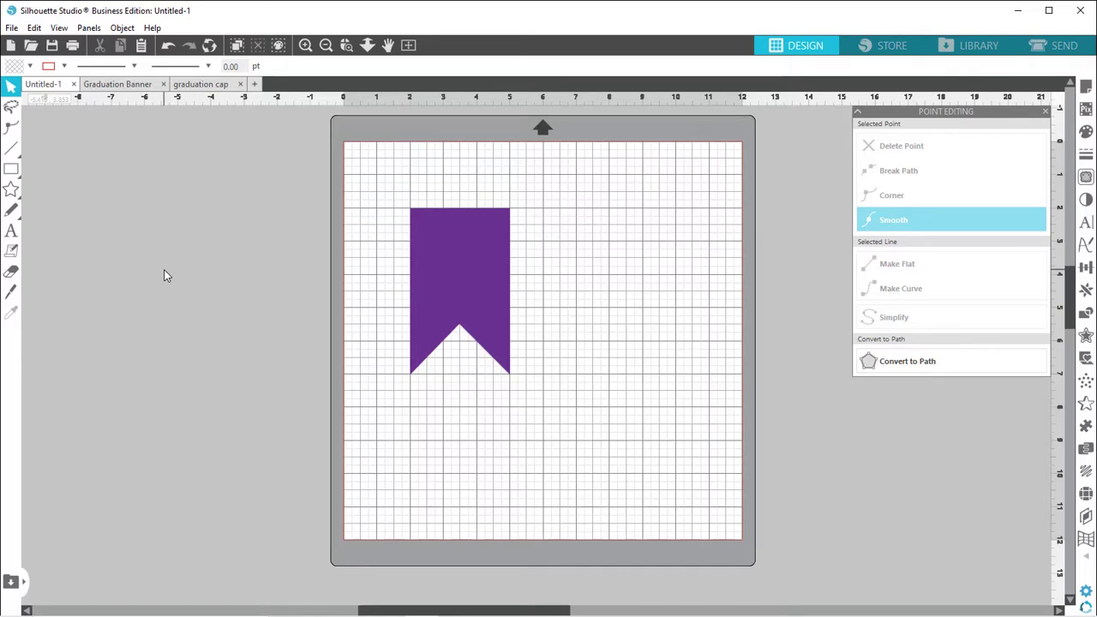
Step: Add the letters C and O as separate text objects in the empty area beside the mat
left_click(12, 238)
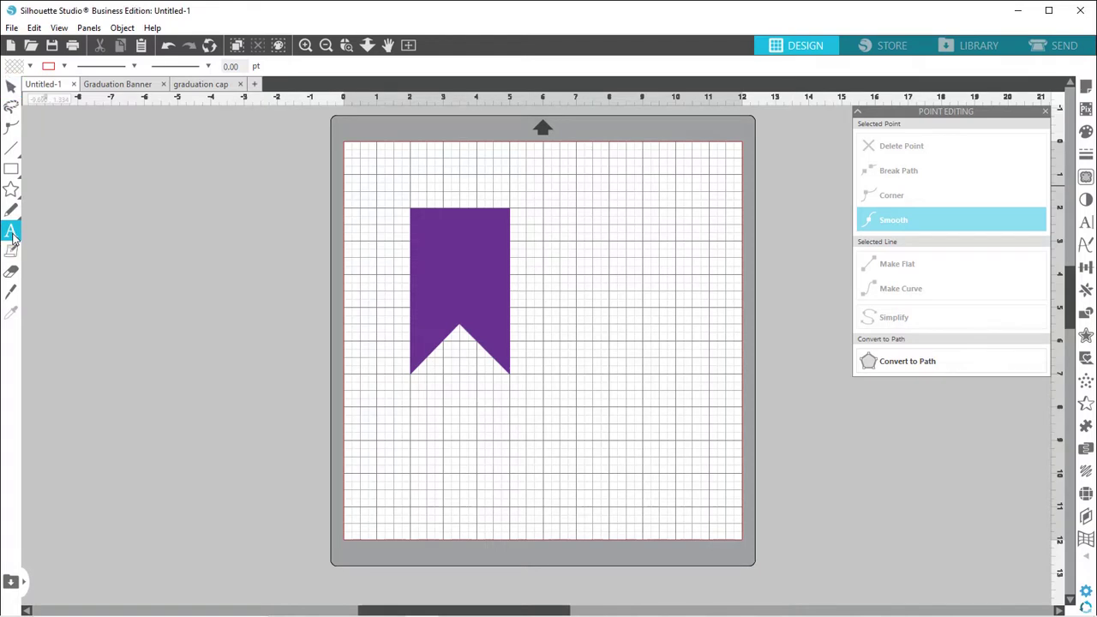
left_click(134, 215)
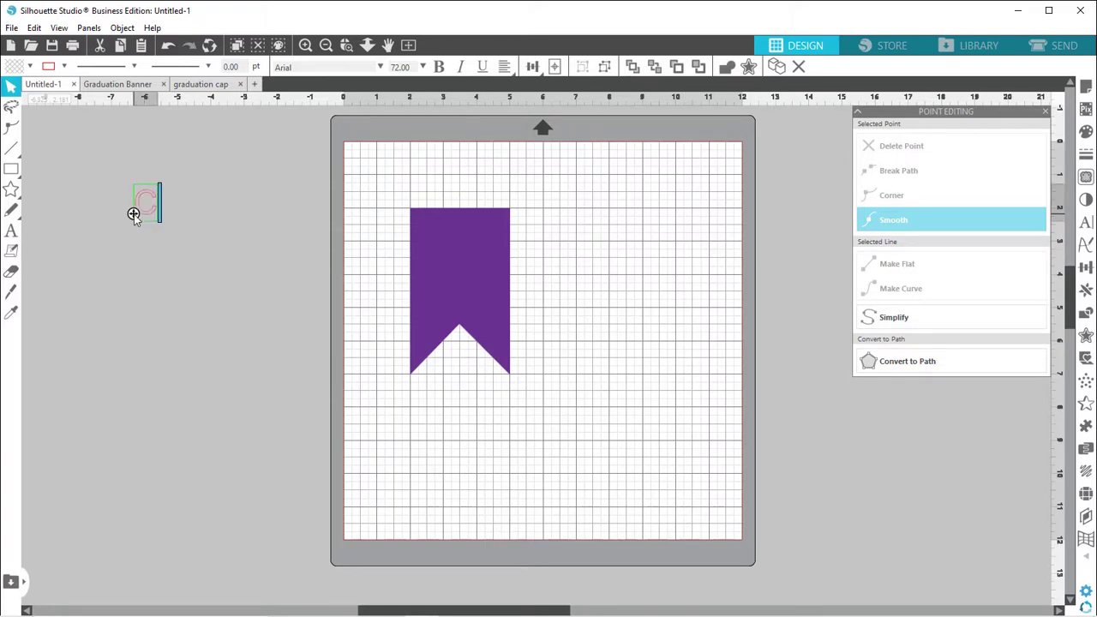
left_click(134, 252)
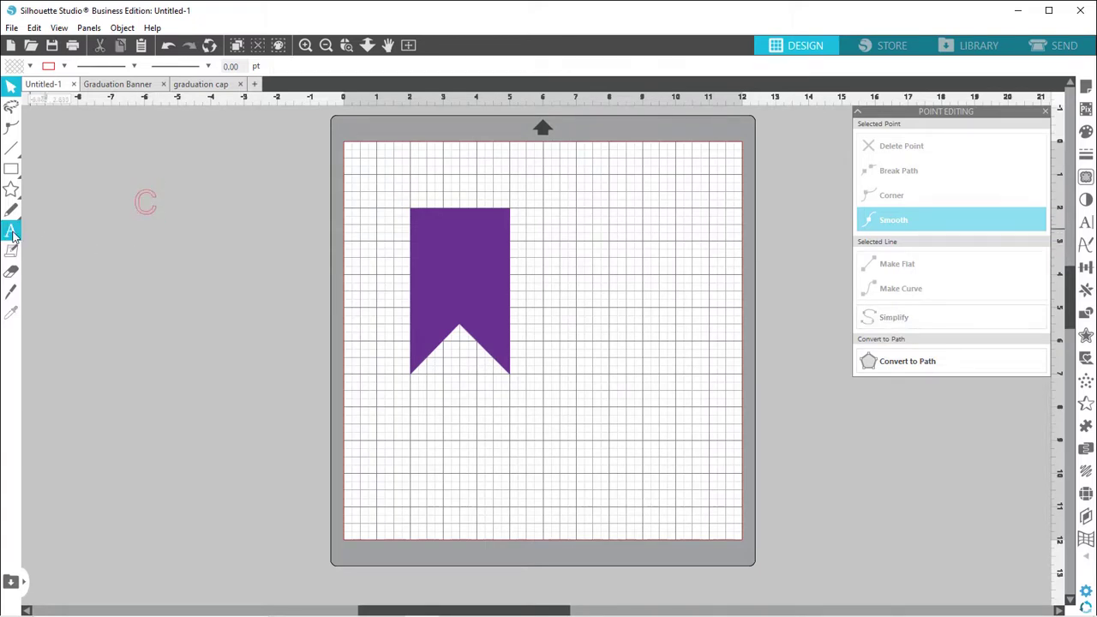
left_click(11, 231)
left_click(115, 249)
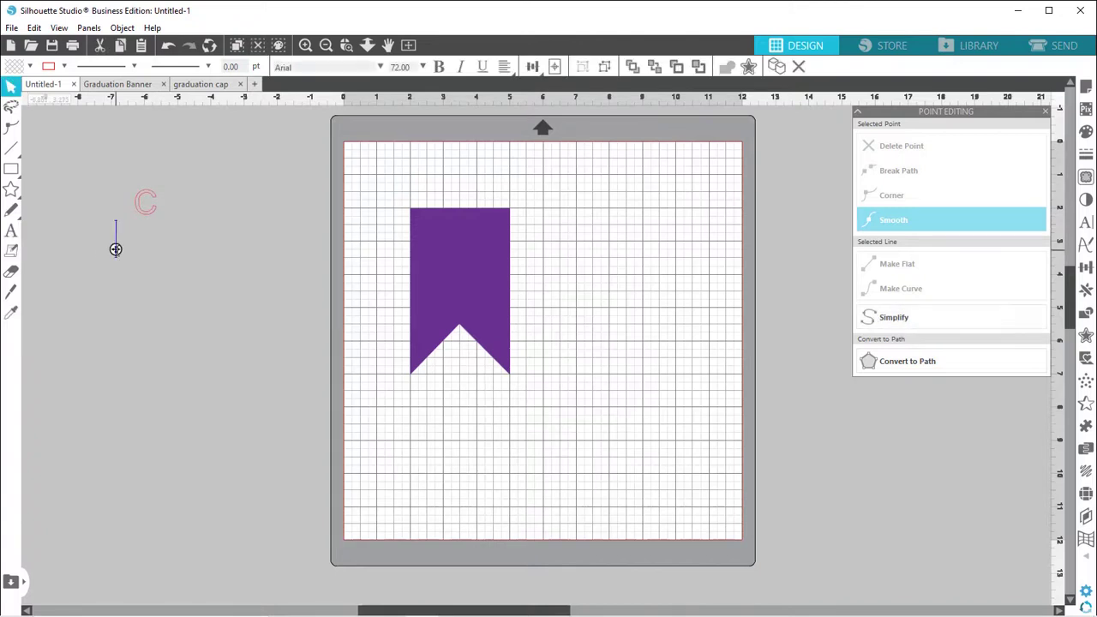
type("O")
left_click(125, 306)
Step: Add the letters N and G as separate text objects below the O, beside the mat
left_click(11, 231)
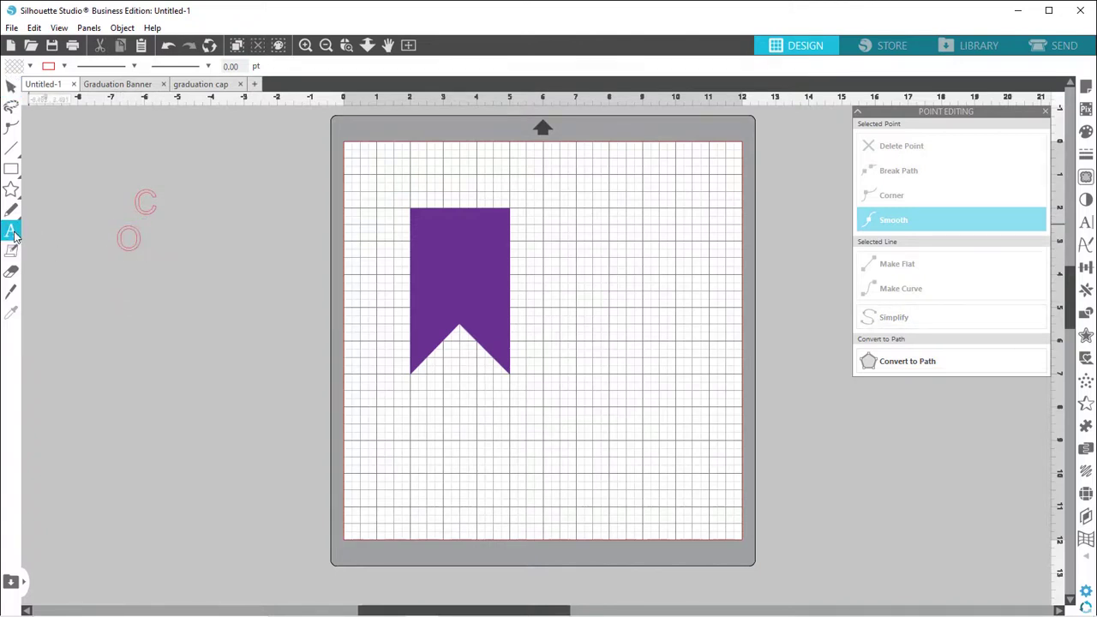
left_click(126, 304)
type("N")
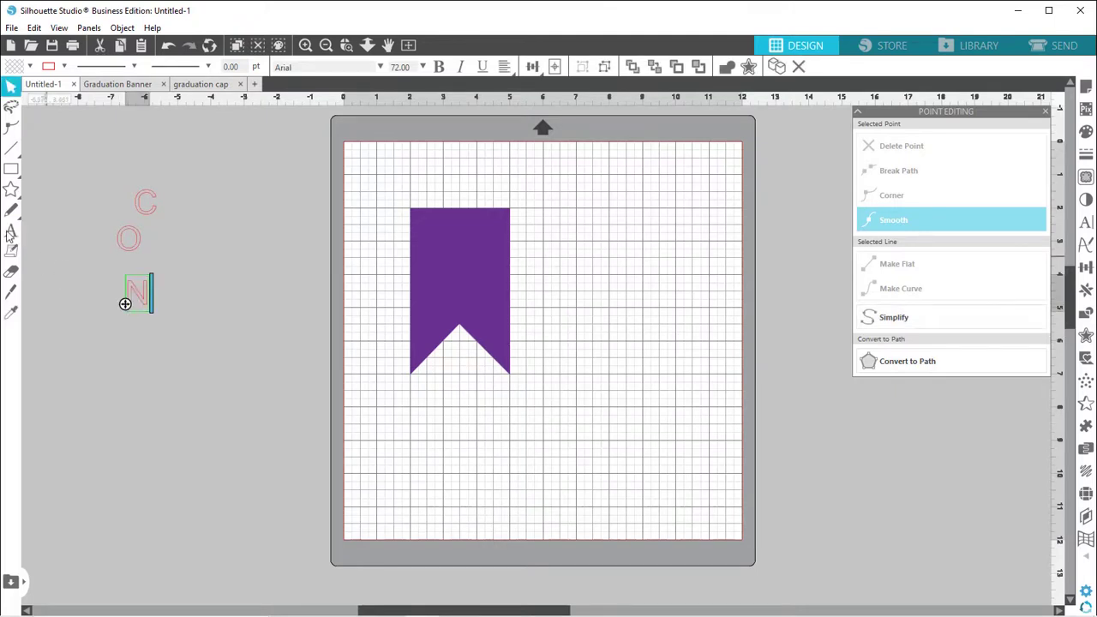
left_click(125, 329)
left_click(129, 359)
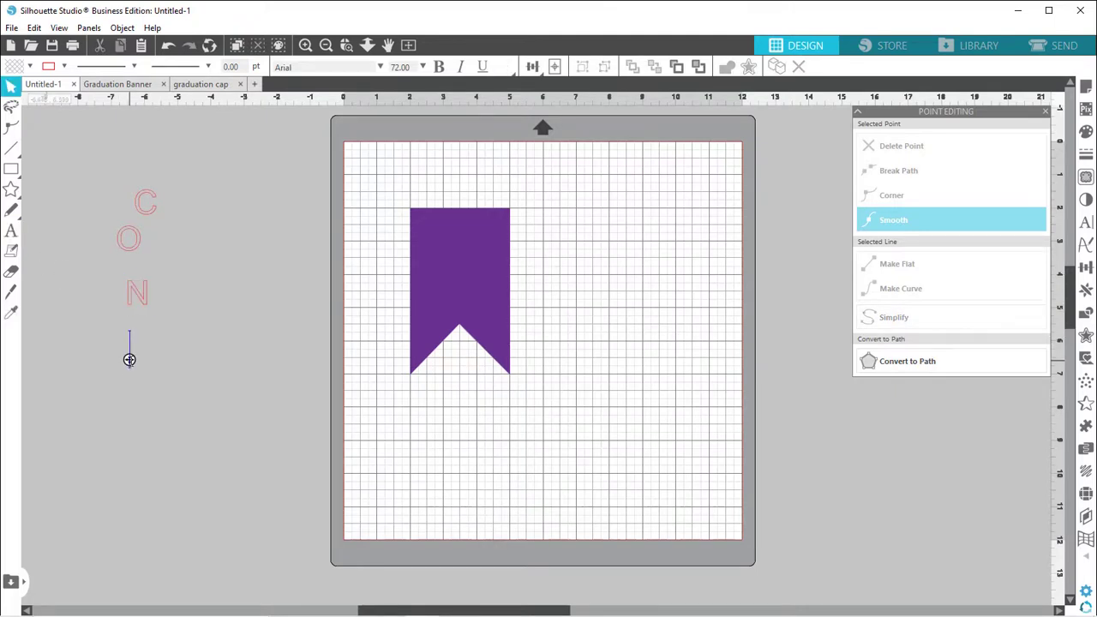
type("G")
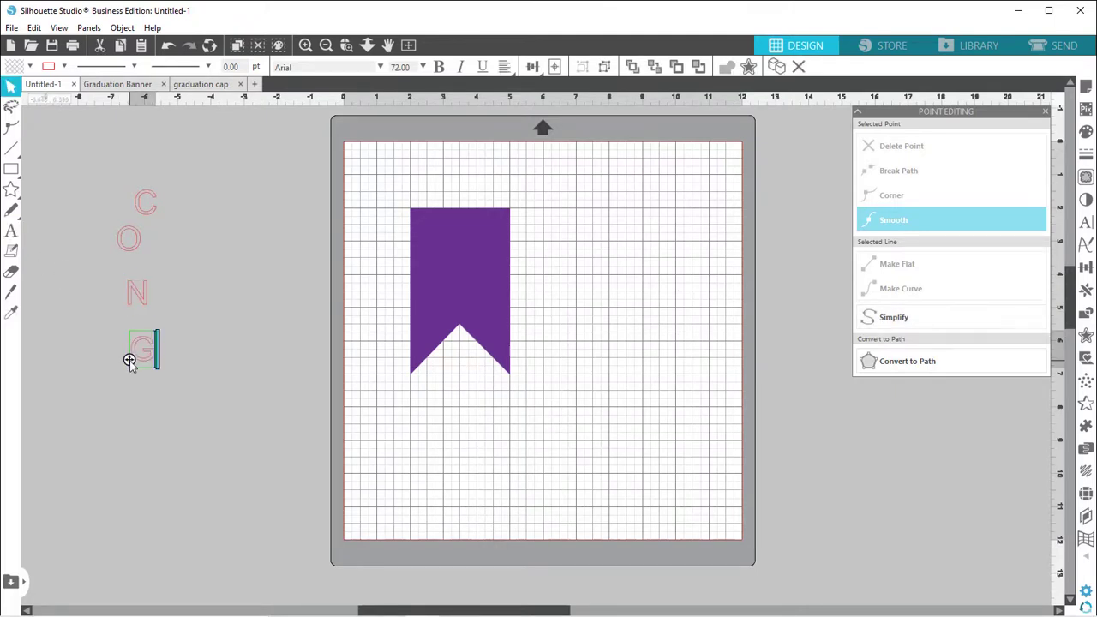
Step: Add the letters R and A as separate text objects below the G
left_click(7, 233)
left_click(136, 430)
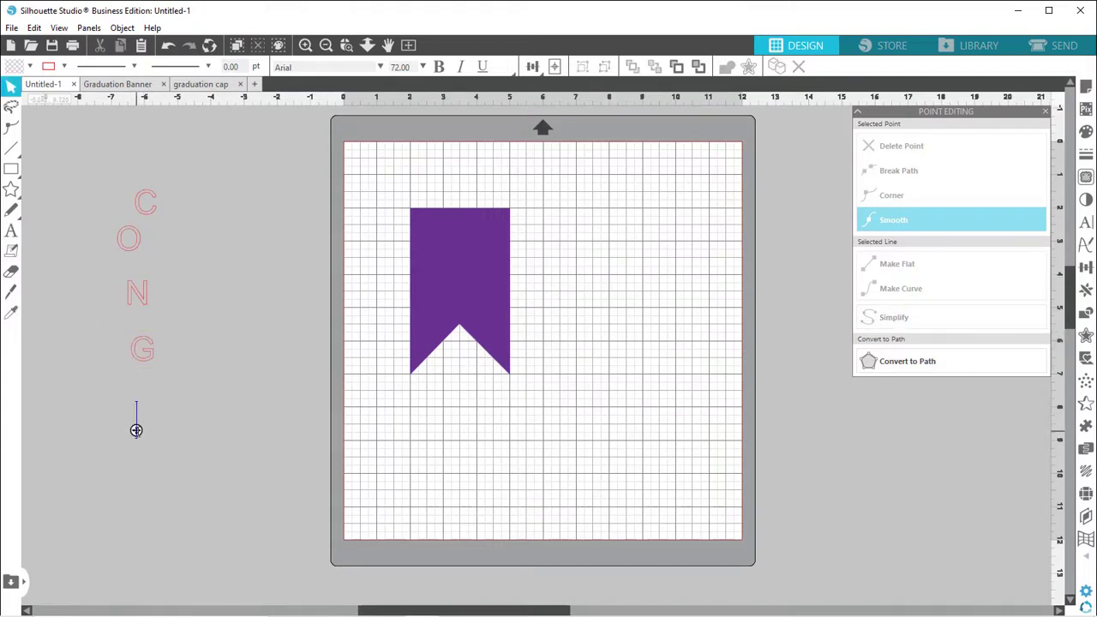
type("R")
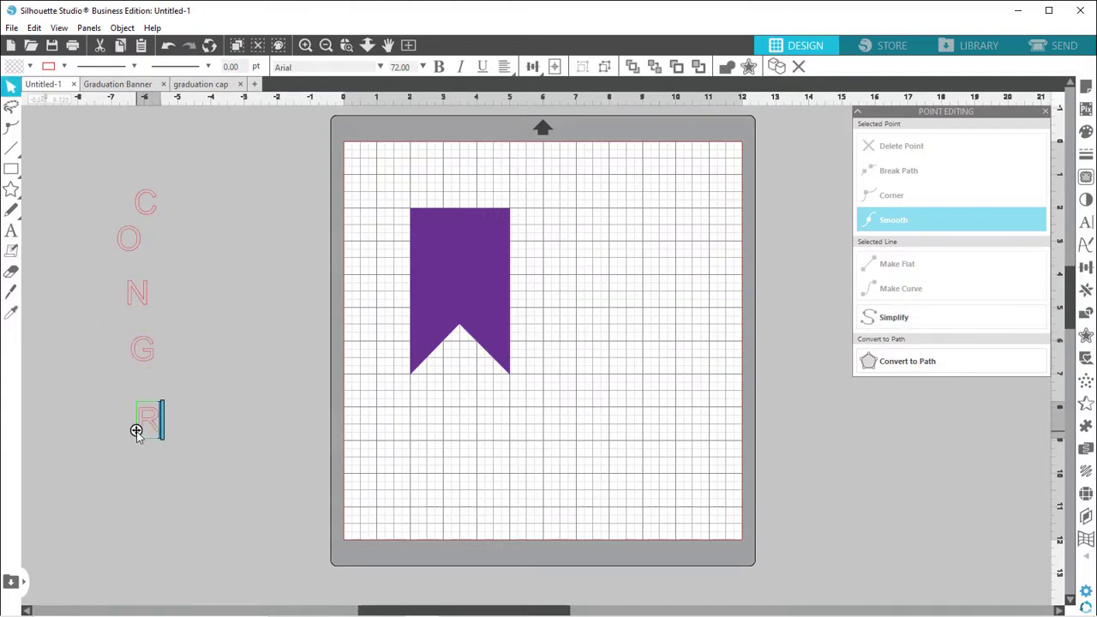
left_click(13, 233)
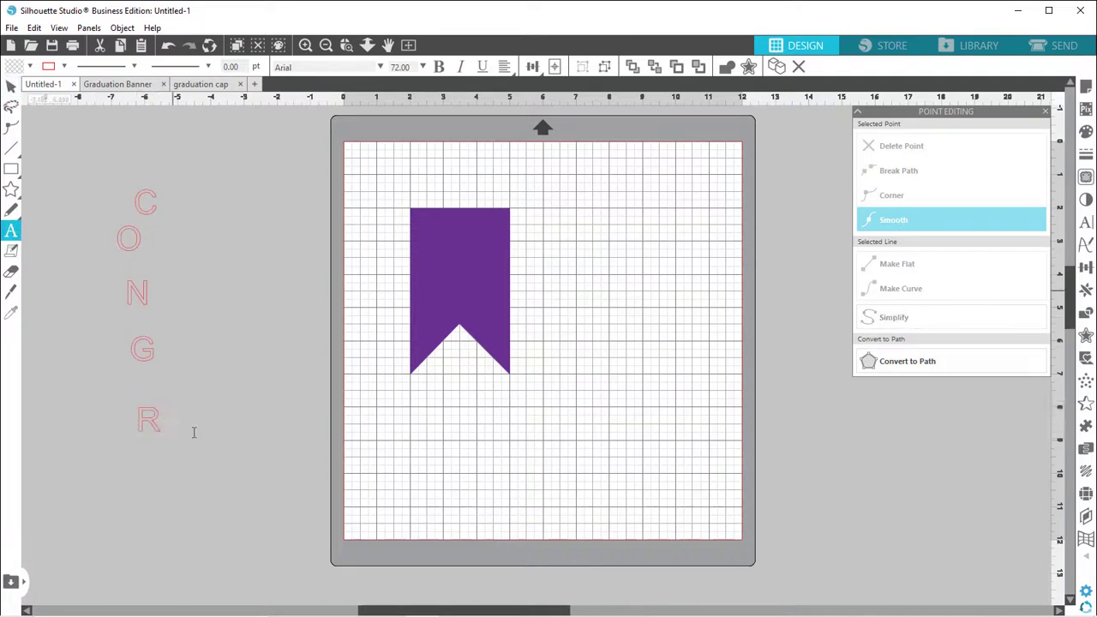
left_click(144, 461)
type("A")
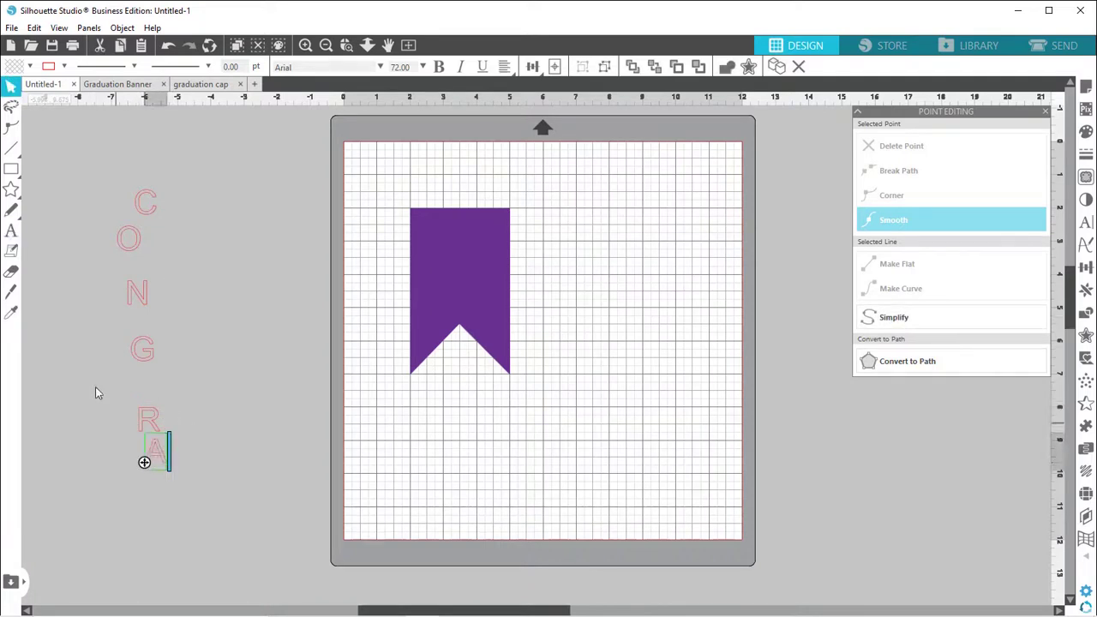
left_click(96, 388)
Step: Add the letters T and S as separate text objects beside the A
left_click(11, 230)
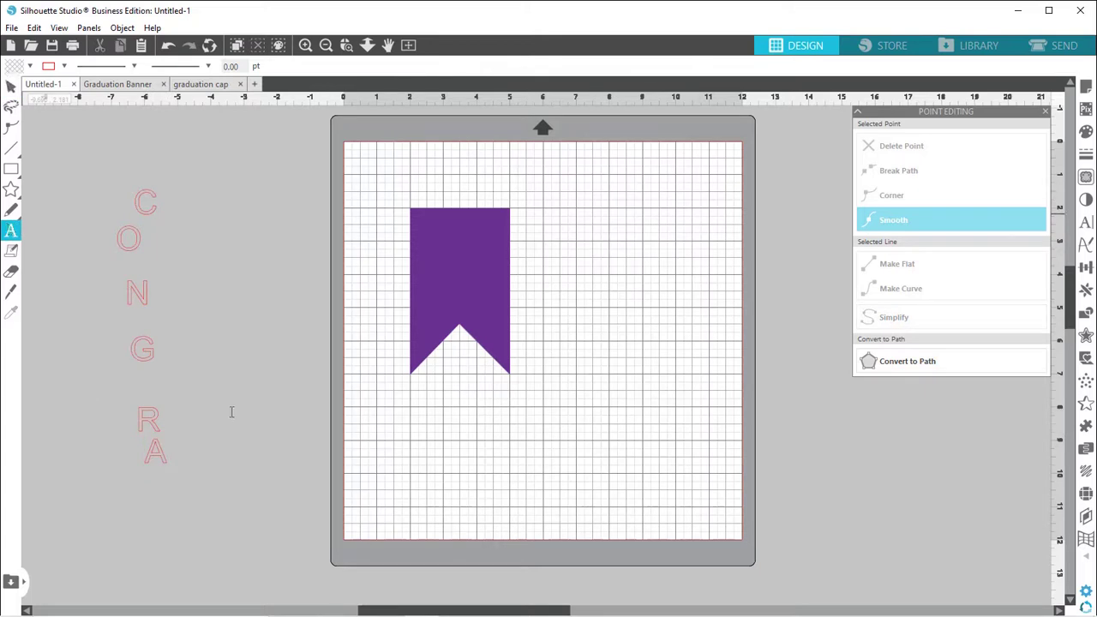
left_click(188, 459)
type("T")
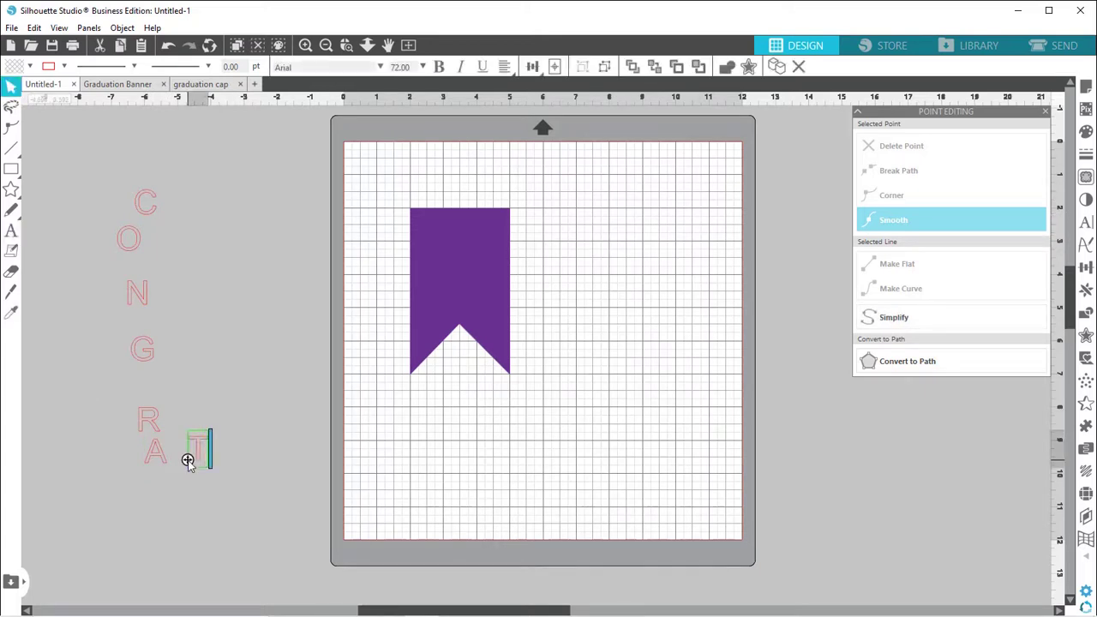
left_click(158, 489)
left_click(11, 230)
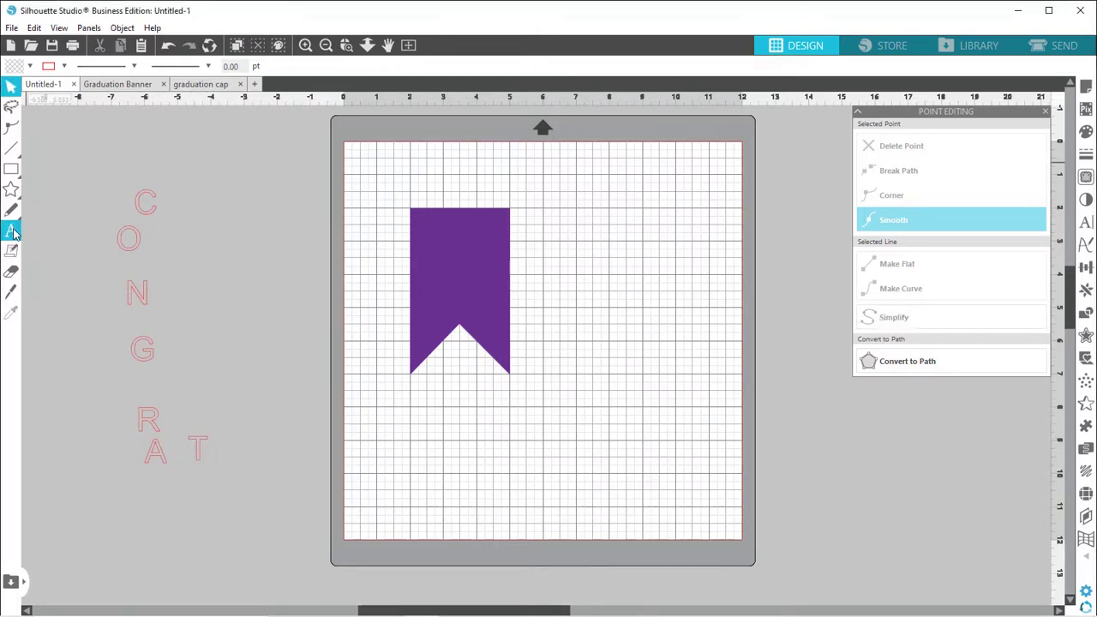
left_click(233, 446)
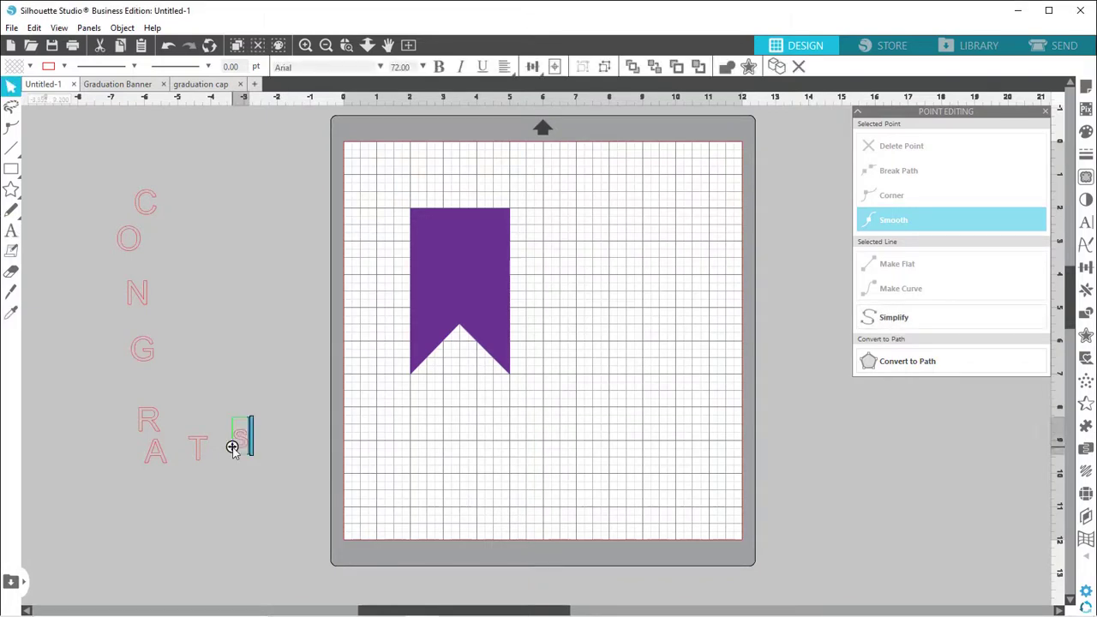
type("S")
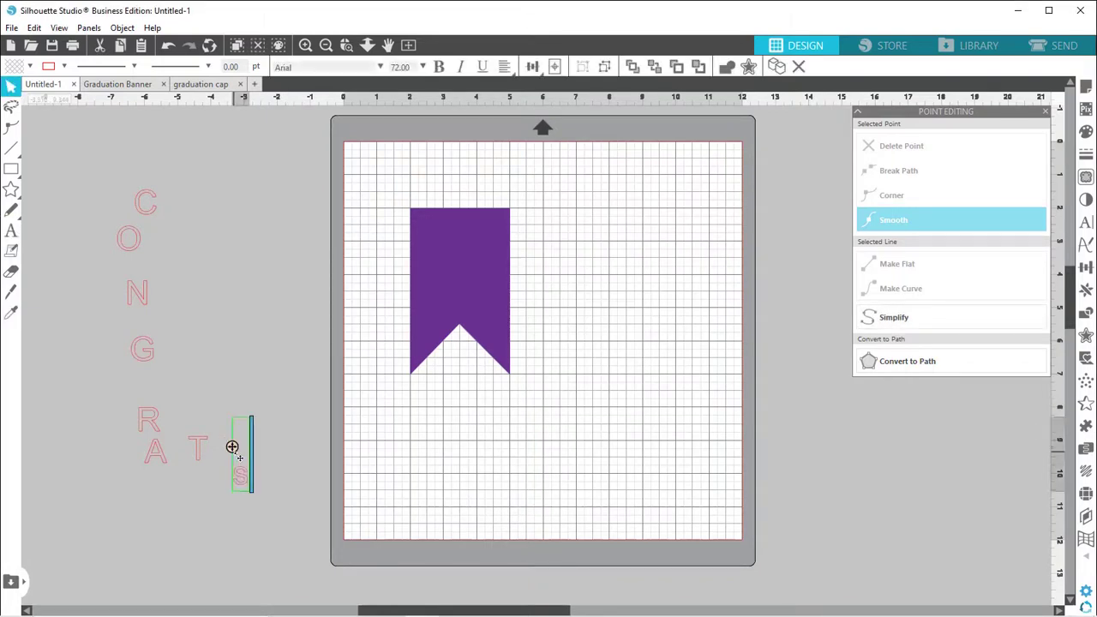
key("BackSpace")
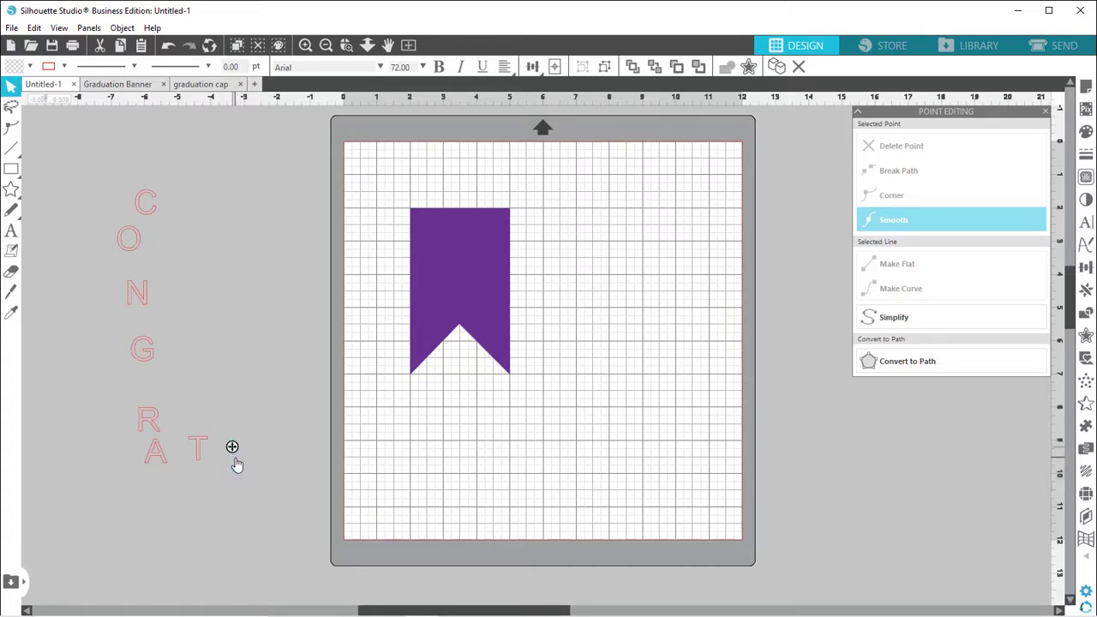
type("S")
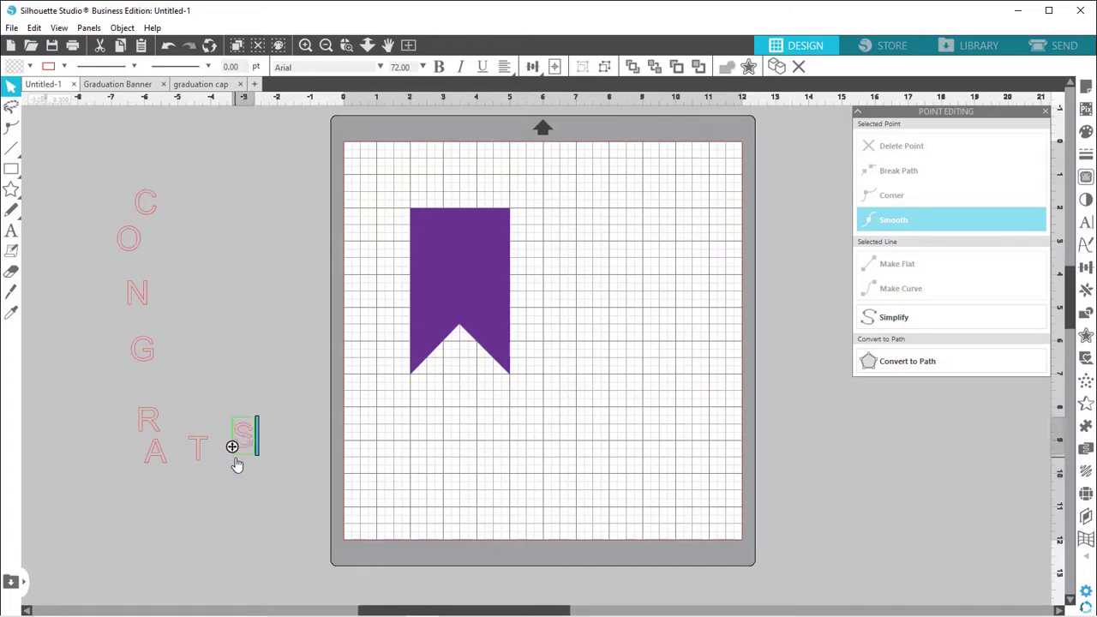
left_click(211, 537)
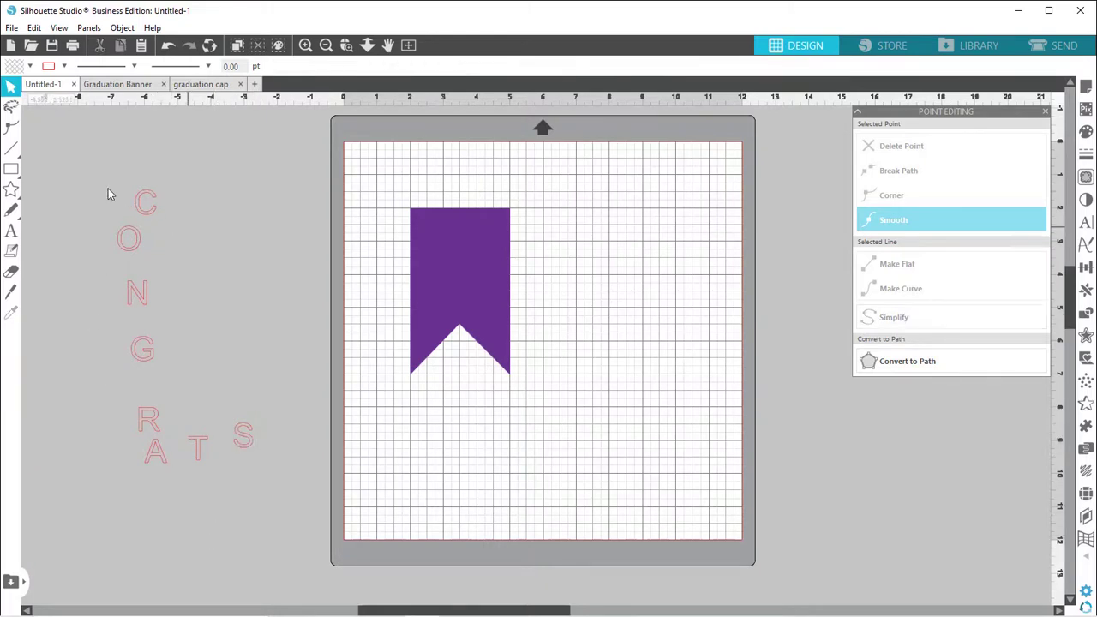
Step: Set the font of all the separate CONGRATS letters to Impact
left_click_drag(67, 180, 257, 481)
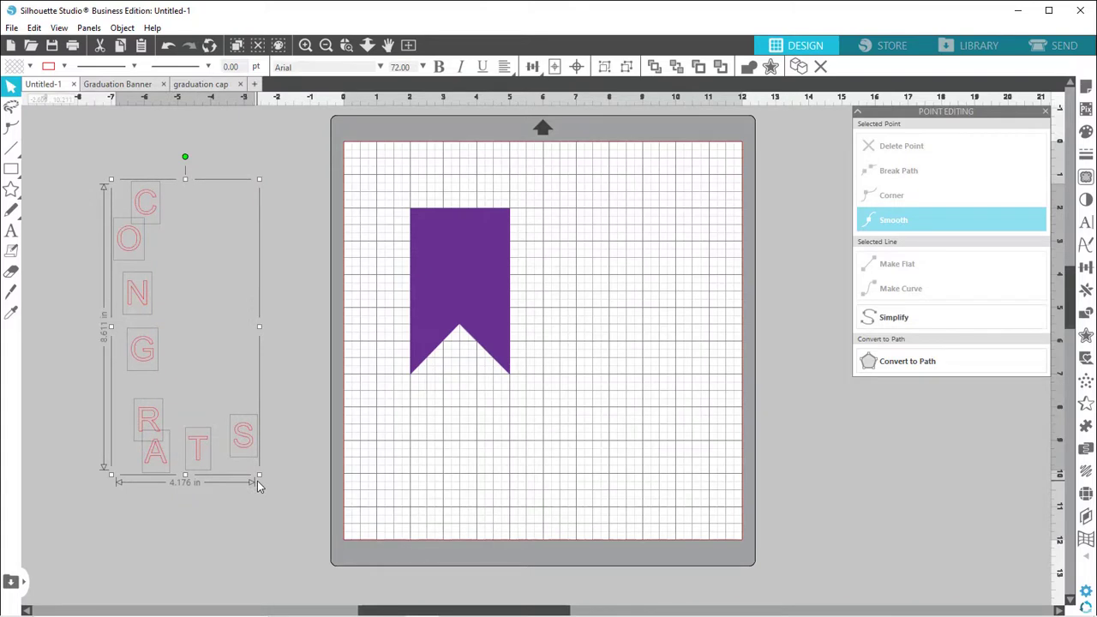
left_click(381, 67)
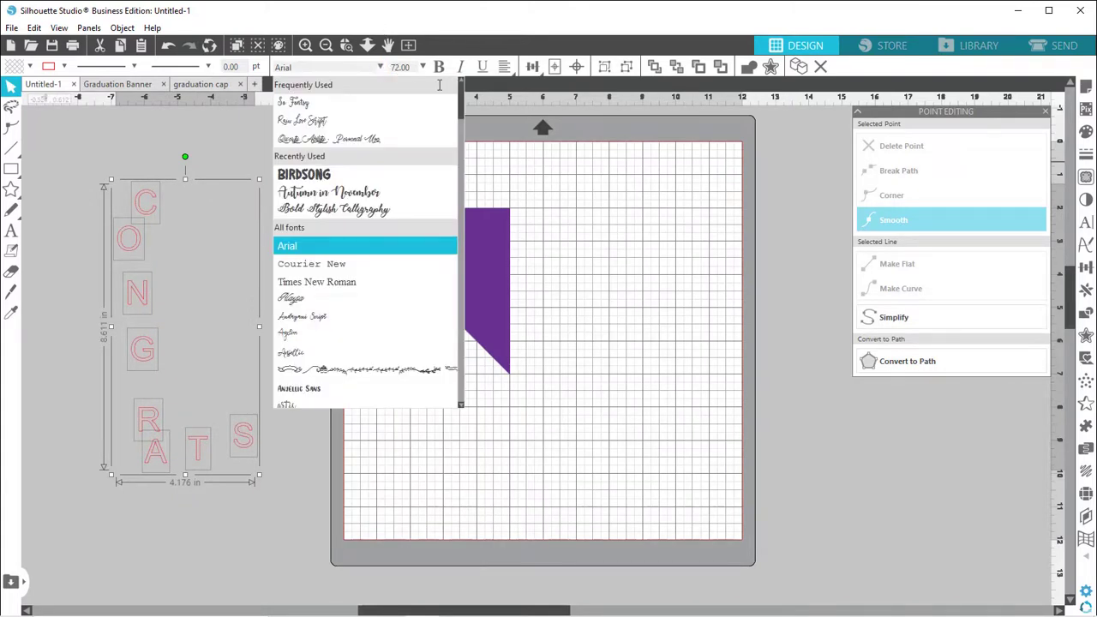
left_click_drag(463, 108, 460, 227)
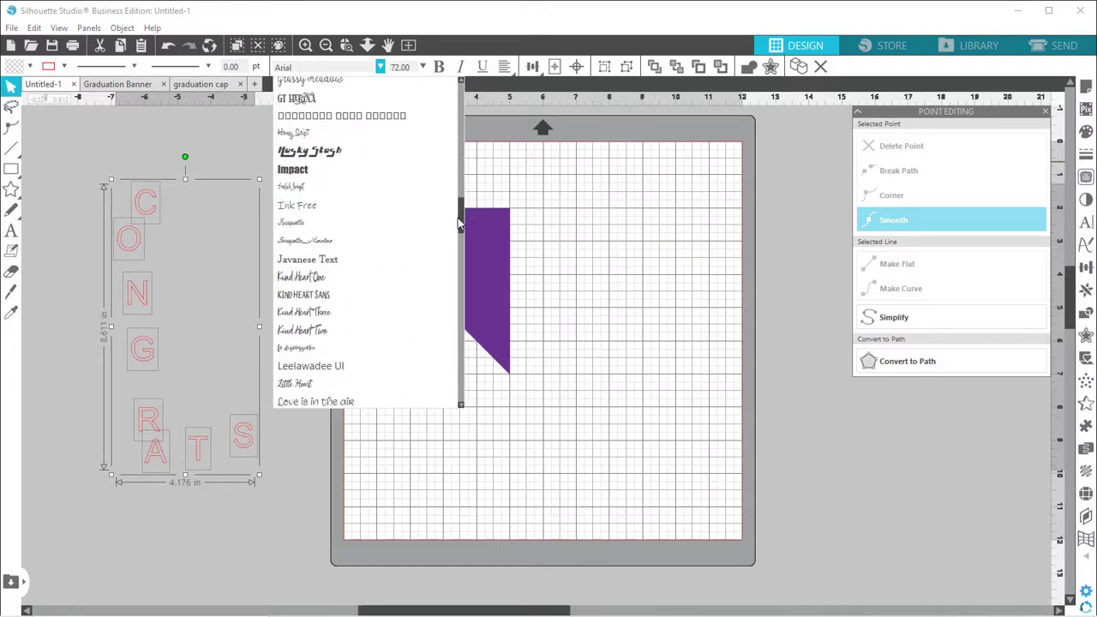
left_click(283, 171)
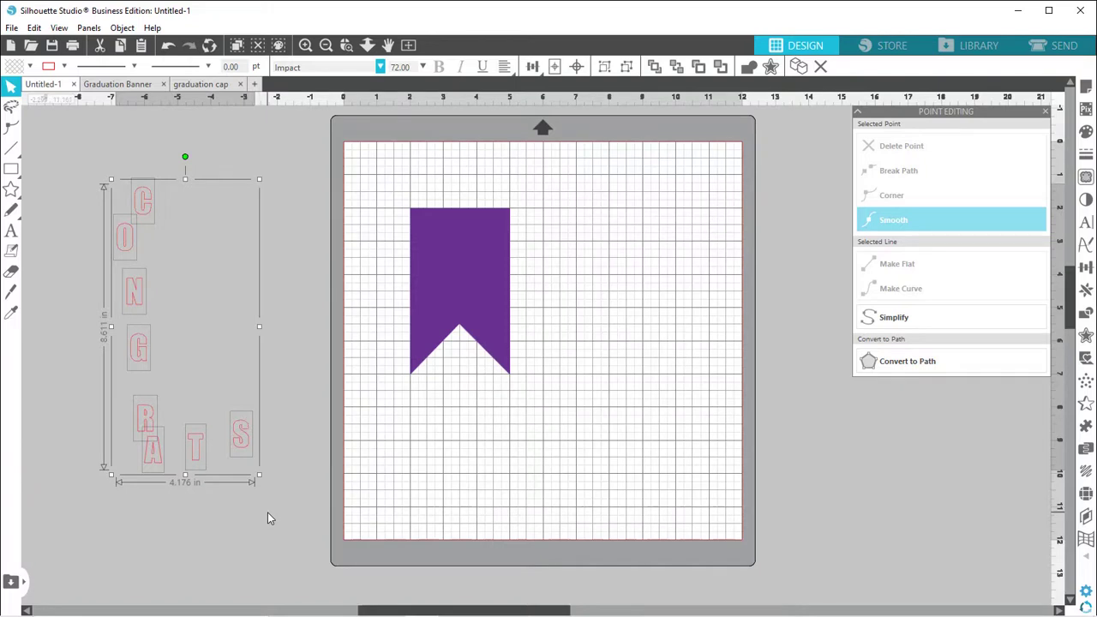
left_click(247, 539)
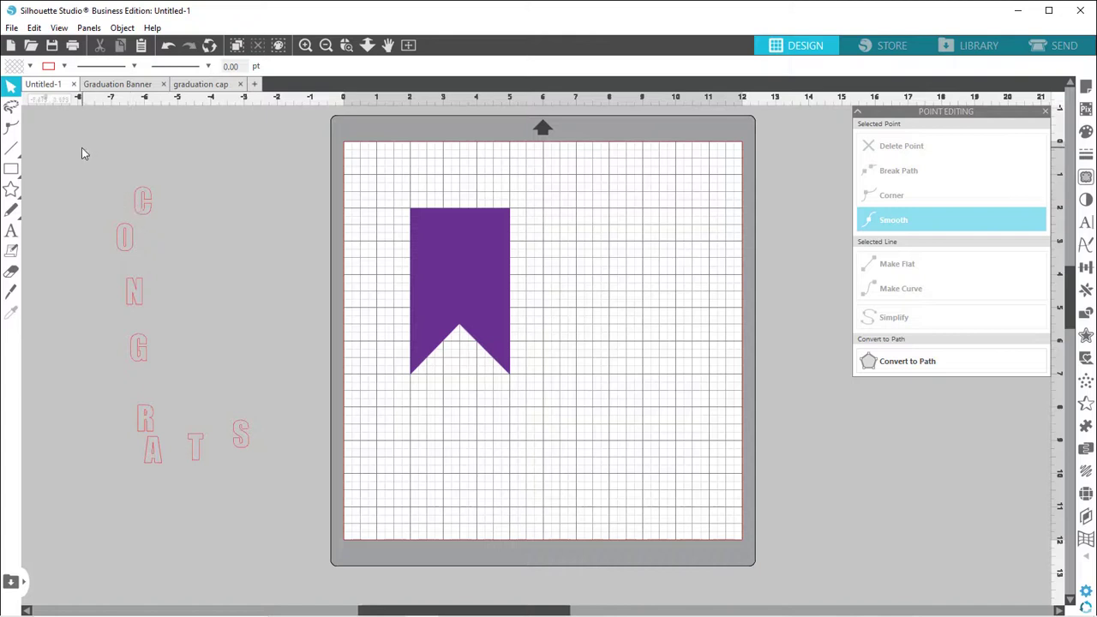
Step: Move the O away from the C and fill all the letters with light teal
left_click_drag(129, 239, 183, 281)
left_click_drag(86, 163, 299, 511)
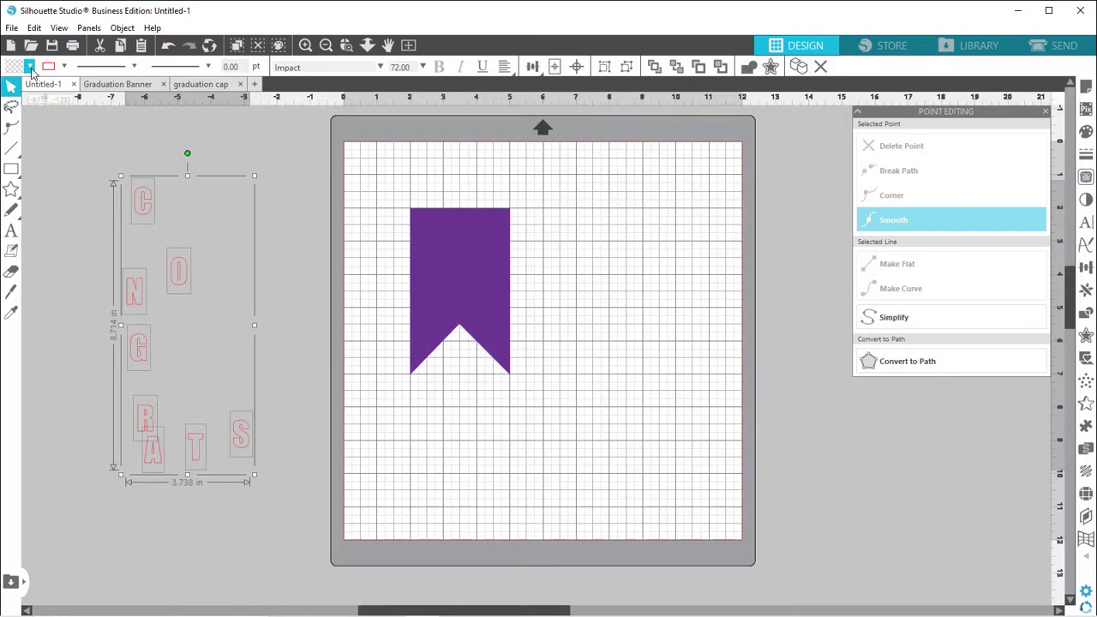
left_click(30, 67)
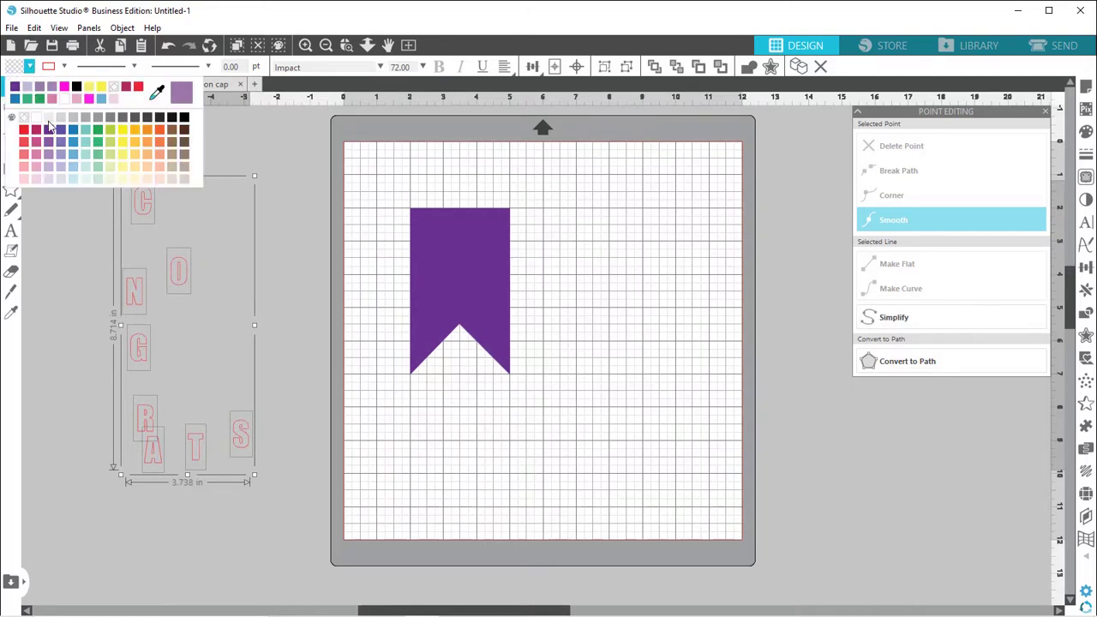
left_click(85, 156)
left_click(85, 211)
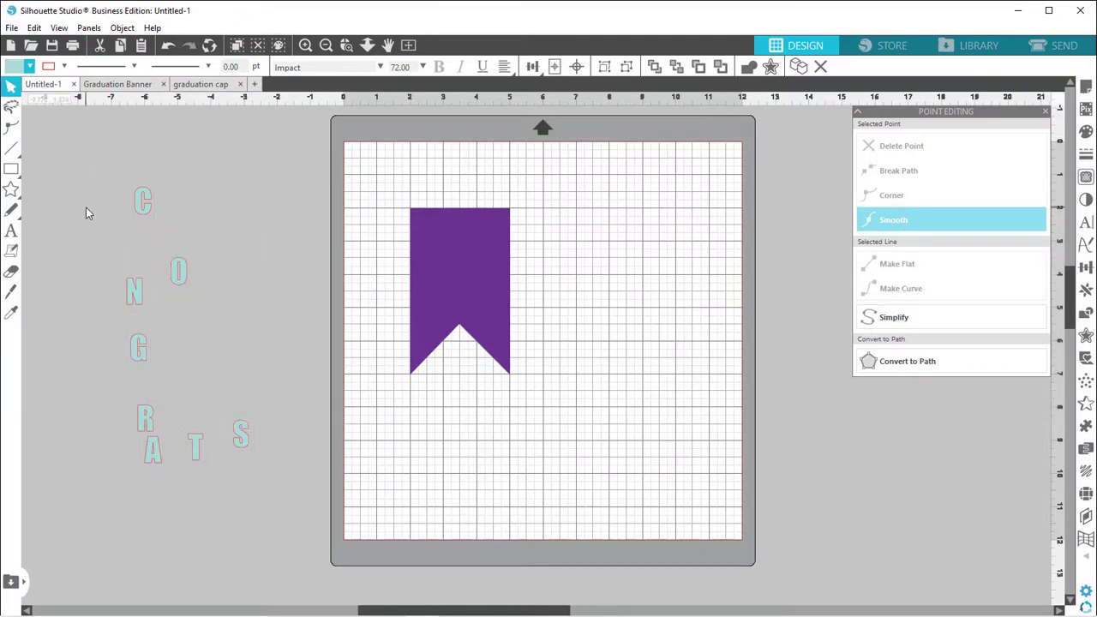
Step: Place the O in the upper middle of the purple banner and enlarge it to about 1.36 in wide
left_click_drag(184, 275, 467, 269)
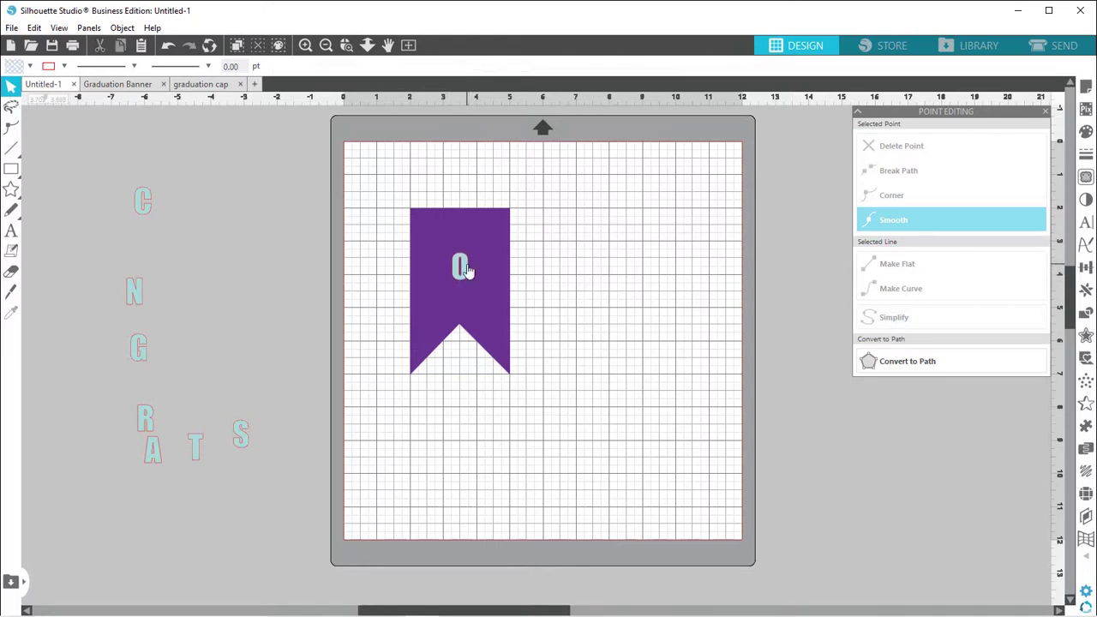
left_click(467, 270)
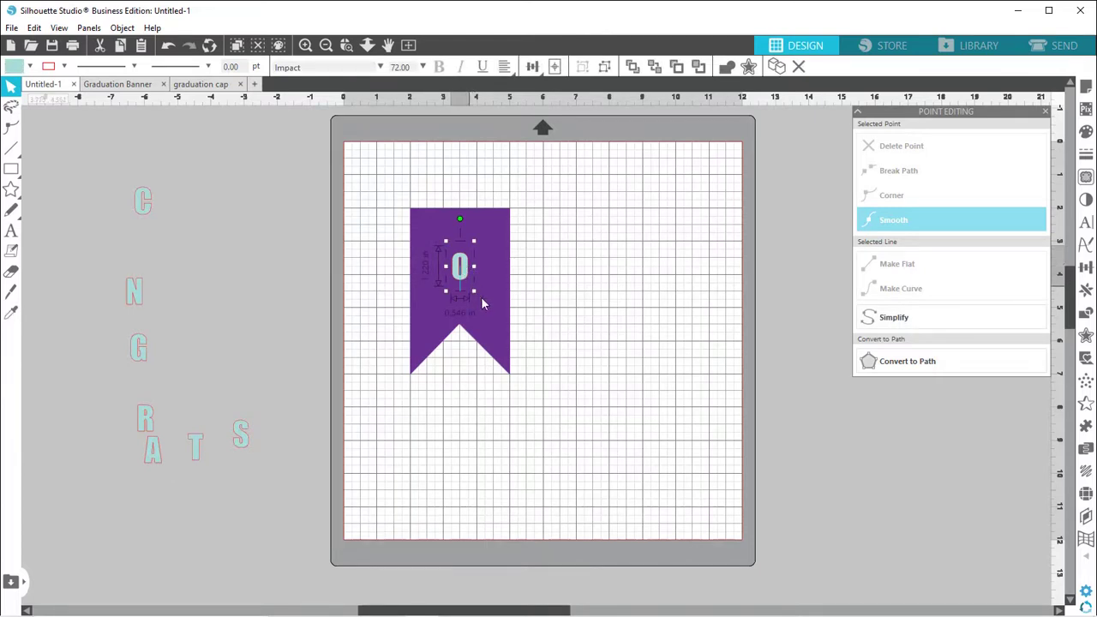
mouse_move(481, 300)
left_mouse_down()
mouse_move(523, 349)
mouse_move(470, 291)
left_mouse_up()
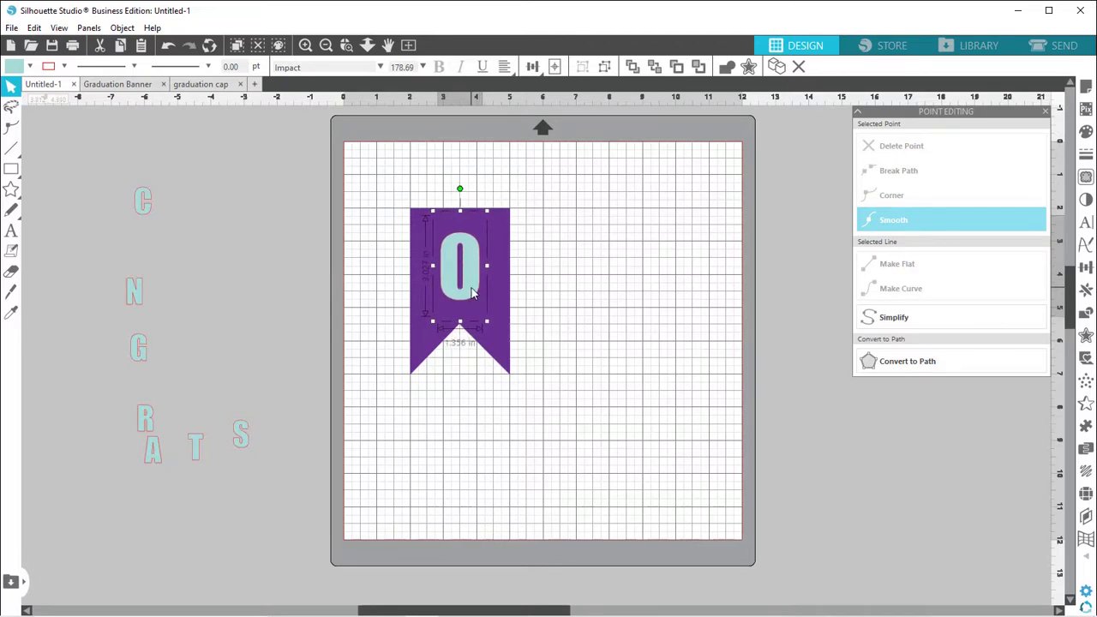
left_click(588, 398)
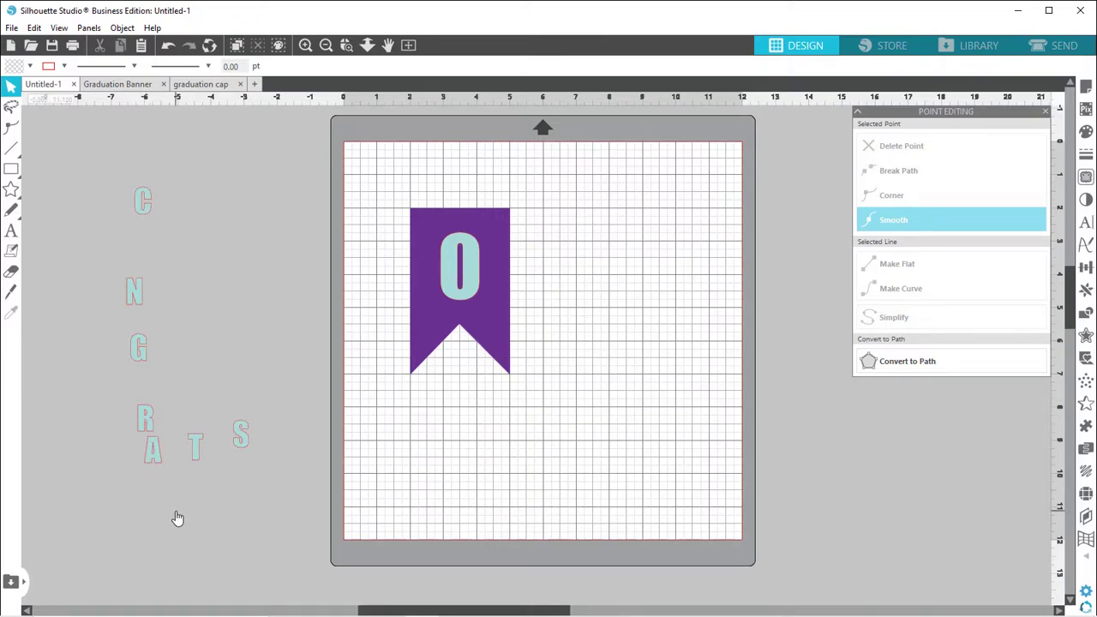
Step: Draw a thin vertical rectangle about 0.08 in wide and 1.49 in tall in the empty area beside the mat
left_click(12, 171)
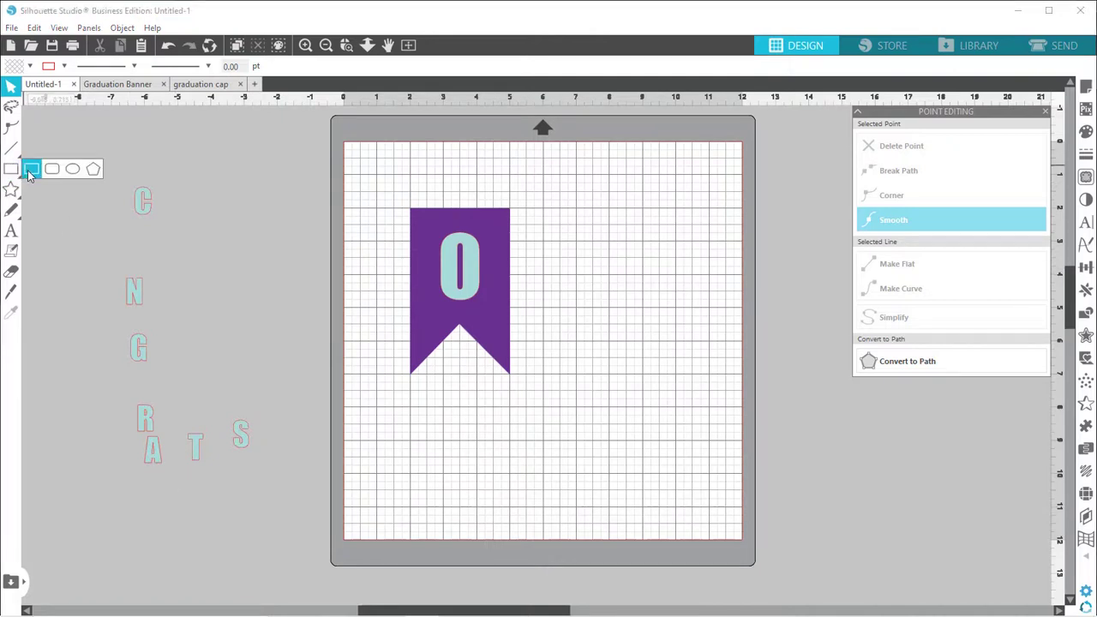
left_click(30, 170)
left_click_drag(235, 149, 240, 206)
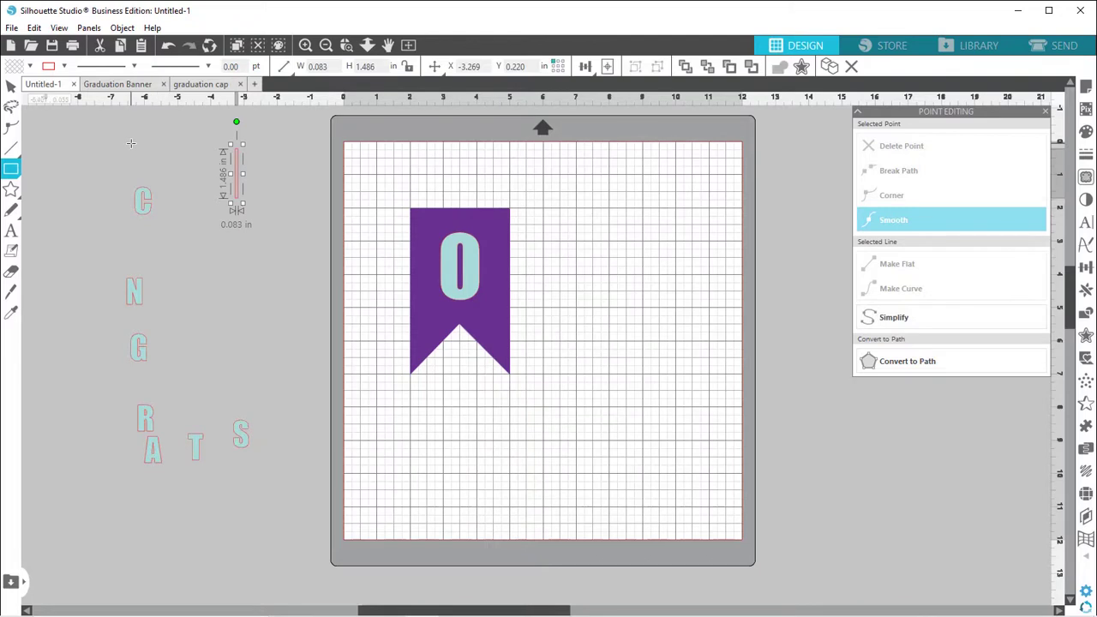
key("v")
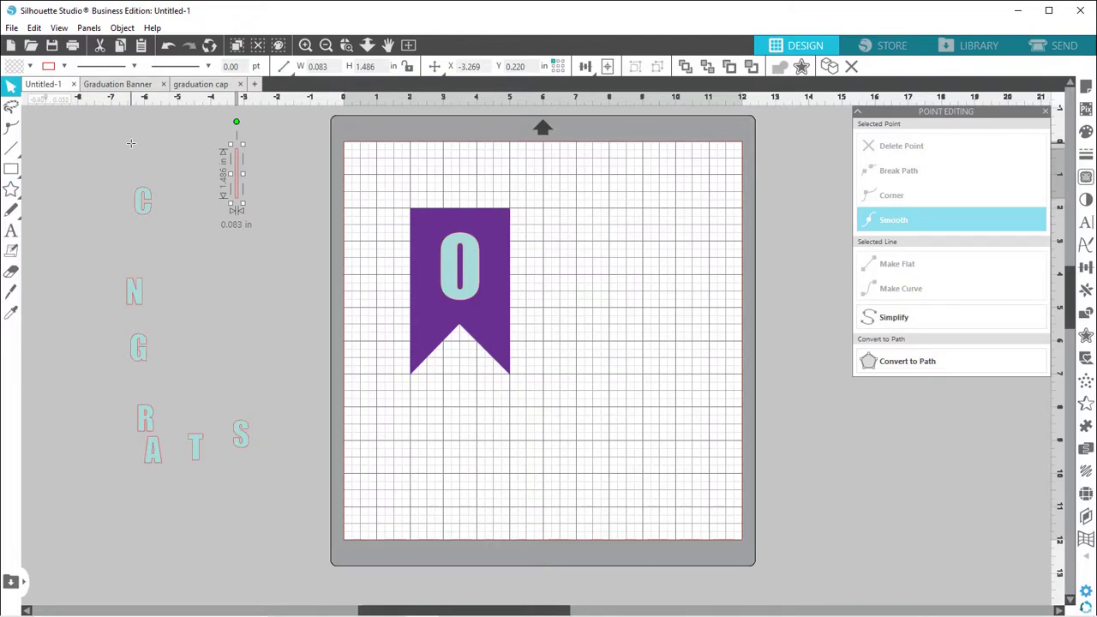
Step: Fill the thin rectangle with black and move it onto the lower centre of the O on the banner
left_click(30, 66)
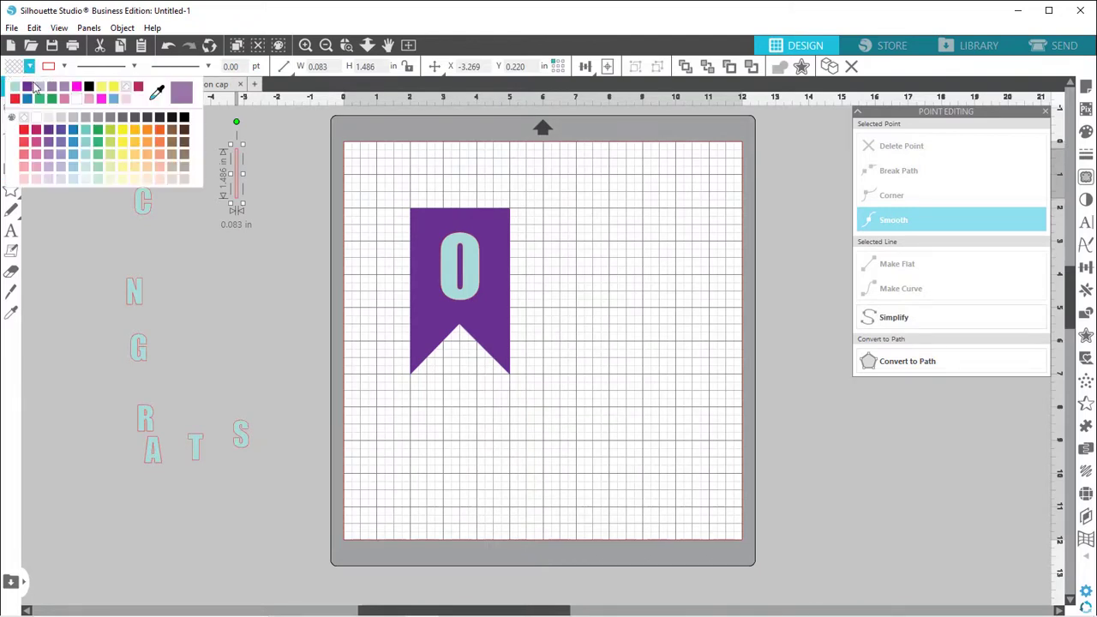
left_click(88, 87)
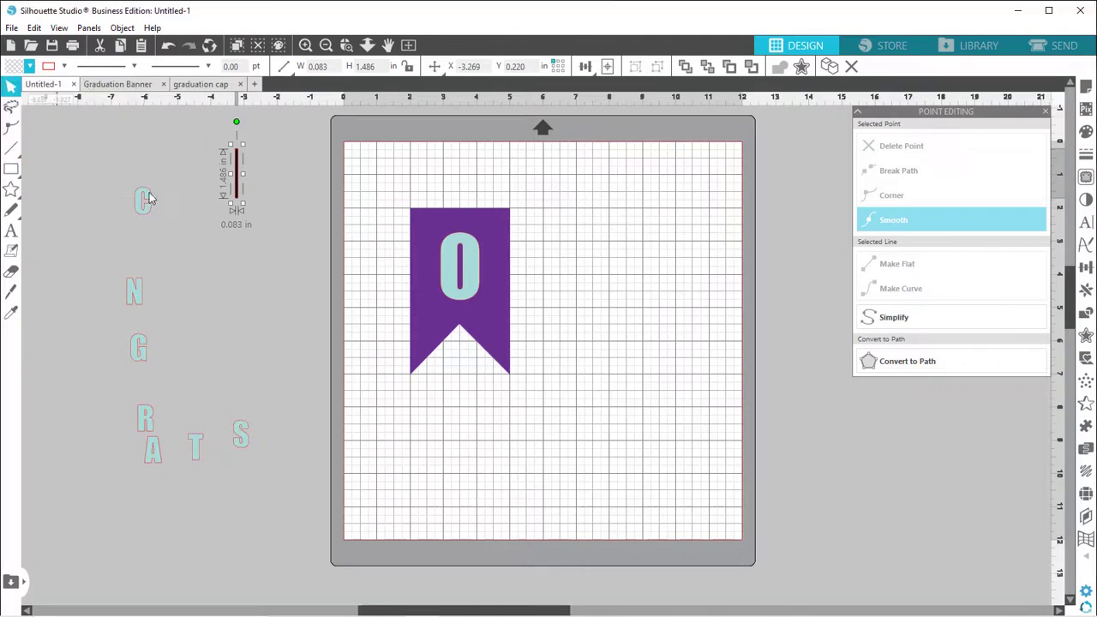
left_click(285, 312)
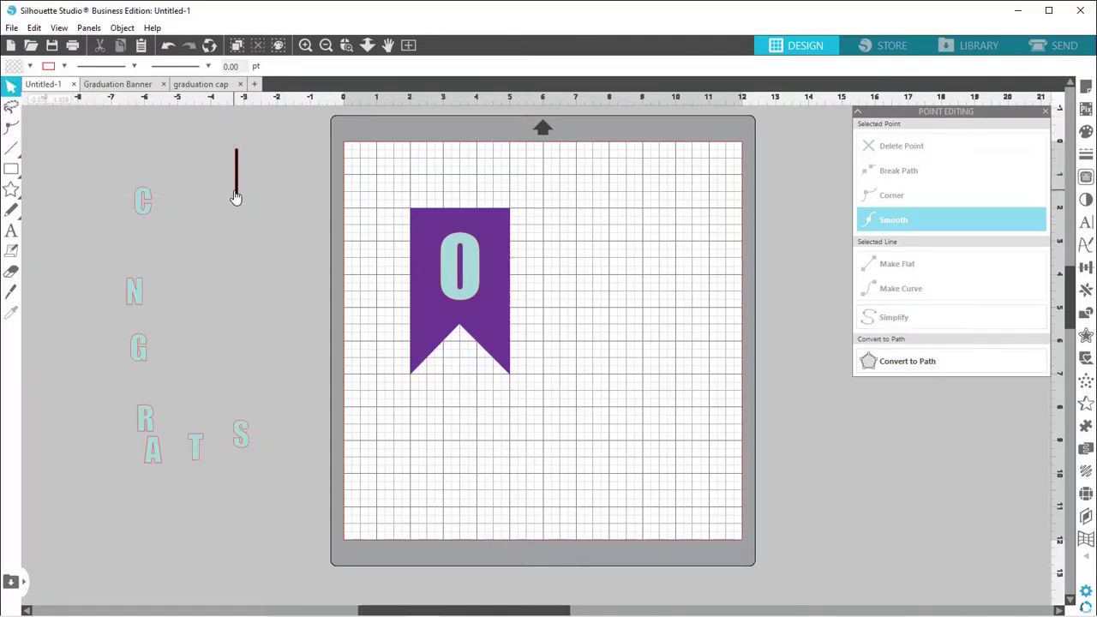
left_click_drag(237, 197, 458, 312)
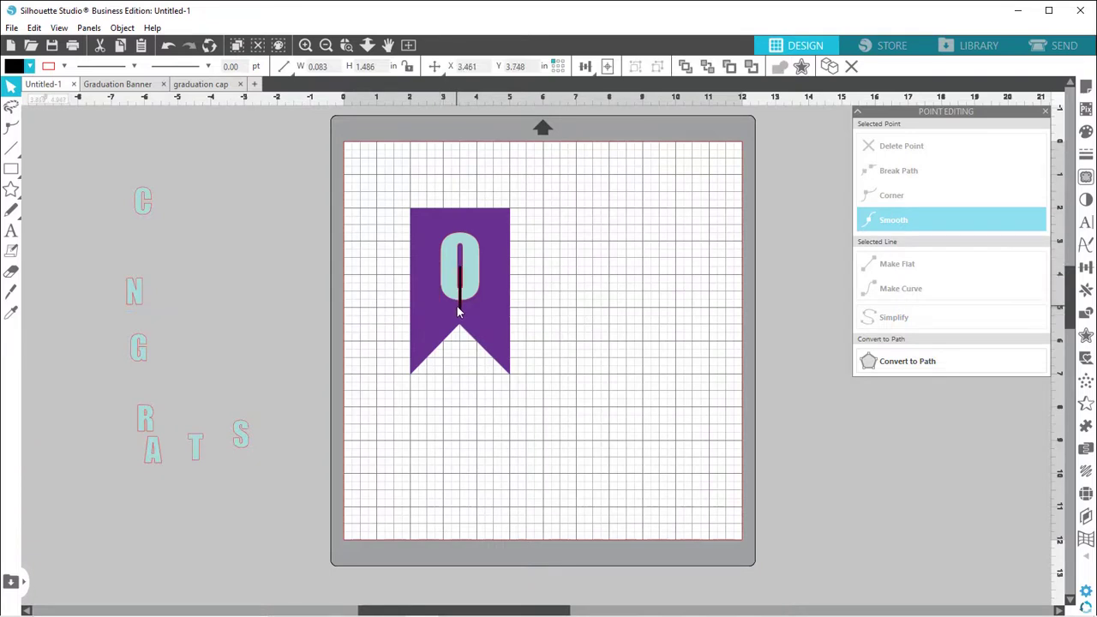
Step: Duplicate the thin black rectangle and move the copy to the empty area beside the mat, near the C
left_click(458, 312)
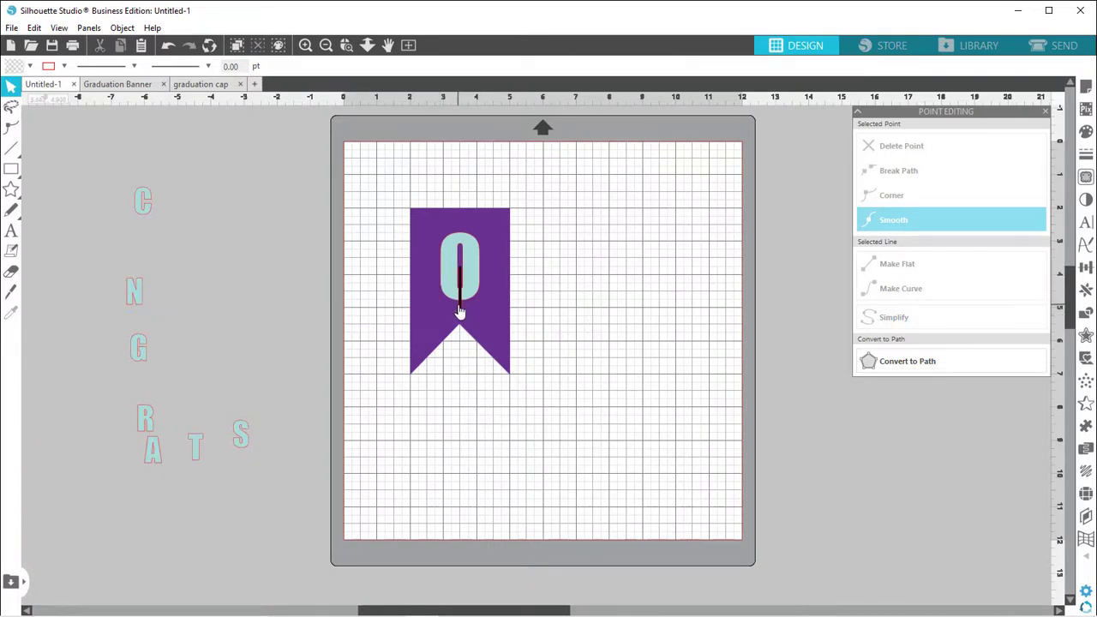
left_click(460, 314)
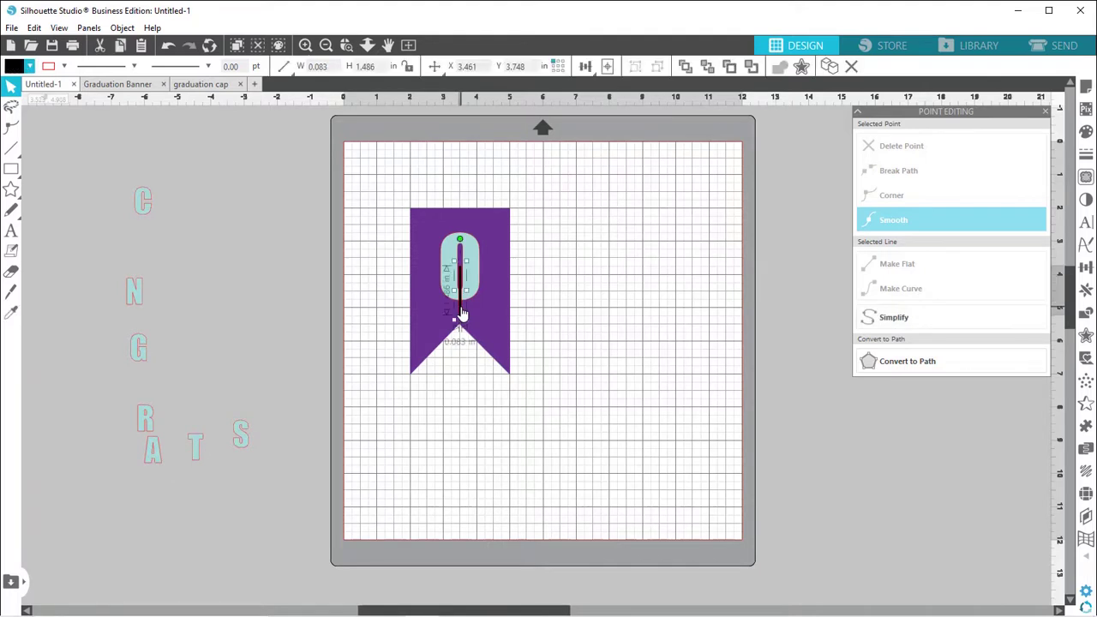
key("i")
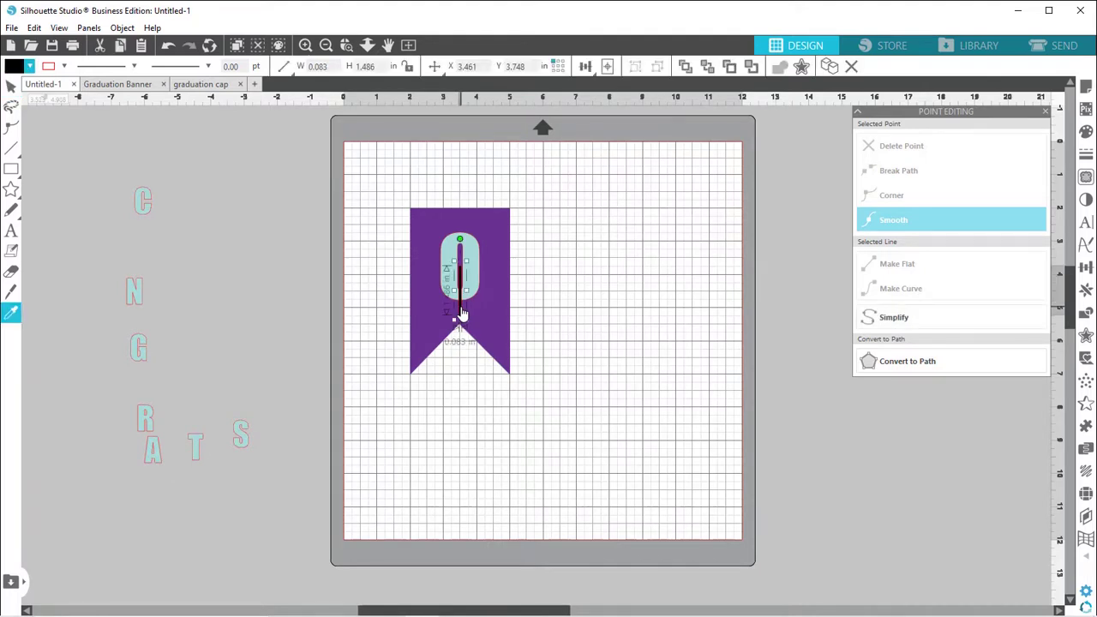
key("v")
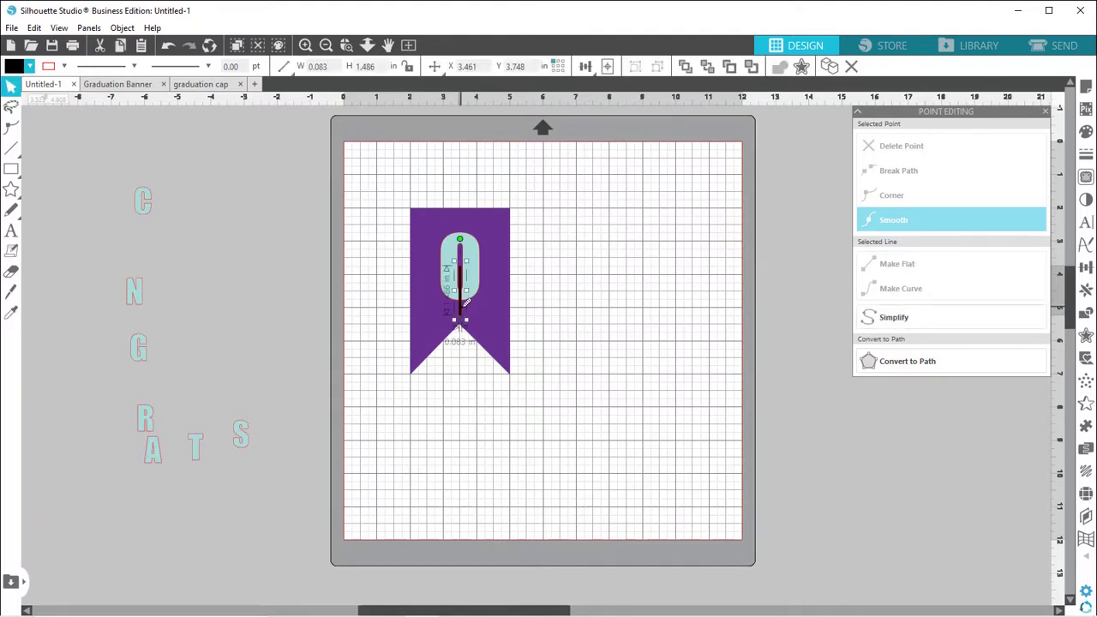
key("i")
key("ctrl+d")
key("v")
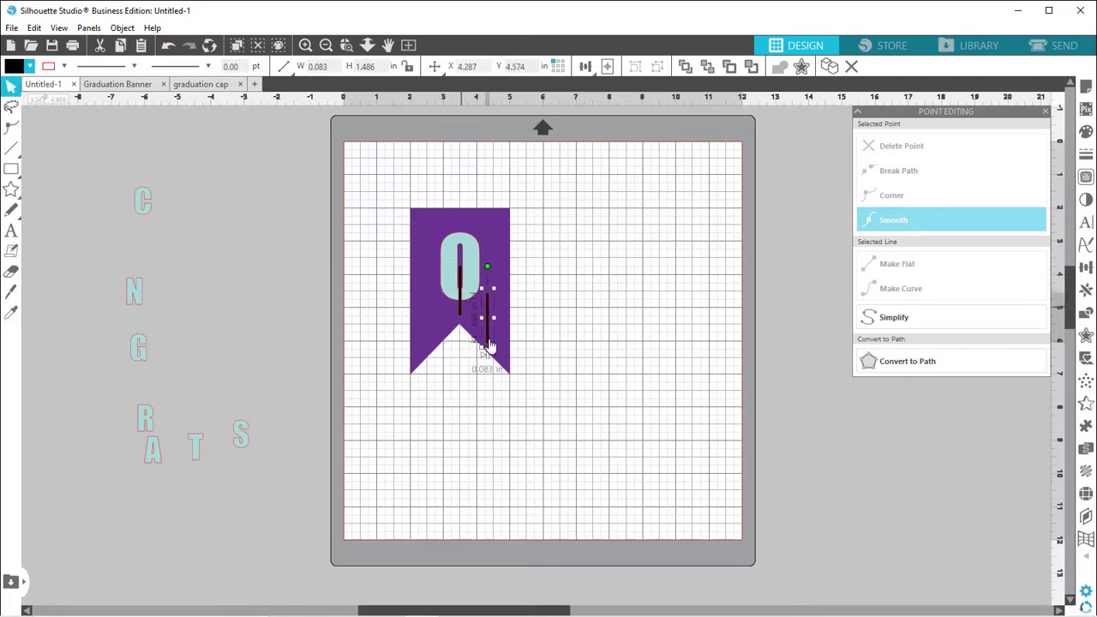
left_click_drag(489, 340, 228, 199)
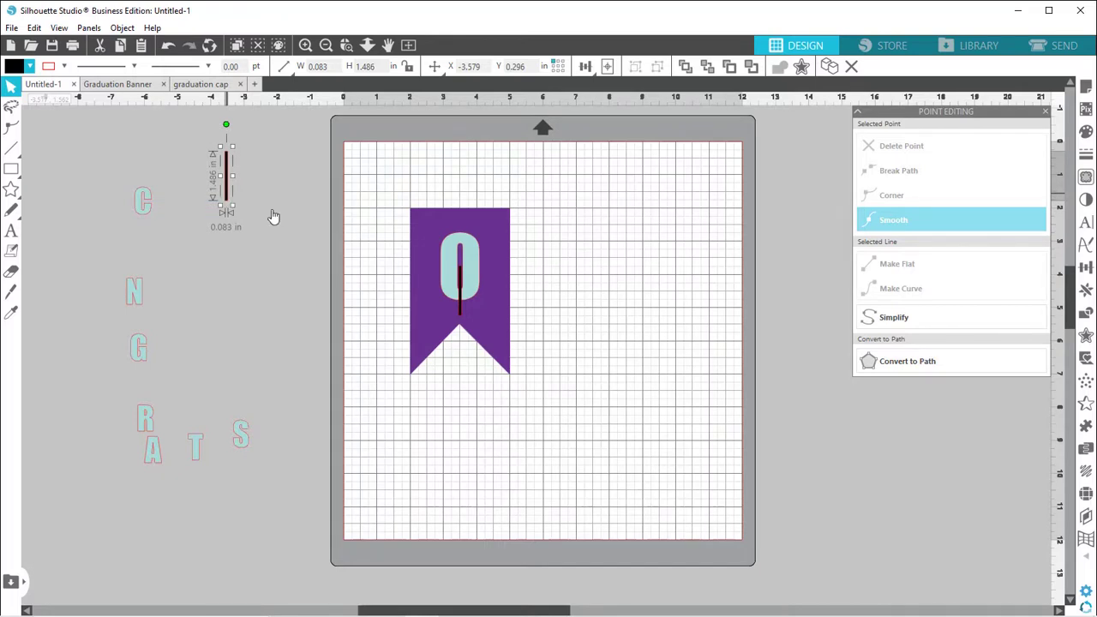
Step: Select the O with the thin black rectangle over it and subtract the rectangle to cut a slit through the letter's lower centre
left_click(459, 296)
key("i")
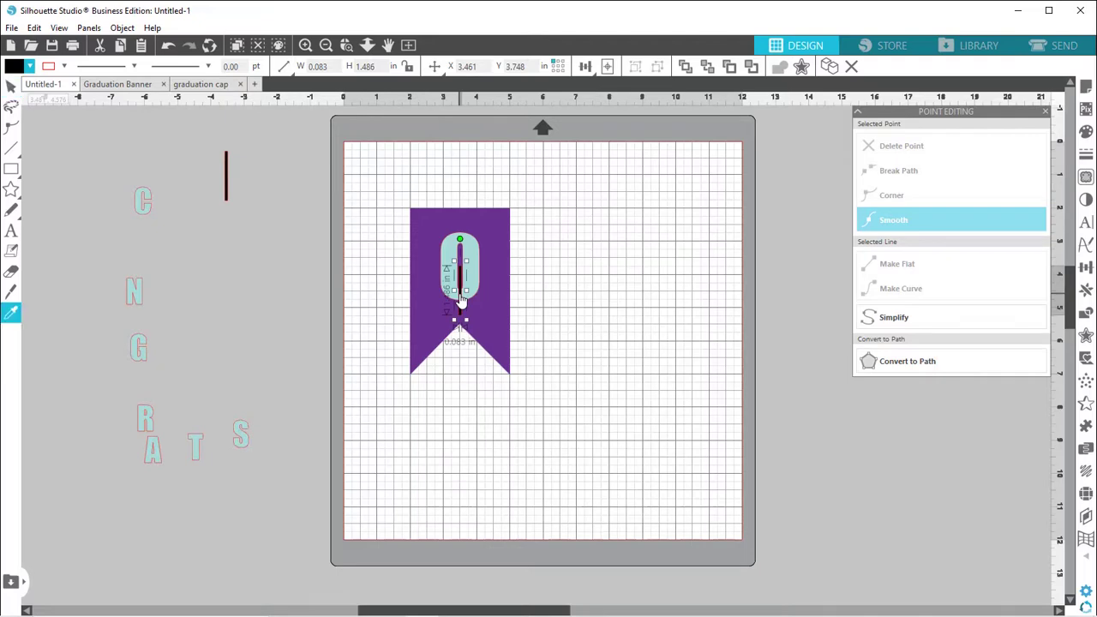
key("ctrl+plus")
key("ctrl+plus")
key("ctrl+plus")
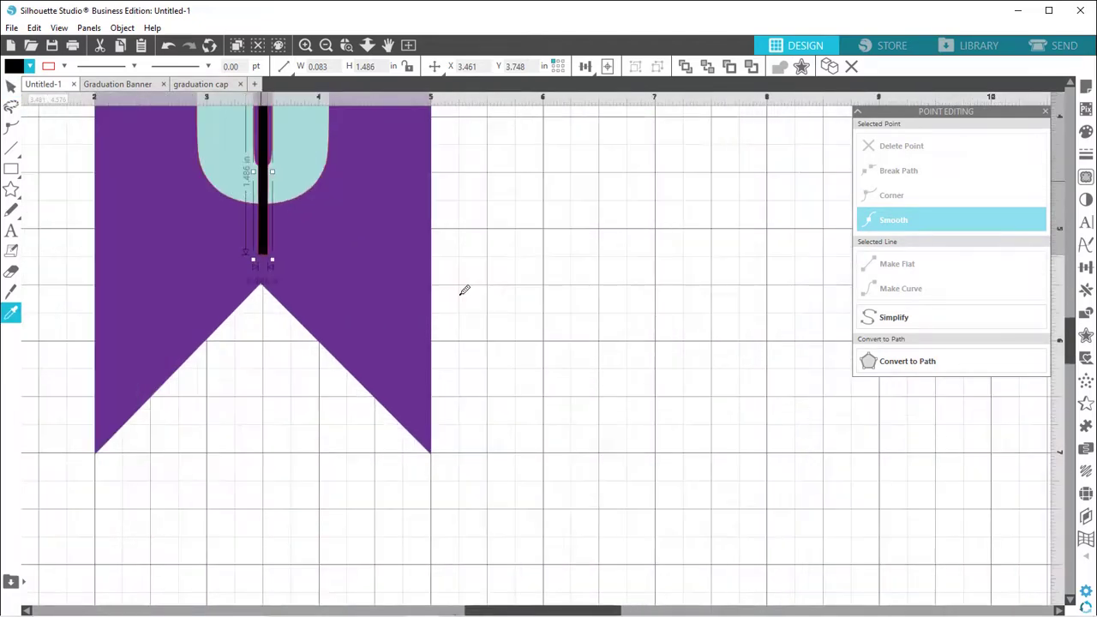
key("v")
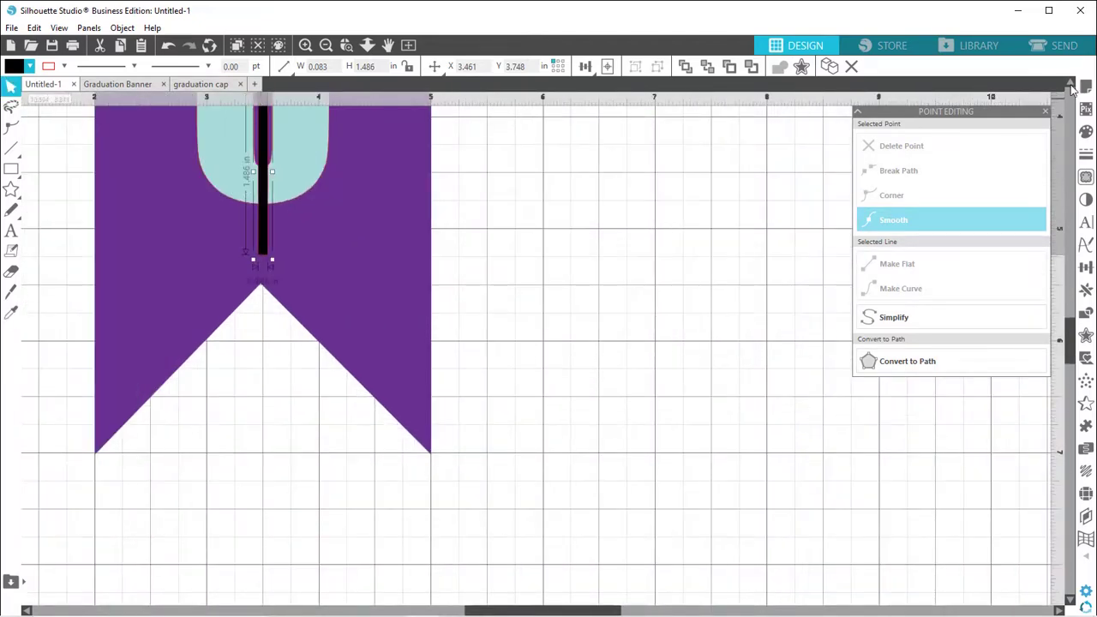
left_click_drag(1070, 83, 1070, 83)
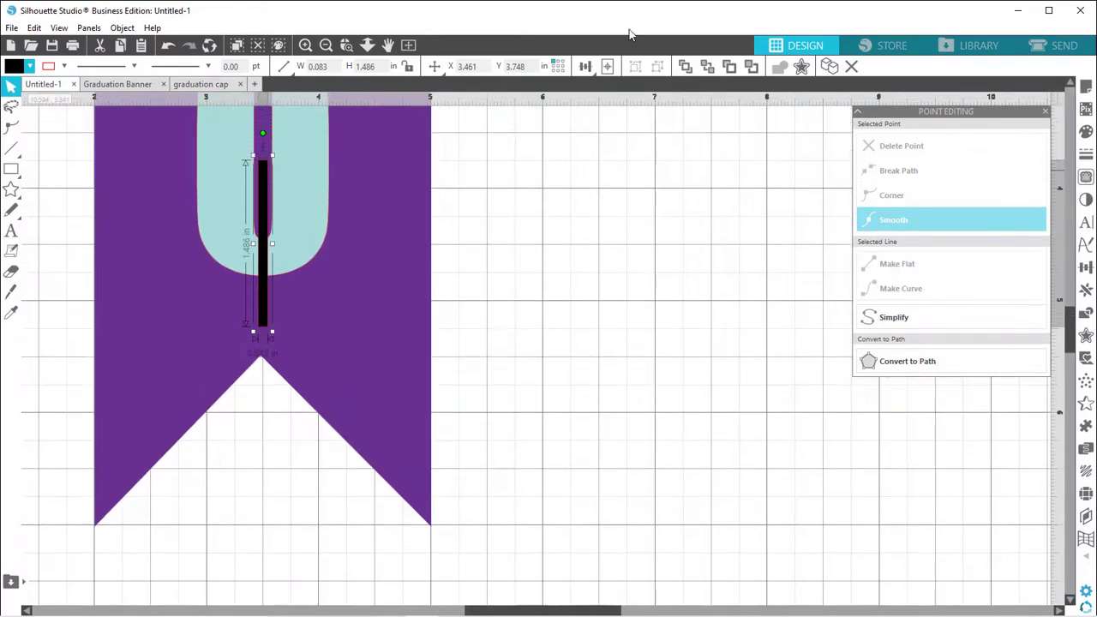
left_click(306, 46)
left_click(306, 246)
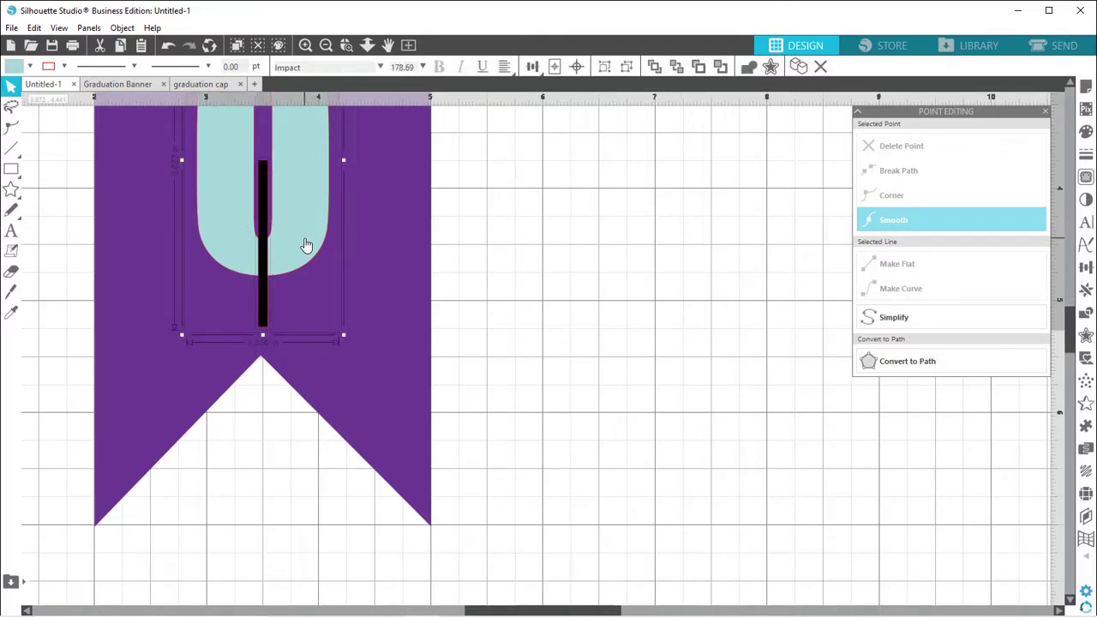
left_click(532, 68)
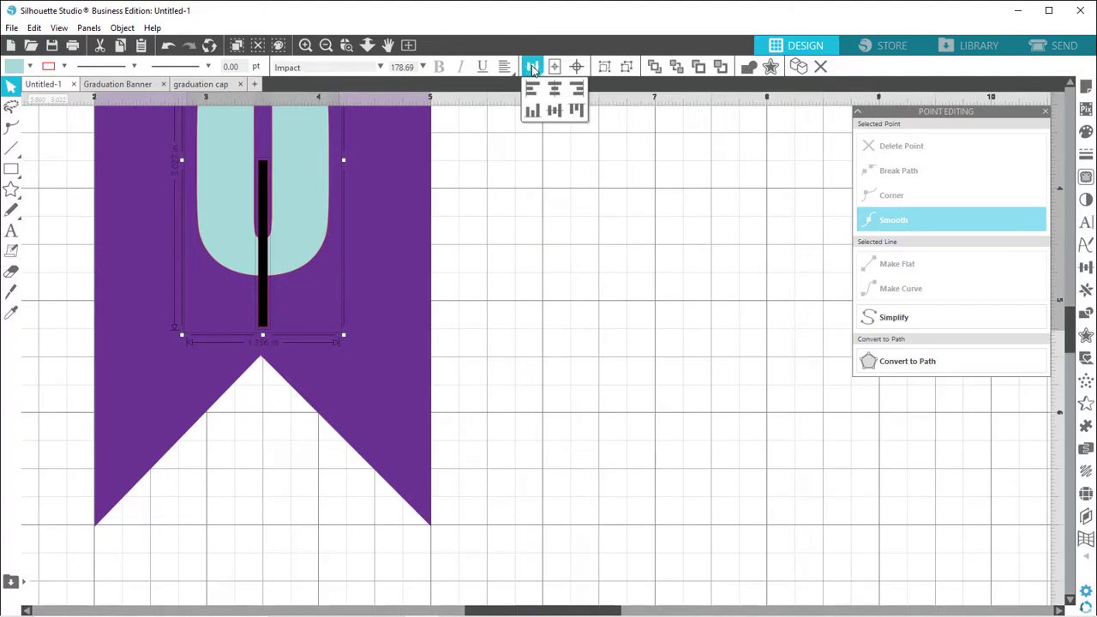
left_click(532, 68)
left_click(532, 69)
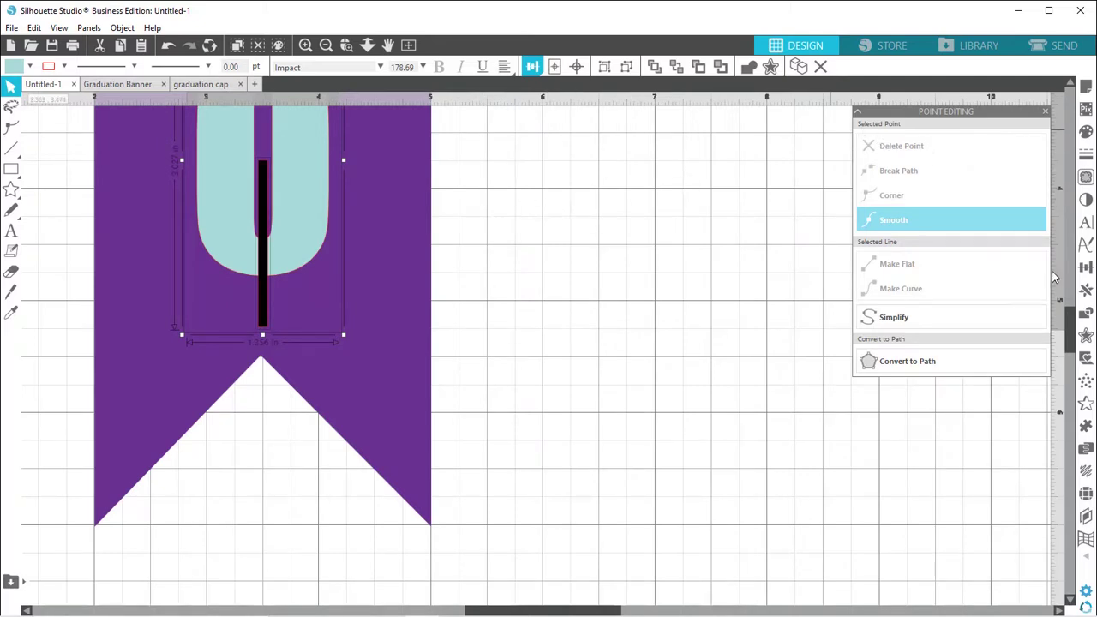
left_click(1087, 315)
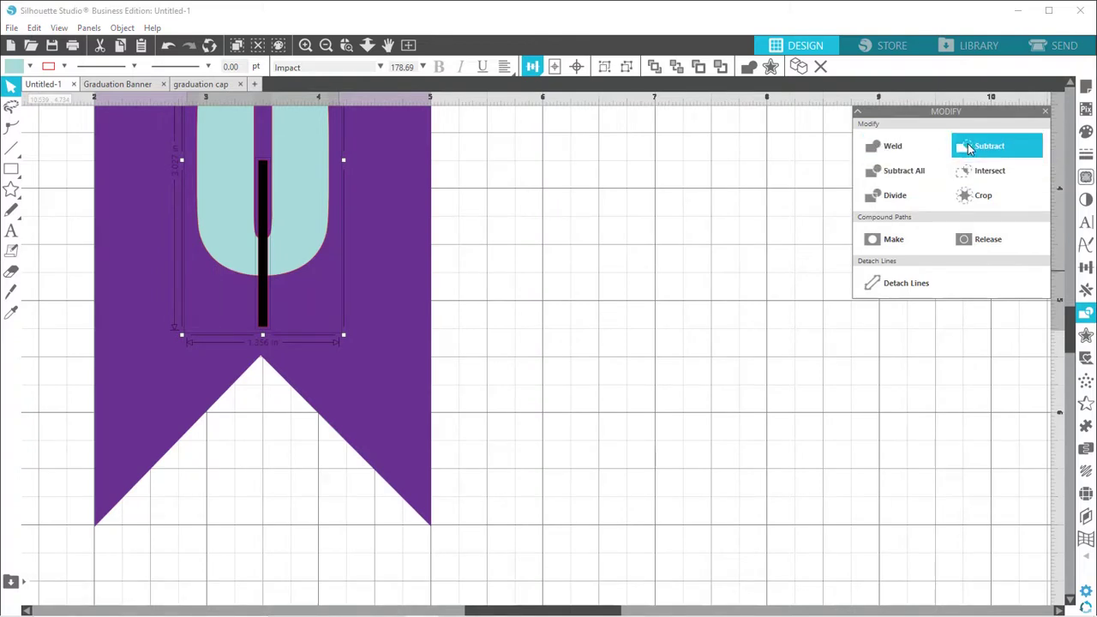
left_click(970, 149)
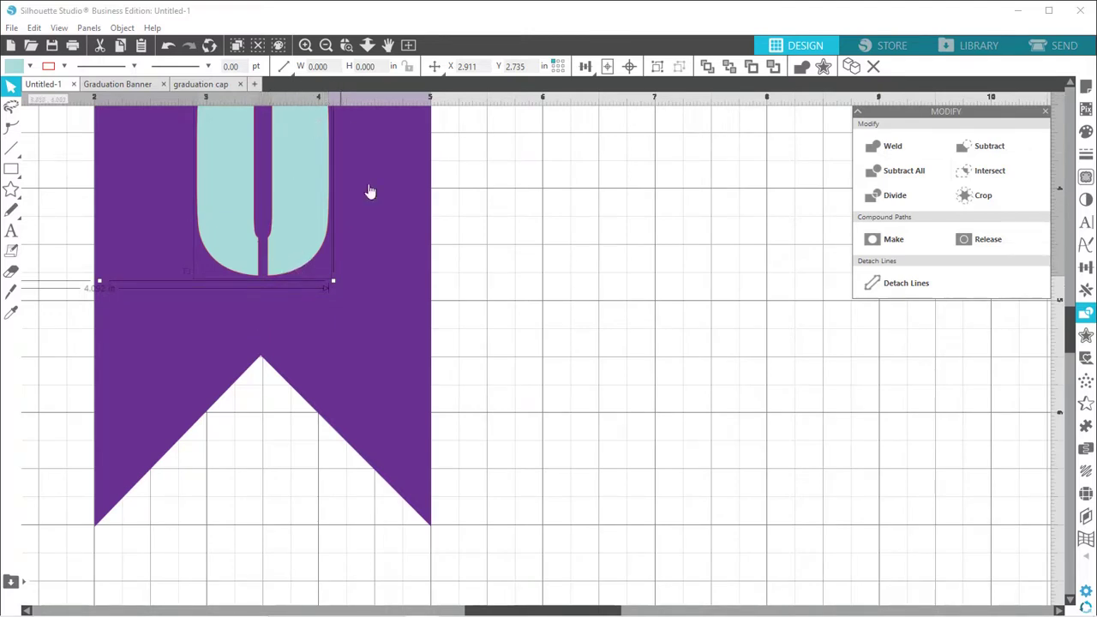
Step: Draw a small circle about 0.32 in across in the empty area beside the mat
key("i")
key("ctrl+minus")
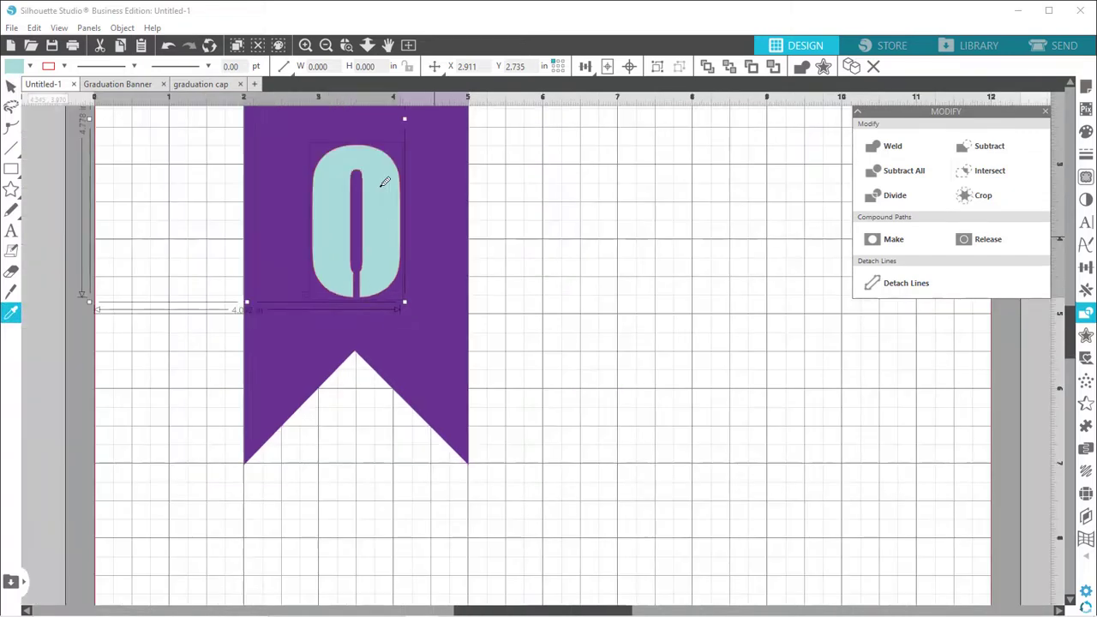
key("ctrl+minus")
key("v")
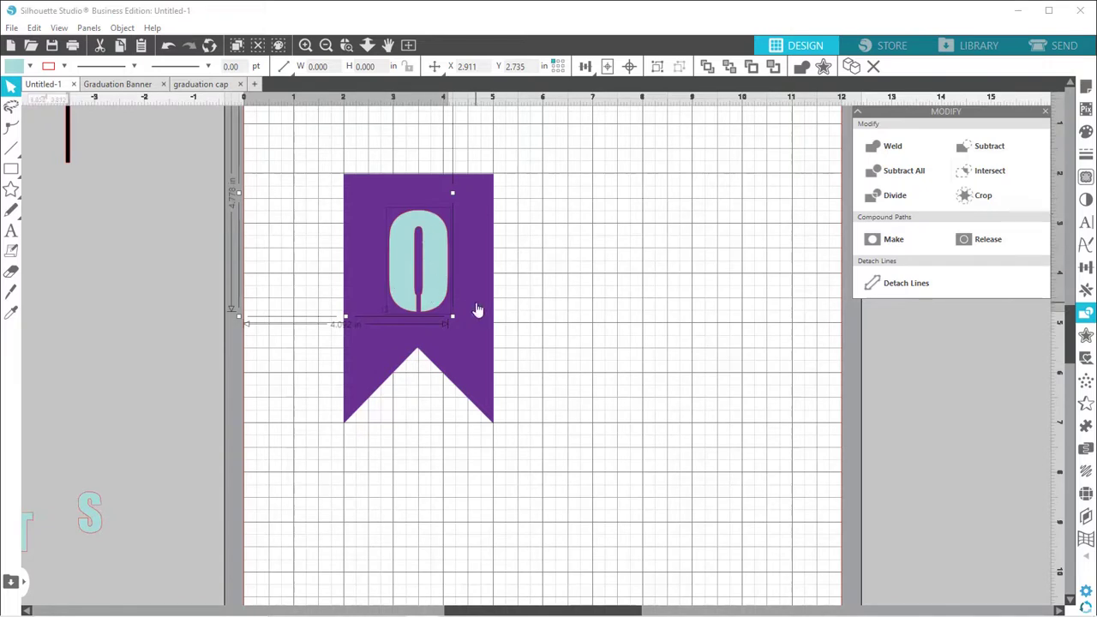
left_click(558, 352)
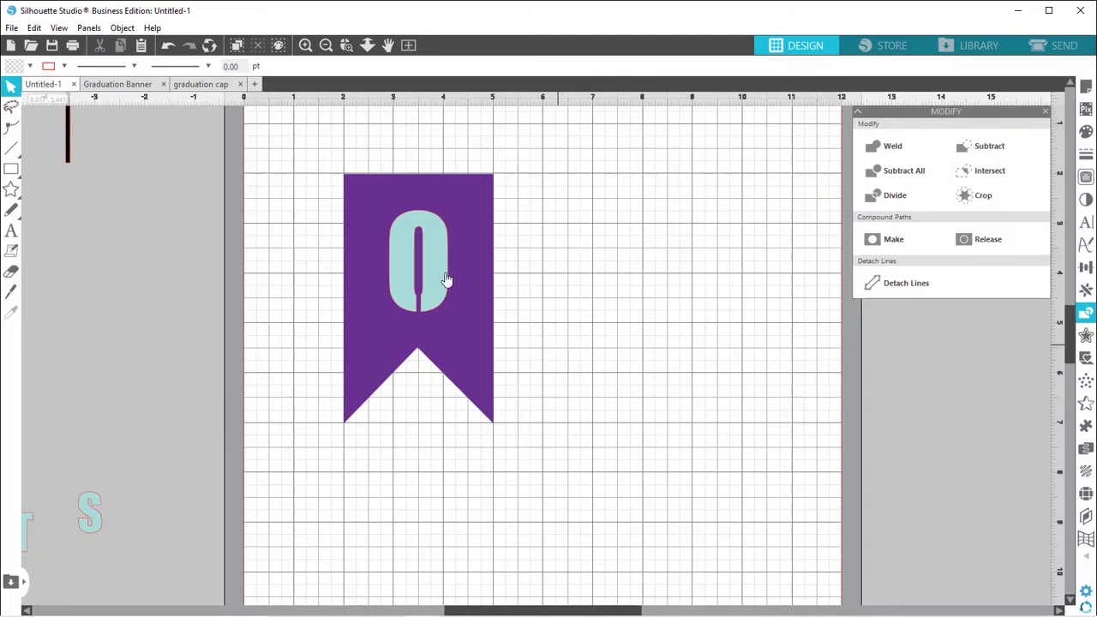
left_click(12, 169)
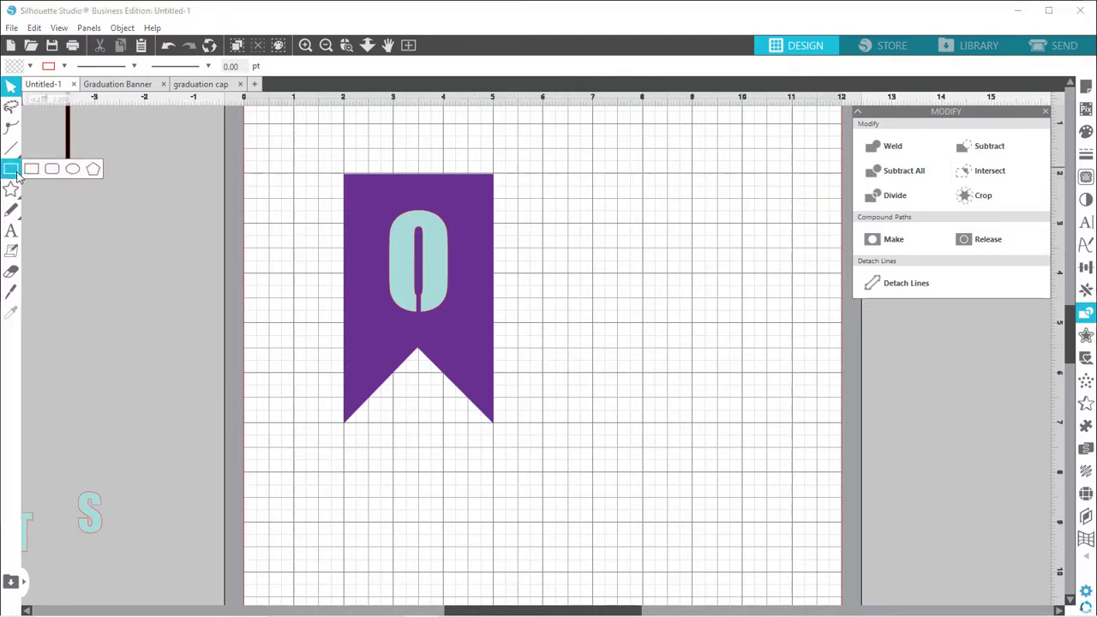
left_click(71, 171)
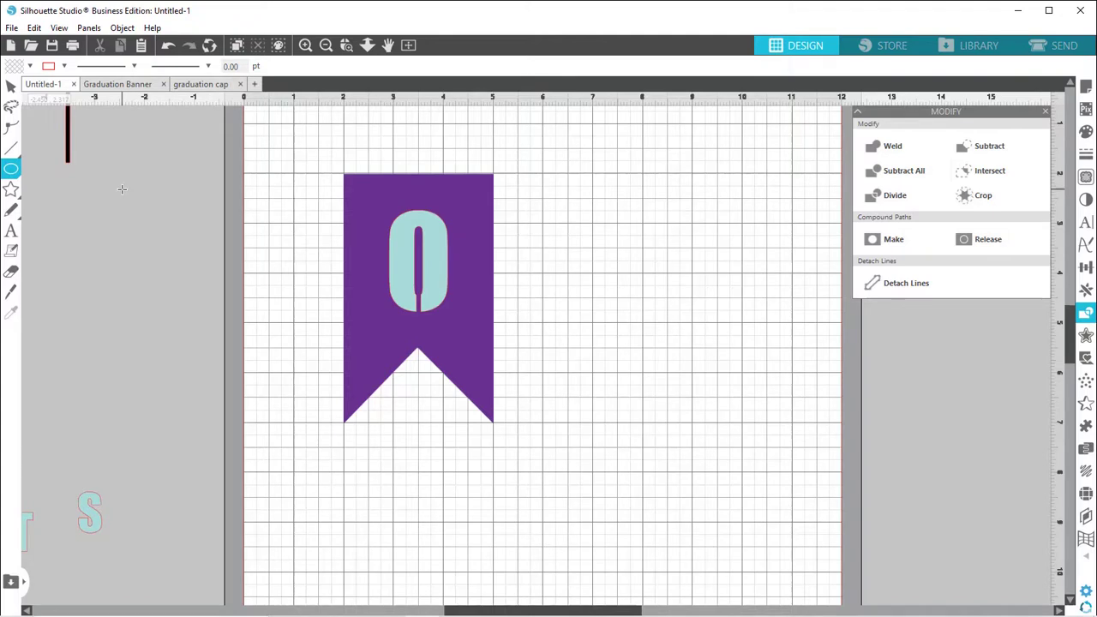
left_click_drag(129, 192, 139, 206)
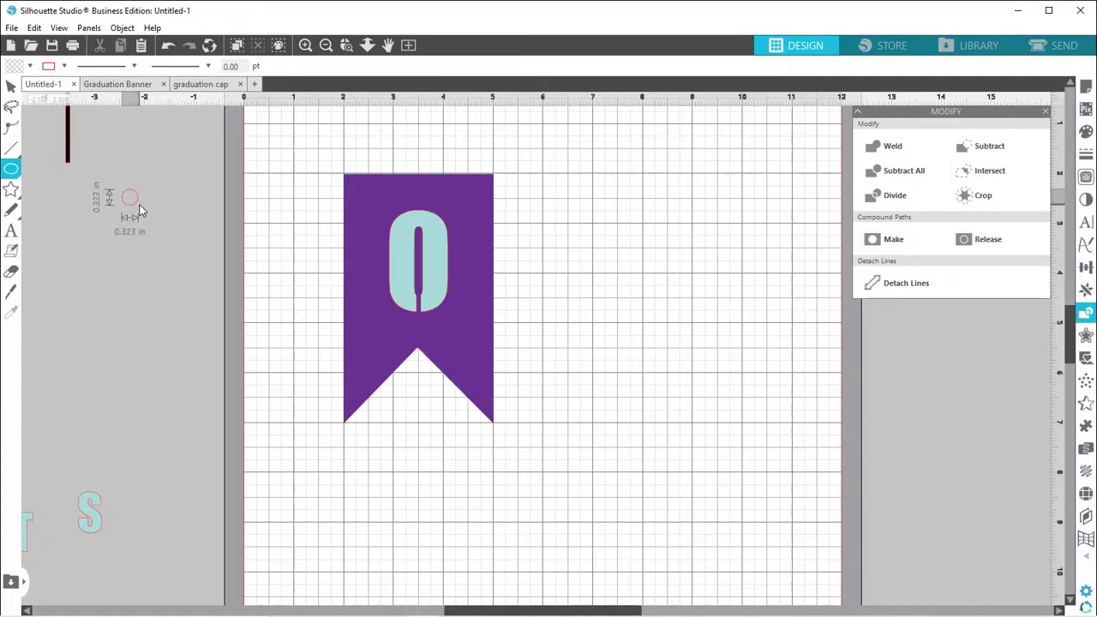
left_click_drag(141, 209, 141, 210)
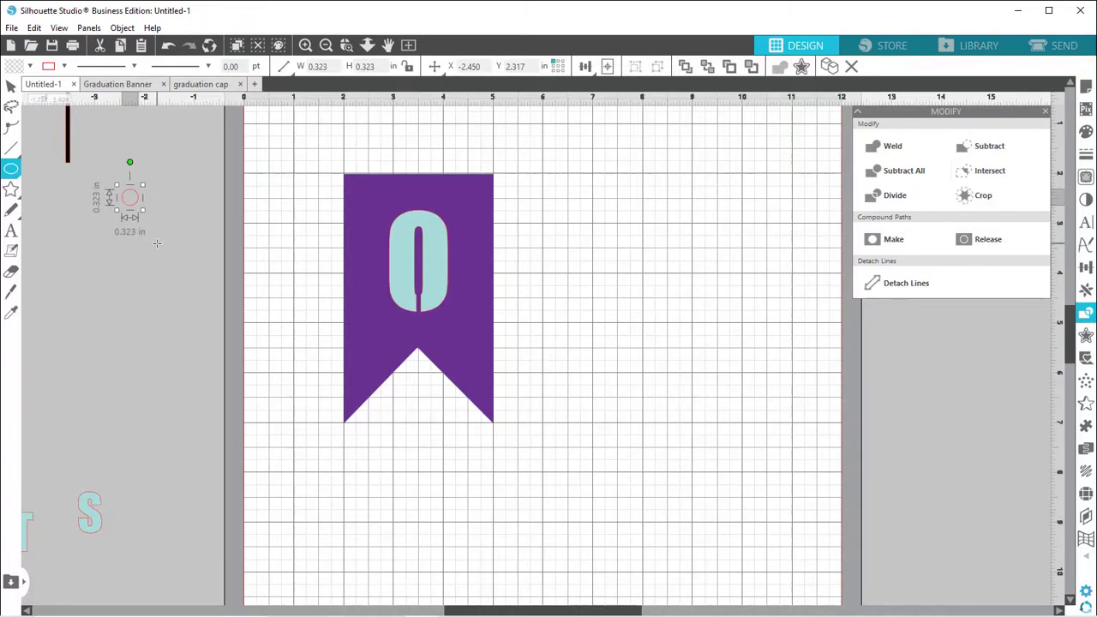
left_click(159, 243)
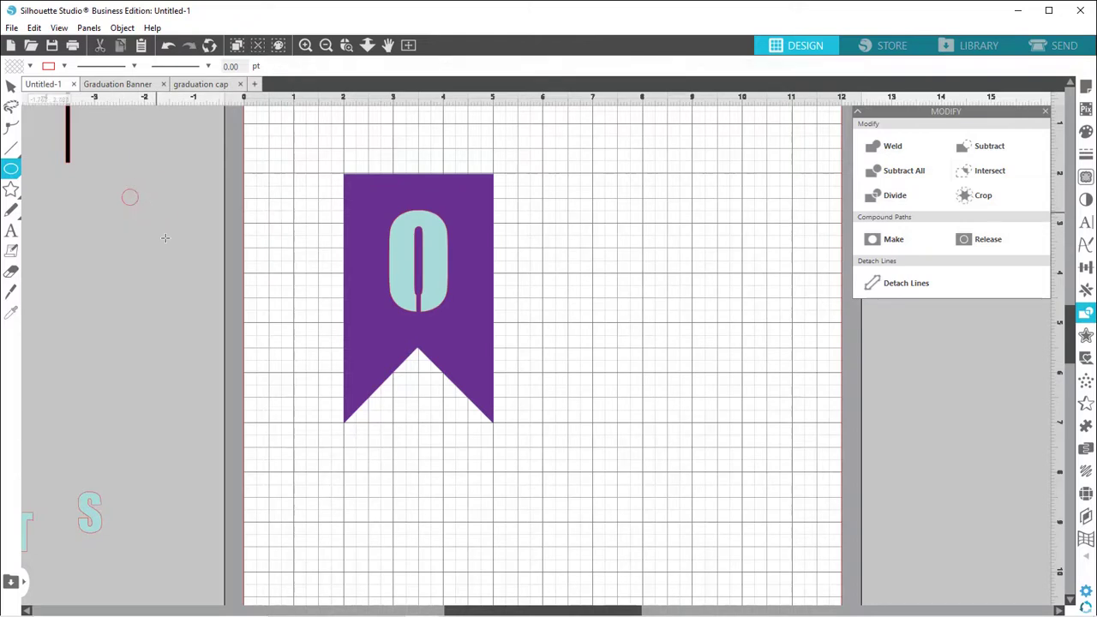
Step: Fill the small circle with white and place it in the upper-left corner of the purple banner
key("c")
key("v")
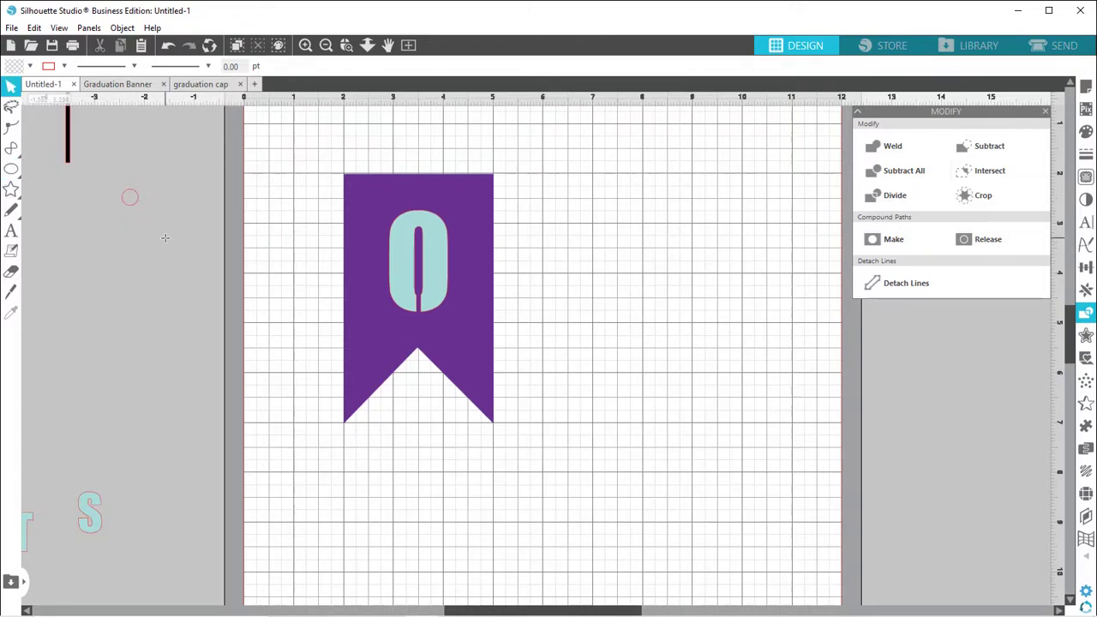
left_click_drag(134, 209, 294, 212)
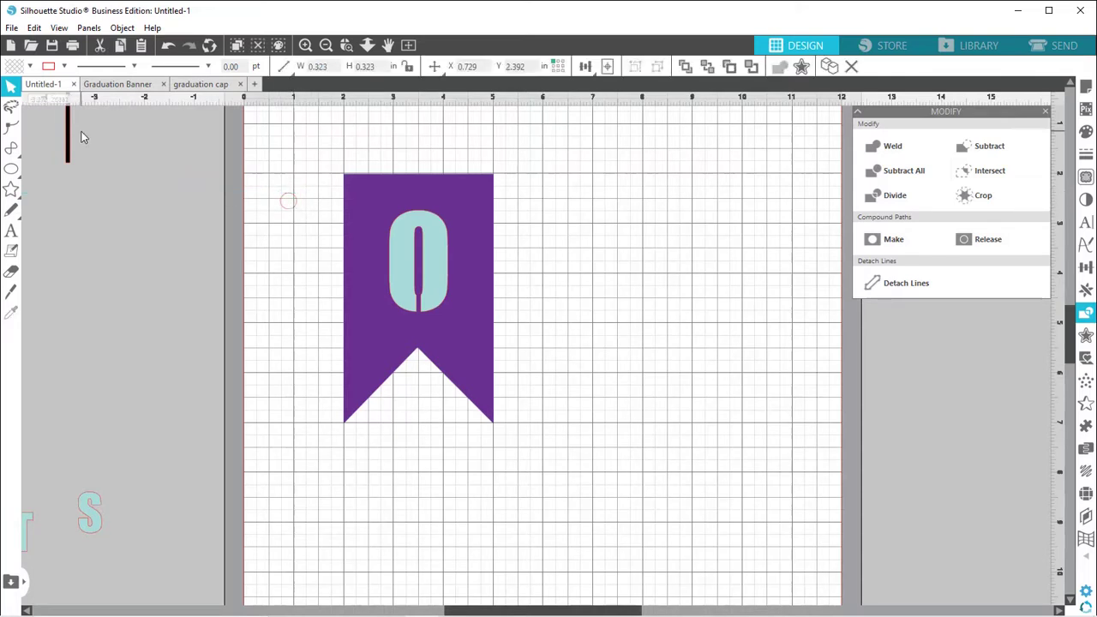
left_click(30, 66)
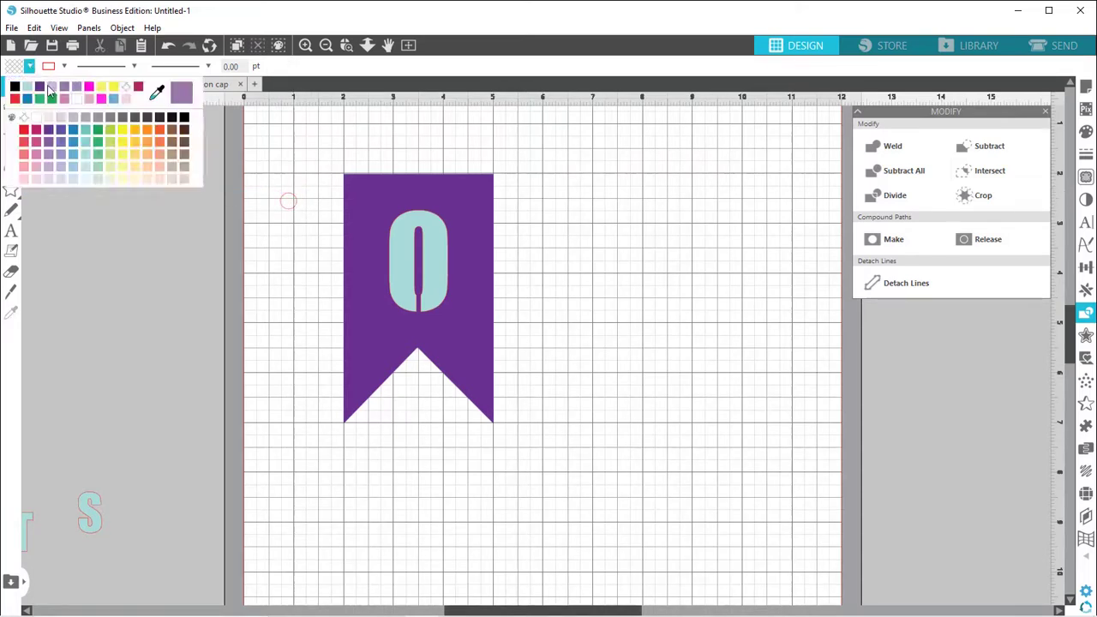
left_click(75, 103)
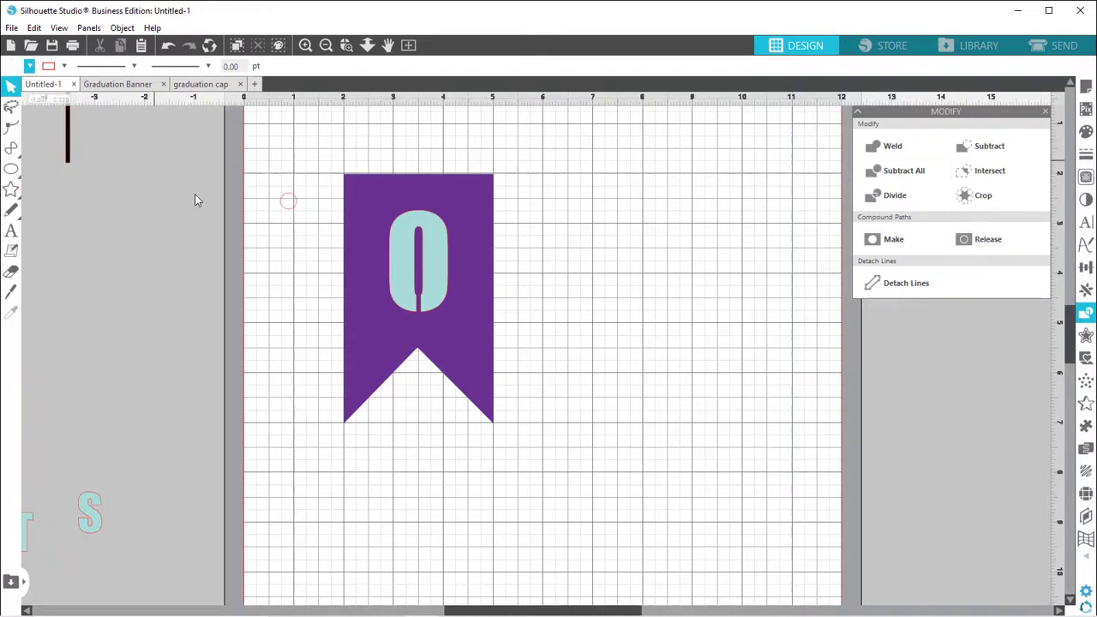
left_click(290, 207)
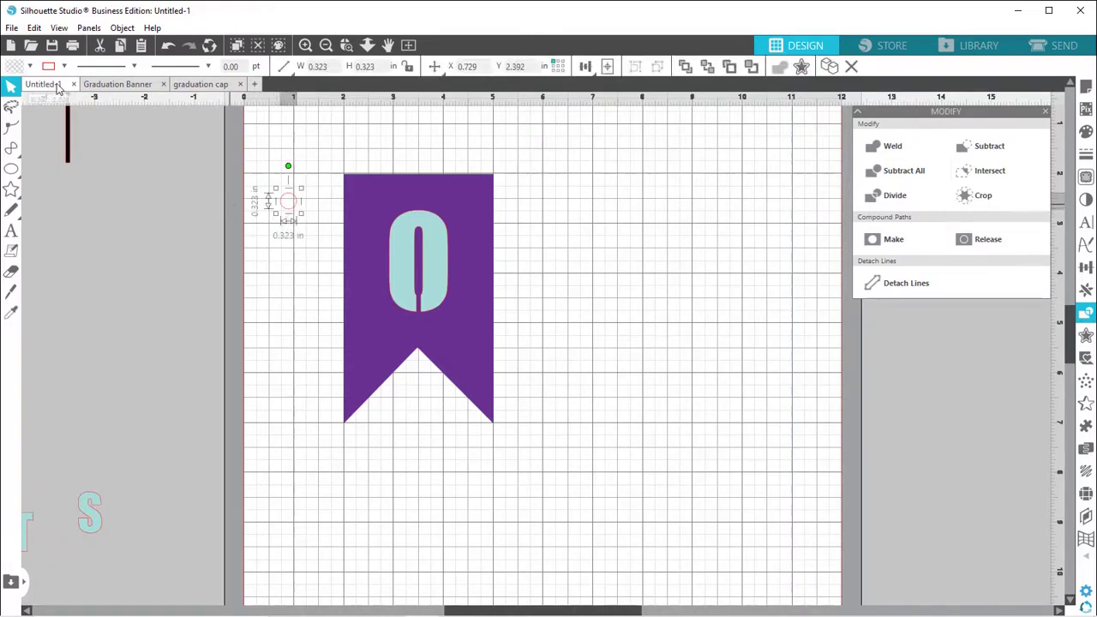
left_click(30, 66)
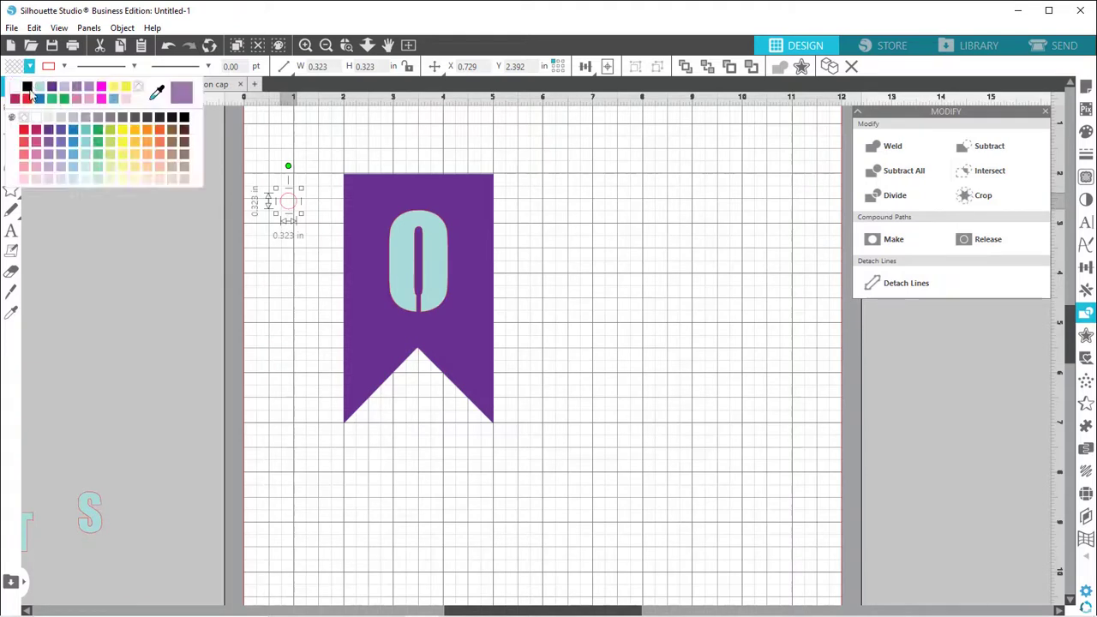
left_click(15, 88)
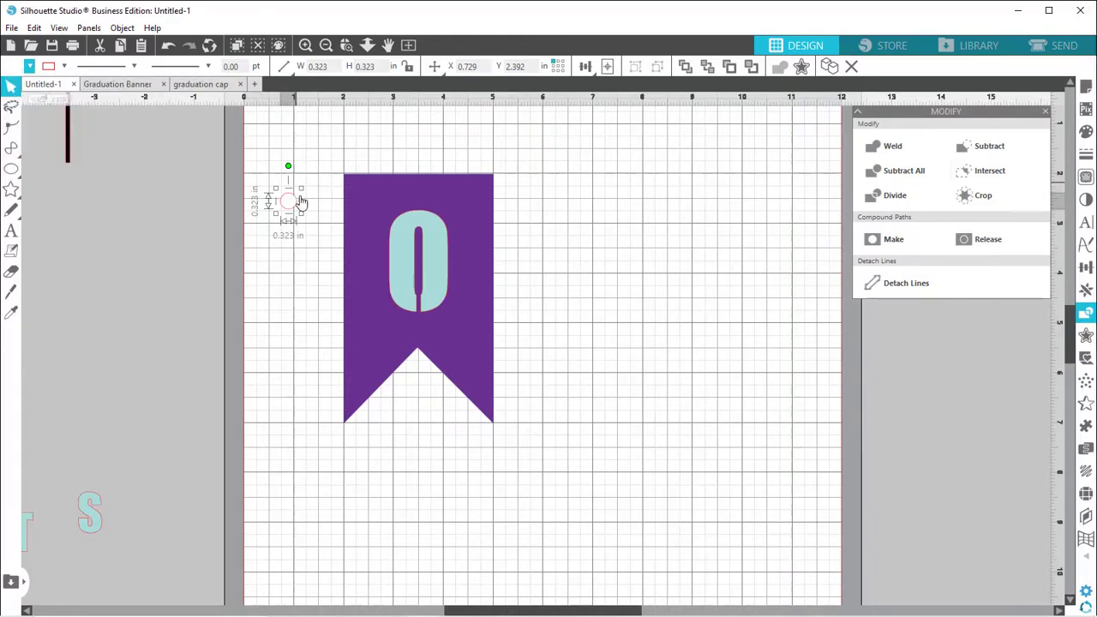
left_click_drag(293, 204, 364, 195)
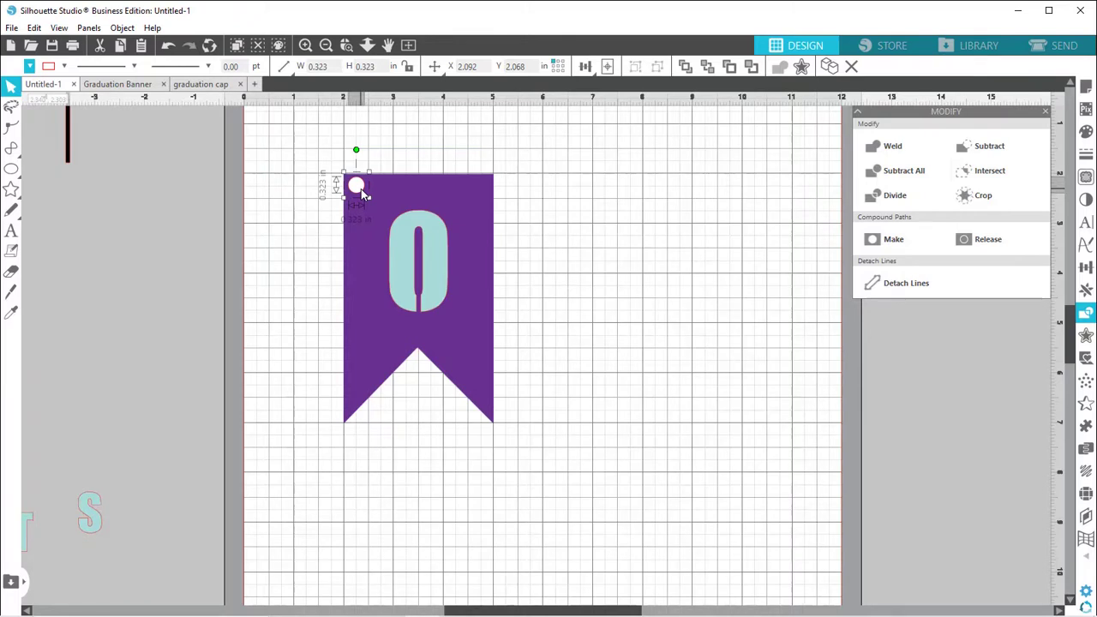
Step: Copy the black graduation cap from the graduation cap document and paste it into the Untitled-1 banner design
left_click(204, 84)
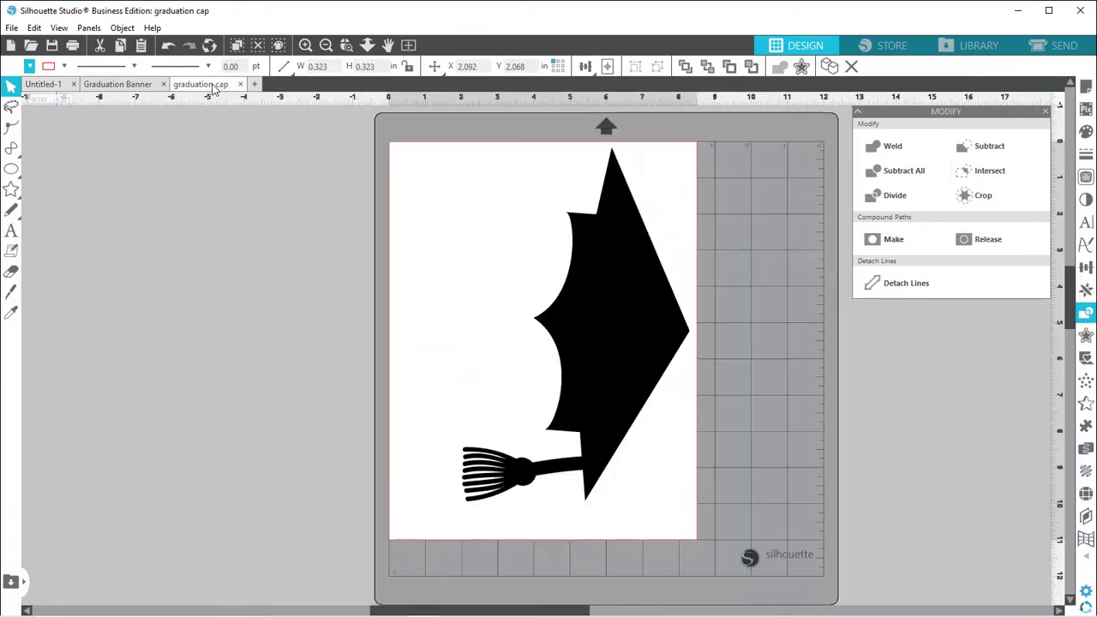
left_click(581, 344)
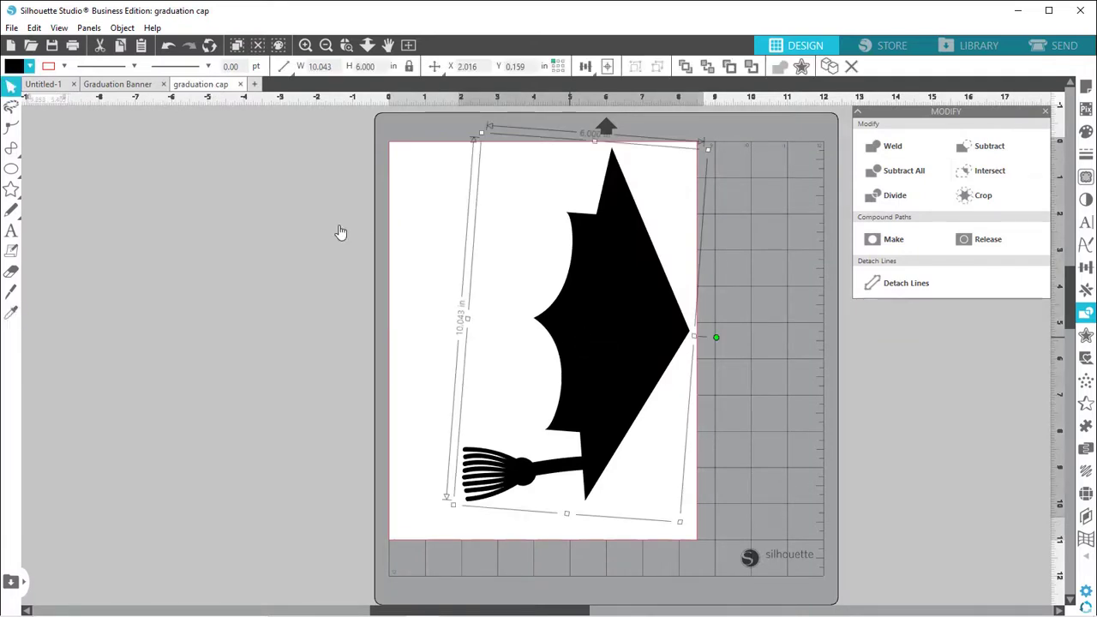
left_click(43, 84)
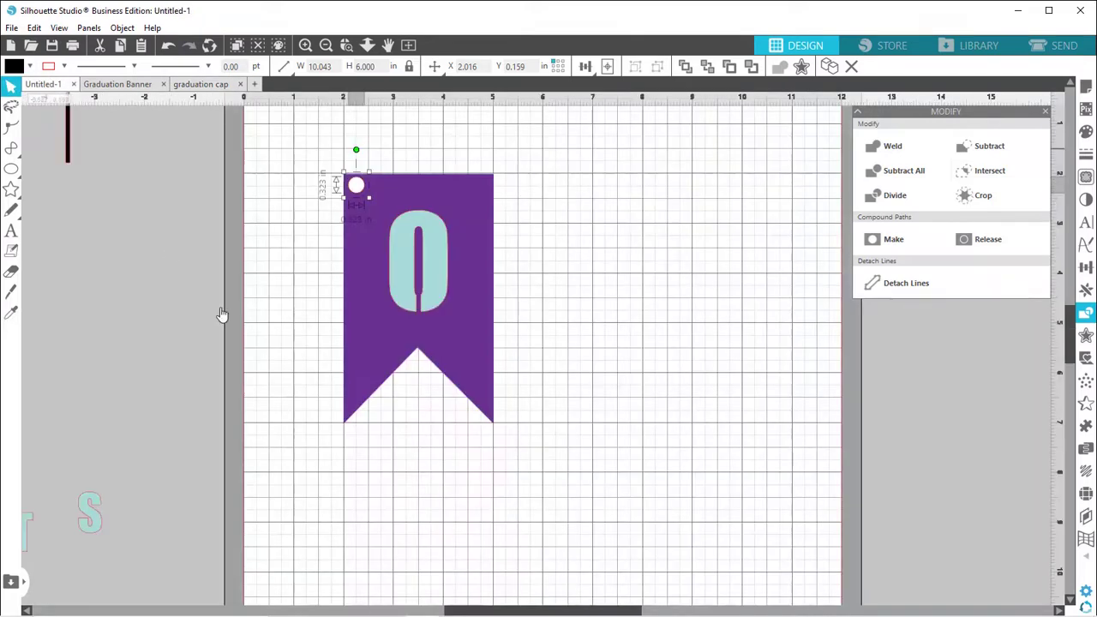
key("i")
key("ctrl+v")
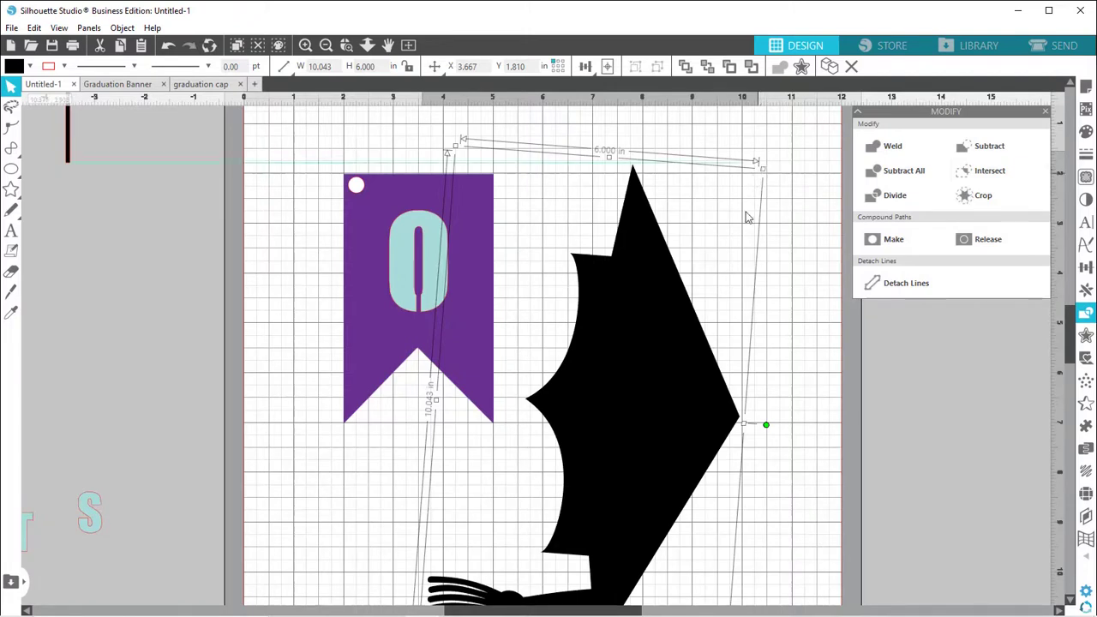
Step: Shrink the graduation cap to about 3.65 × 2.18 in and move it beside the upper right of the purple banner
left_click_drag(761, 168, 581, 503)
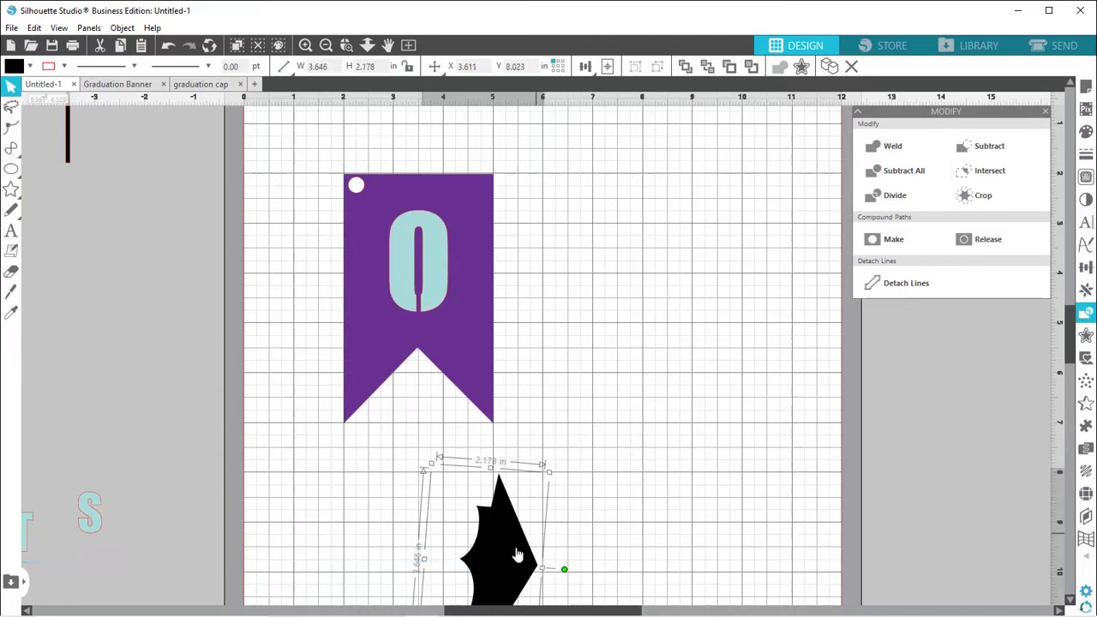
left_click_drag(516, 555, 553, 363)
left_click_drag(556, 267, 566, 218)
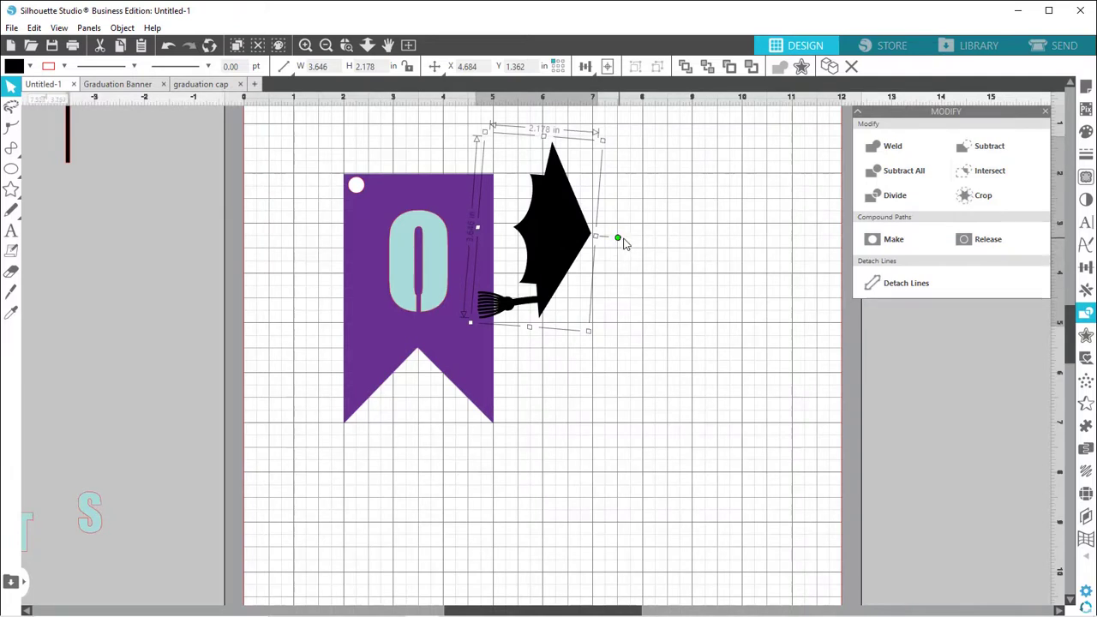
Step: Rotate the graduation cap so its tassel hangs down and place it over the banner's upper-right corner
left_click_drag(617, 239, 611, 174)
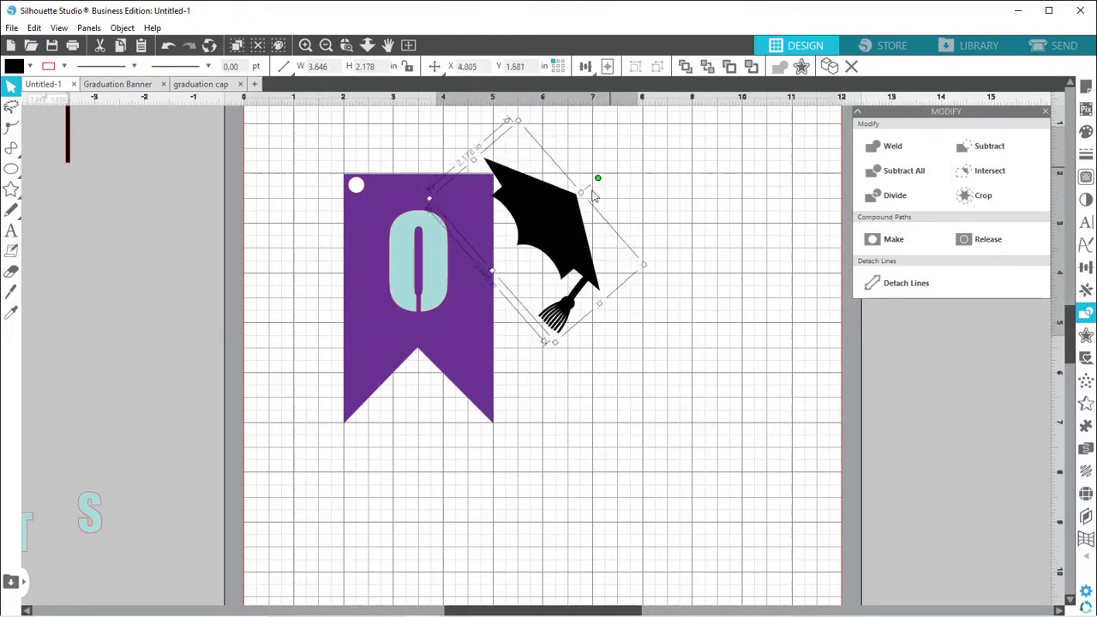
left_click_drag(560, 245, 517, 196)
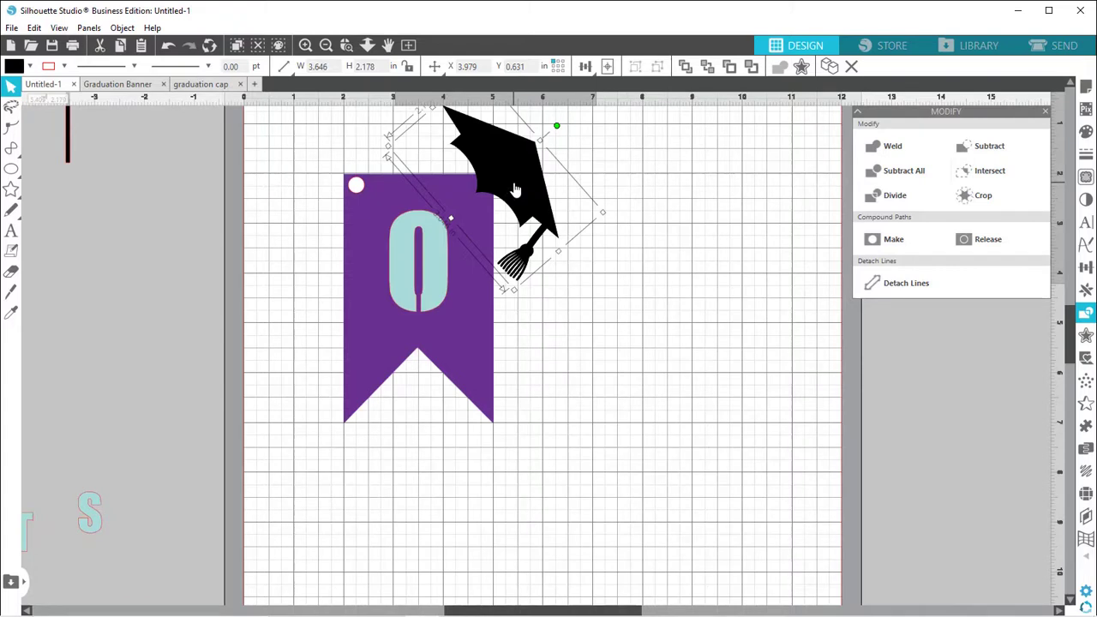
left_click_drag(513, 190, 512, 192)
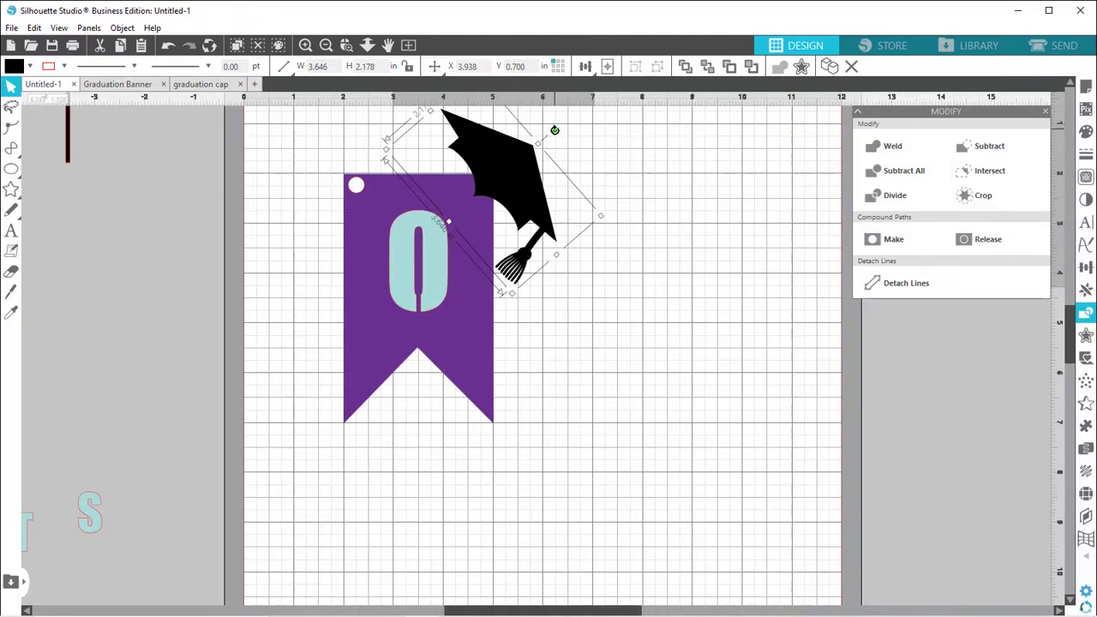
left_click_drag(557, 130, 553, 130)
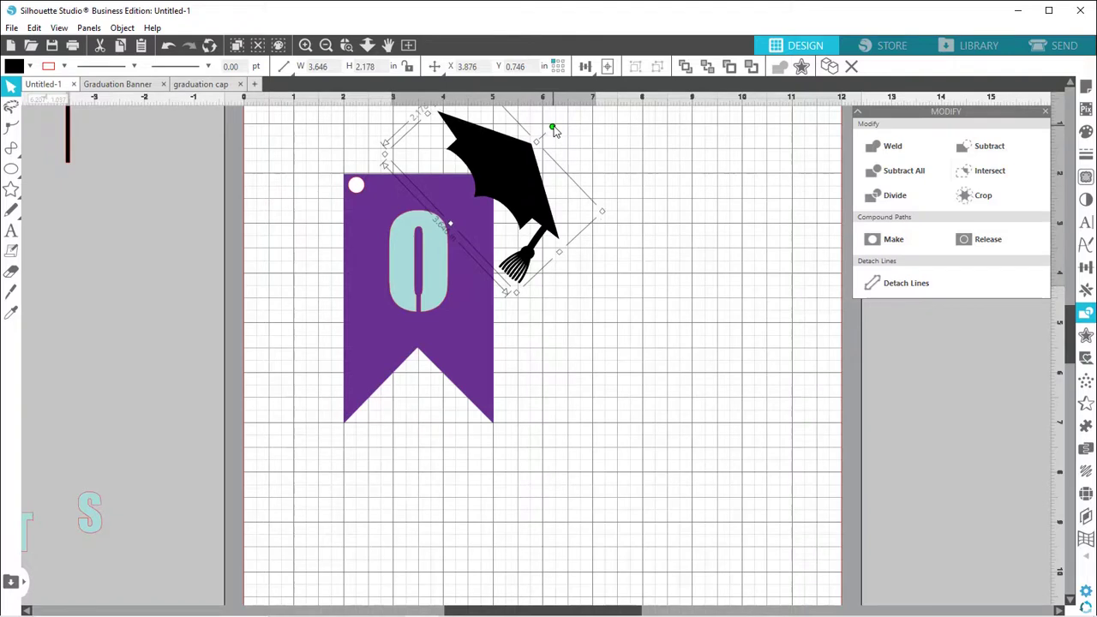
Step: Weld the graduation cap to the purple banner and send the welded shape behind the O and the circle
left_click(478, 308, "shift")
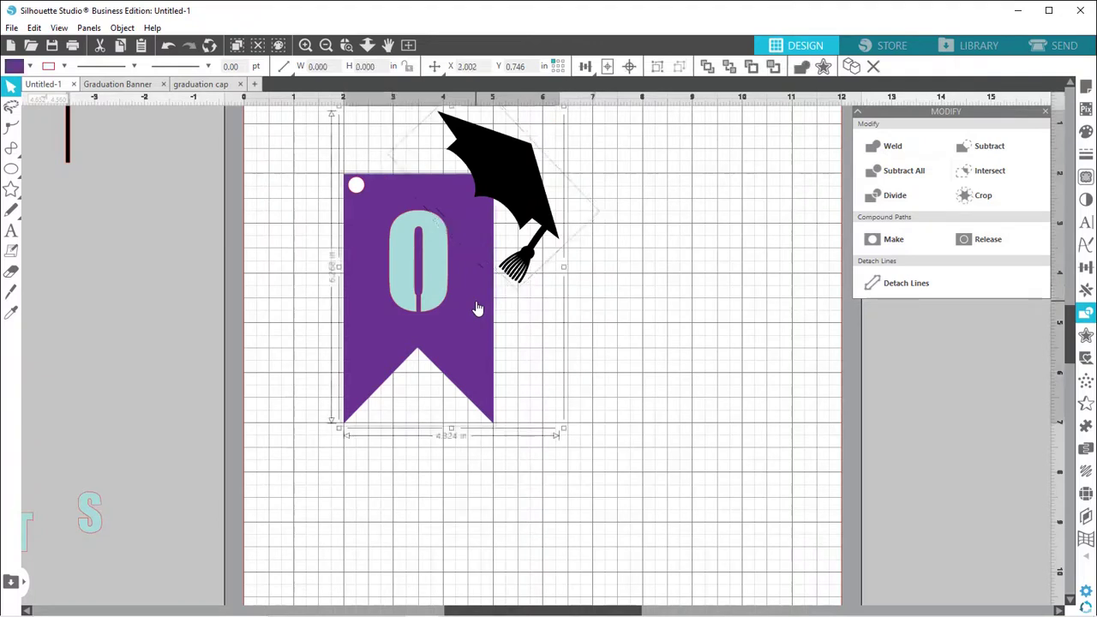
left_click(890, 145)
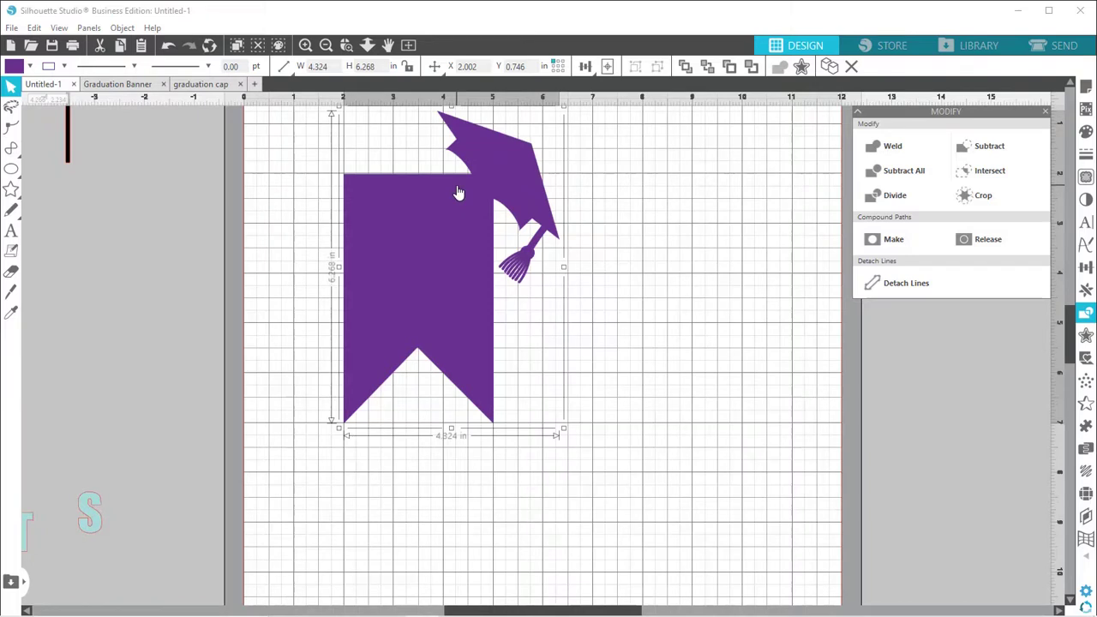
left_click(708, 67)
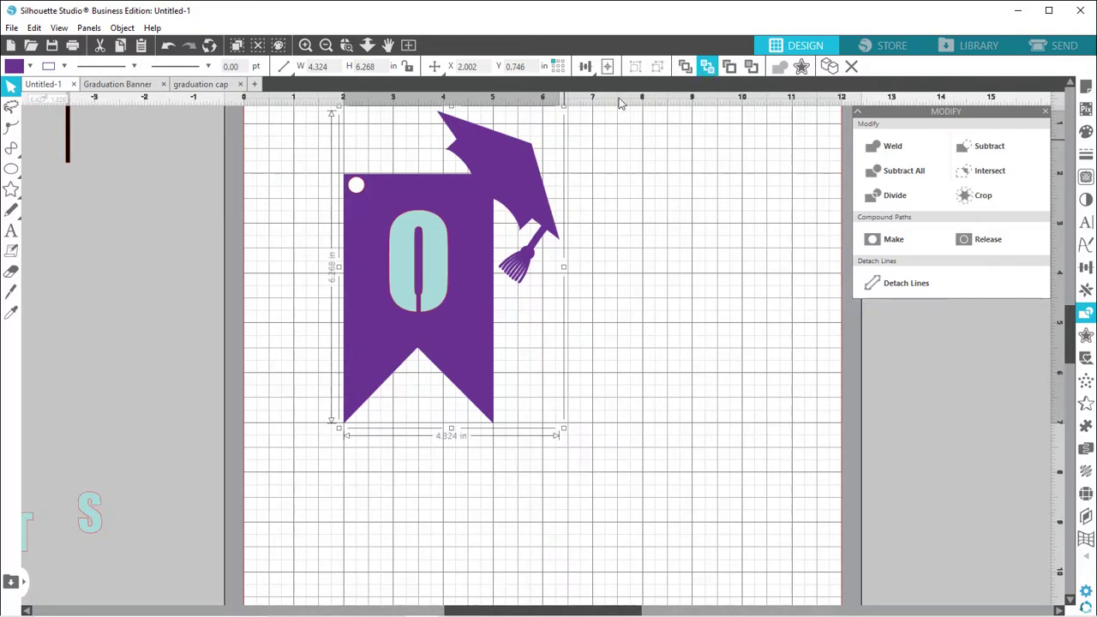
Step: Duplicate the white circle to the right and move the copy to the banner's upper-right corner
left_click(360, 192)
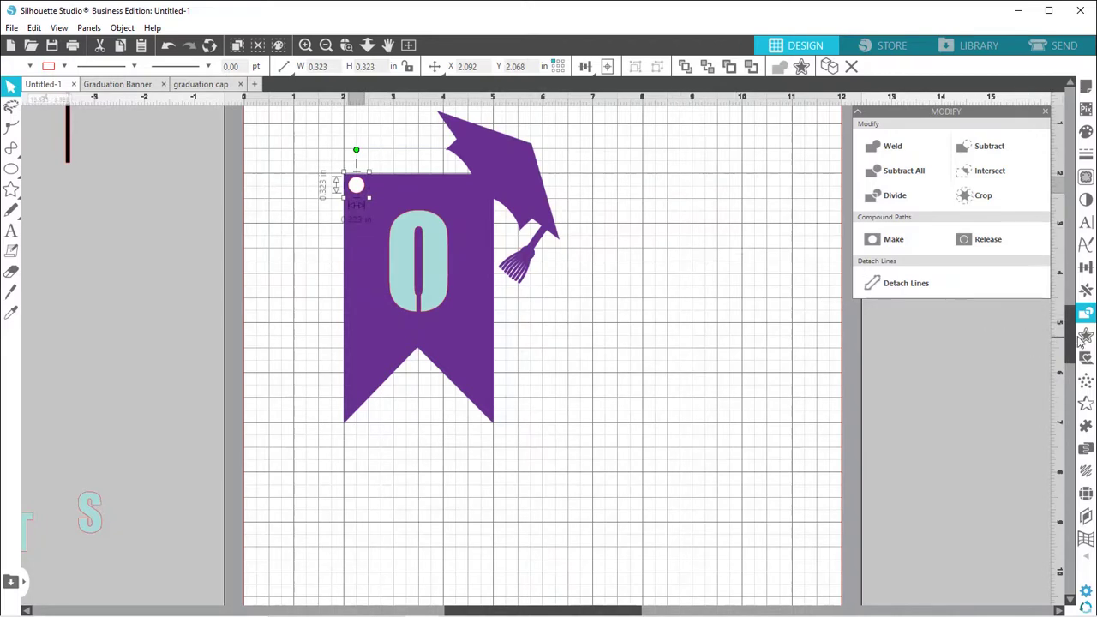
left_click(1085, 290)
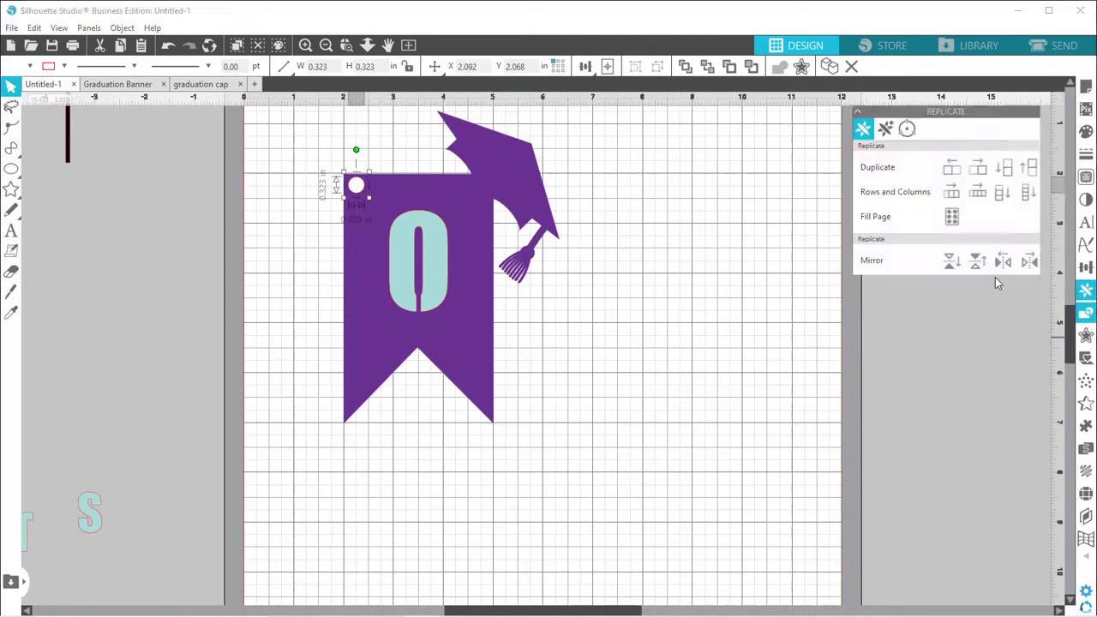
left_click(983, 169)
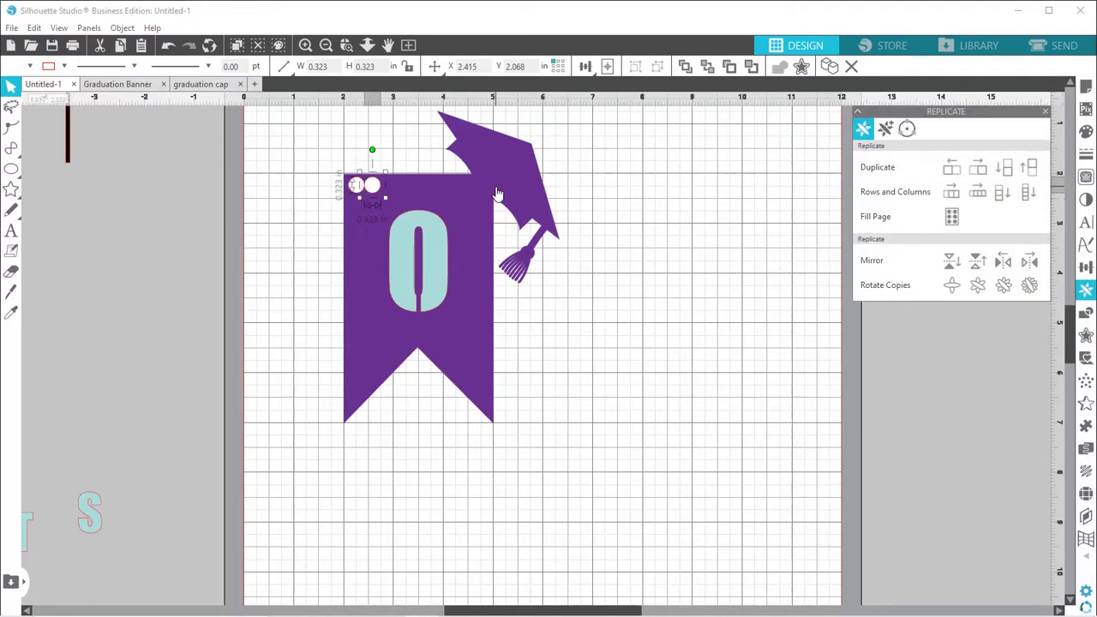
key("Right")
key("Right")
key("Right")
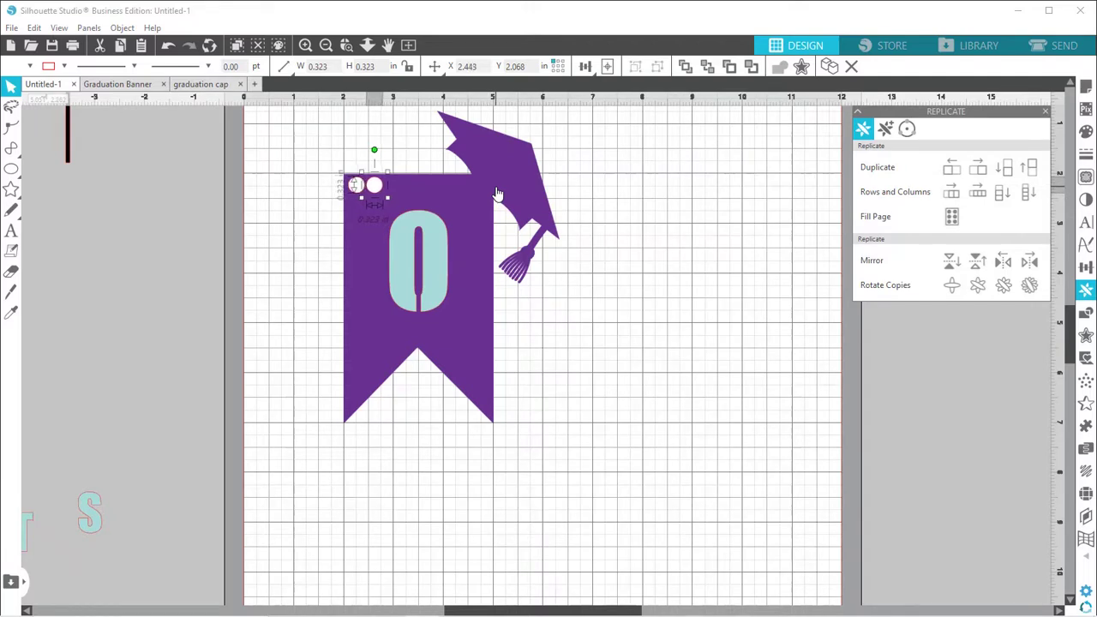
key("Right")
key("Right")
key("Right")
key("Right")
key("Right")
key("Right")
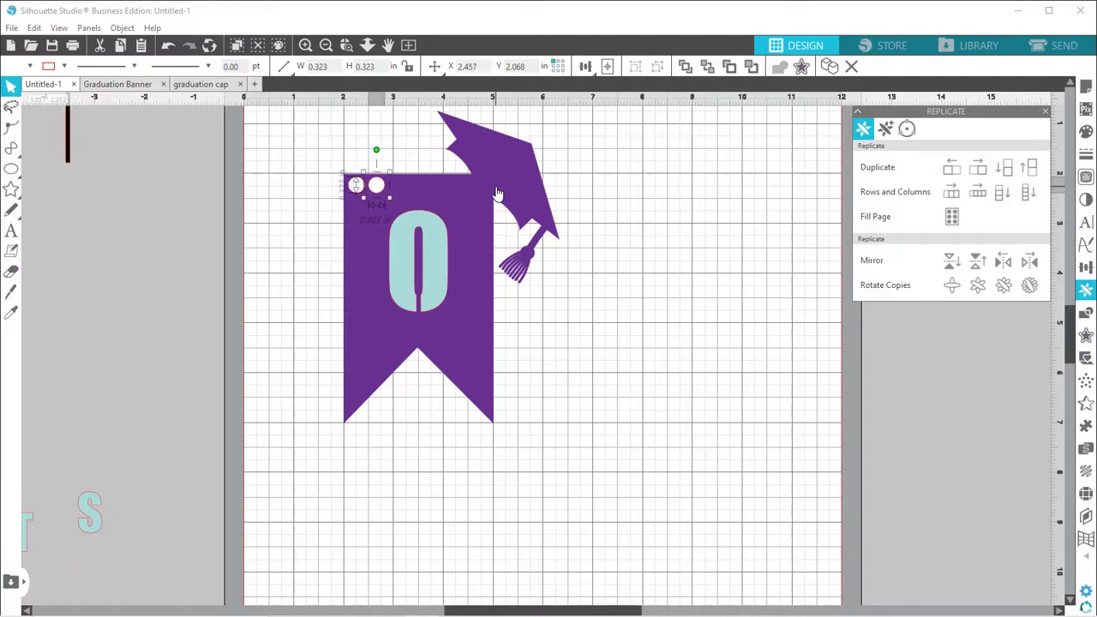
key("Right")
key("Right")
key("Right")
key("Right")
key("Right")
key("Right")
key("Right")
key("Right")
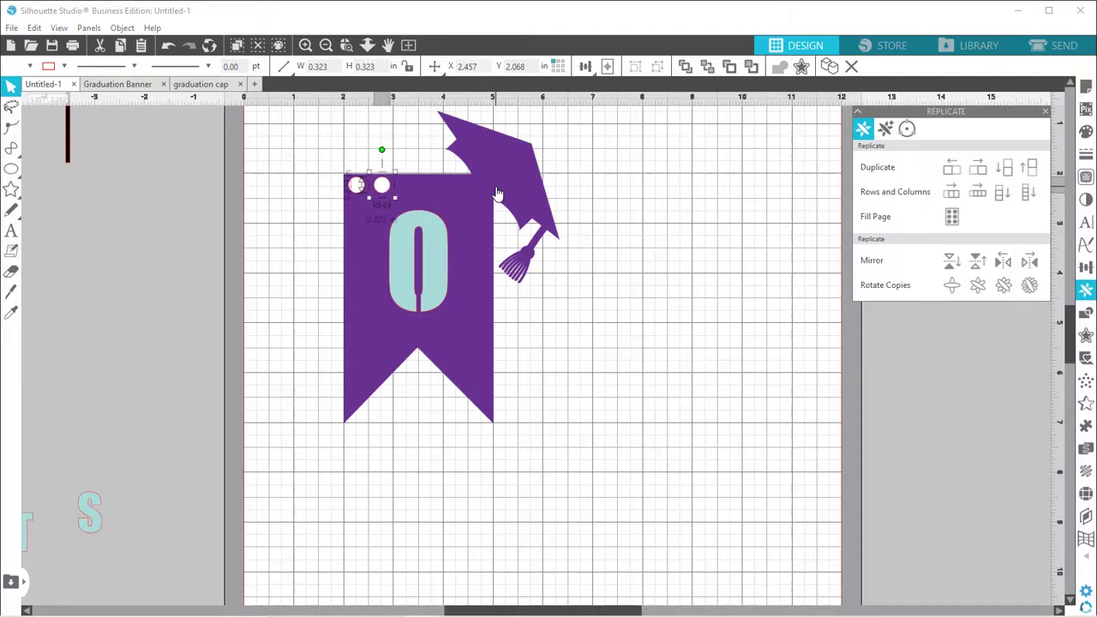
key("Right")
key("Right")
key("Right")
key("Right")
key("Right")
key("Right")
key("Right")
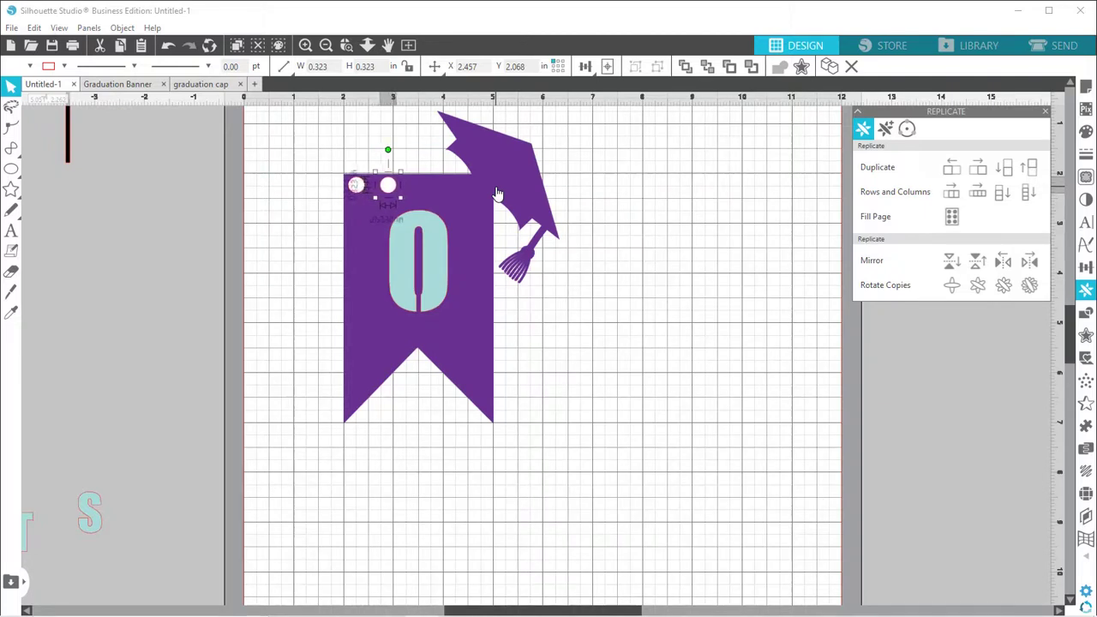
key("Right")
key("Right")
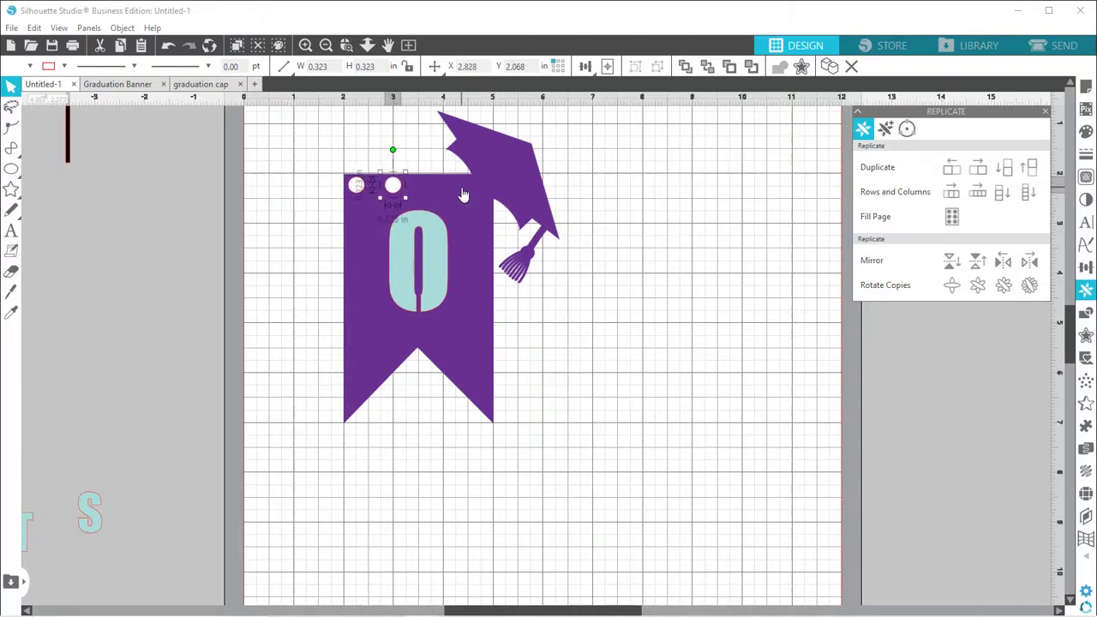
left_click_drag(395, 188, 480, 193)
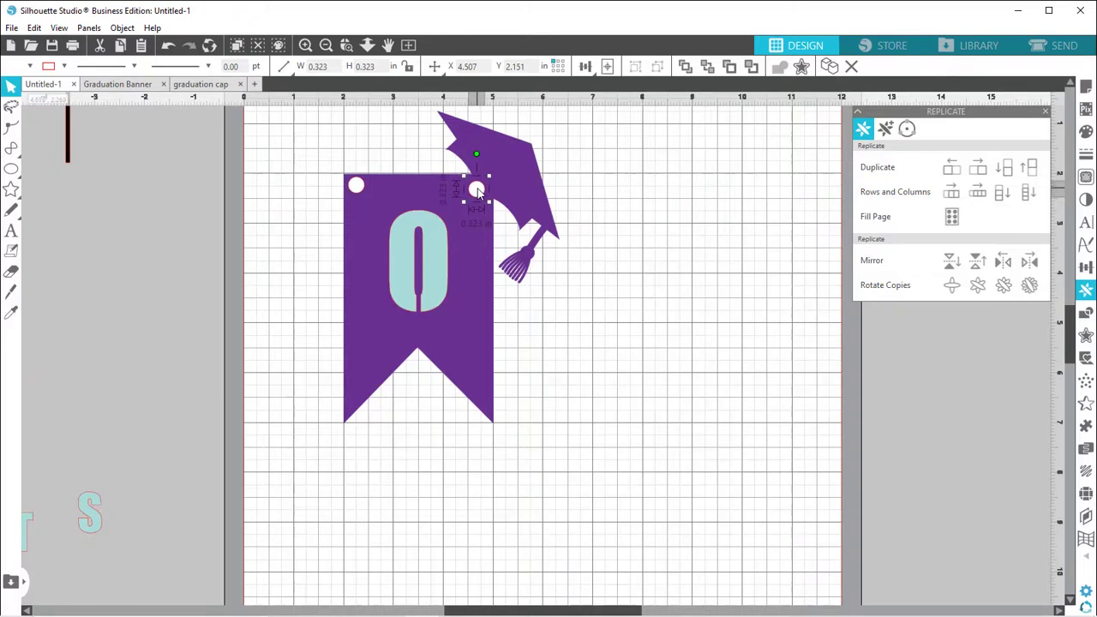
Step: Align the two white circles along their bottom edges
left_click(359, 190, "shift")
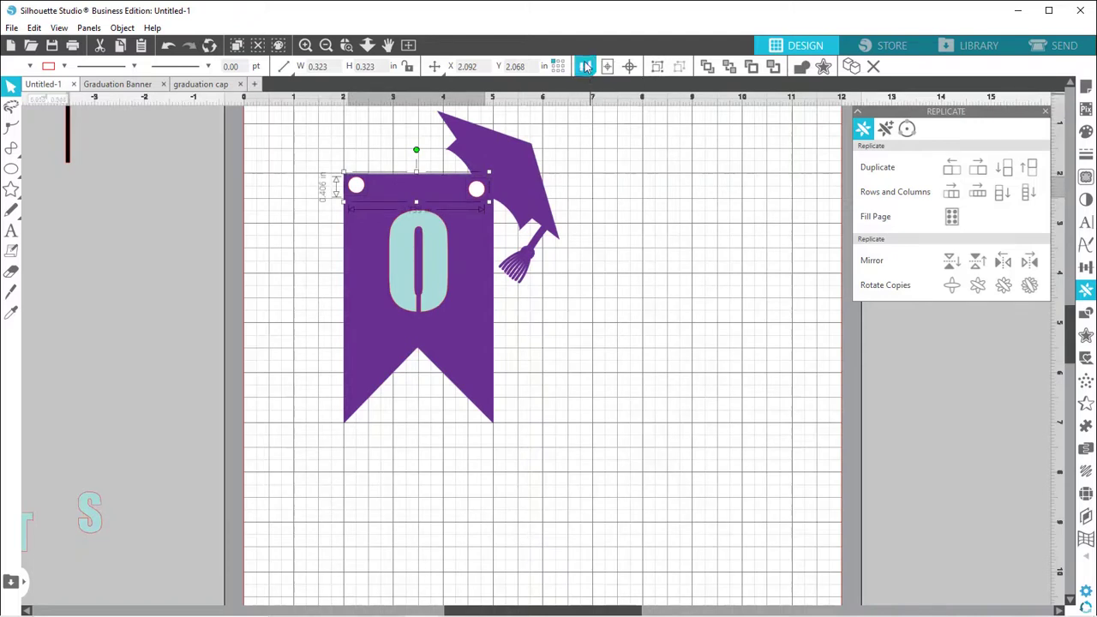
mouse_move(585, 66)
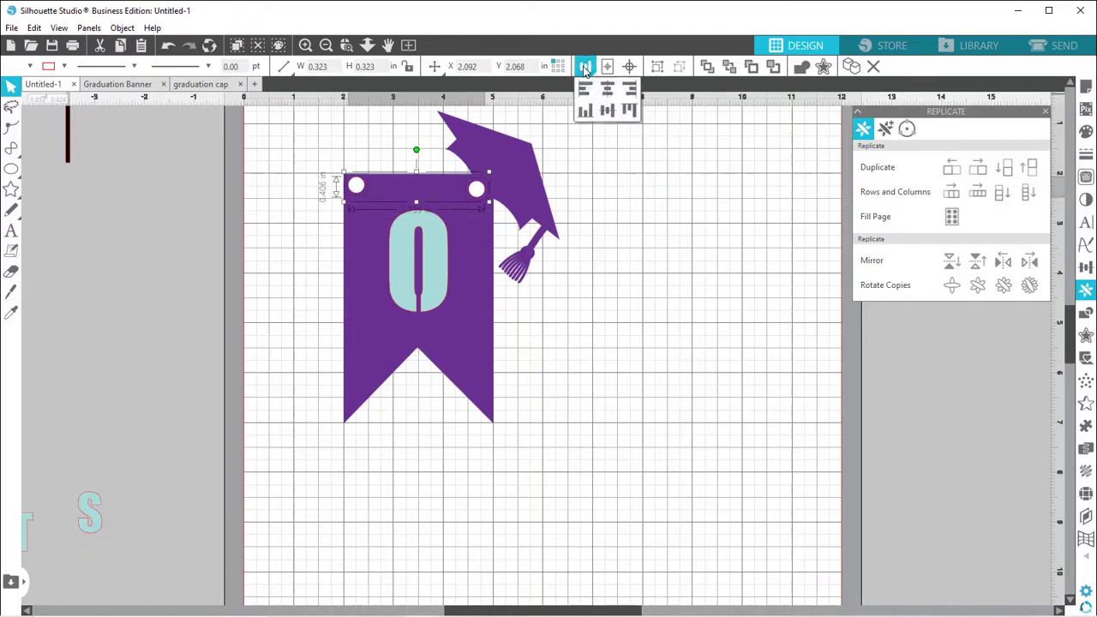
left_click(586, 112)
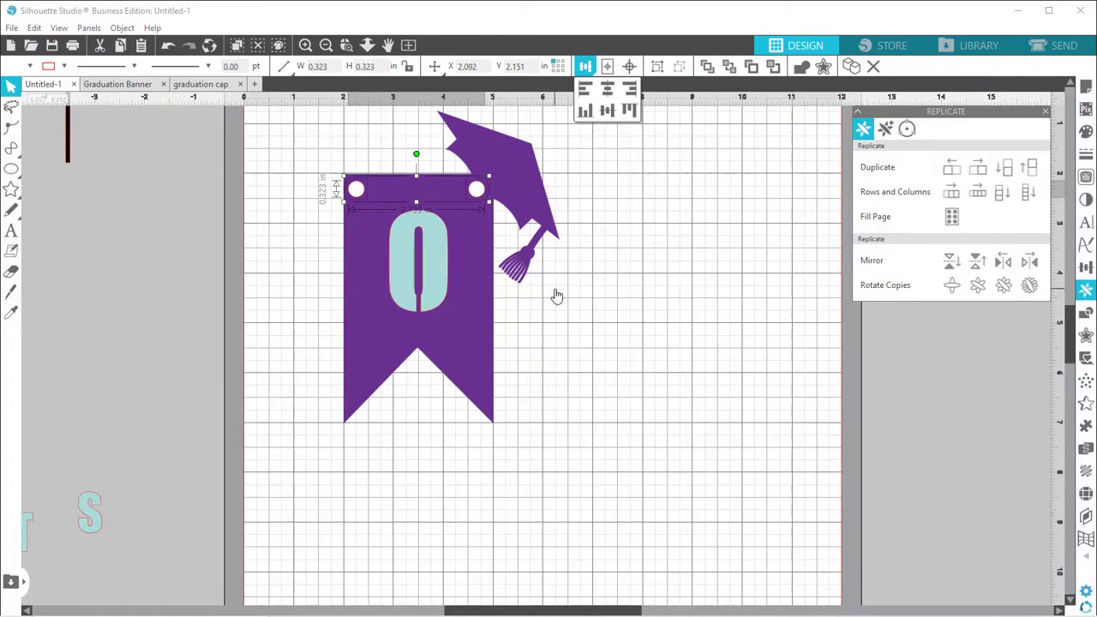
left_click(510, 238)
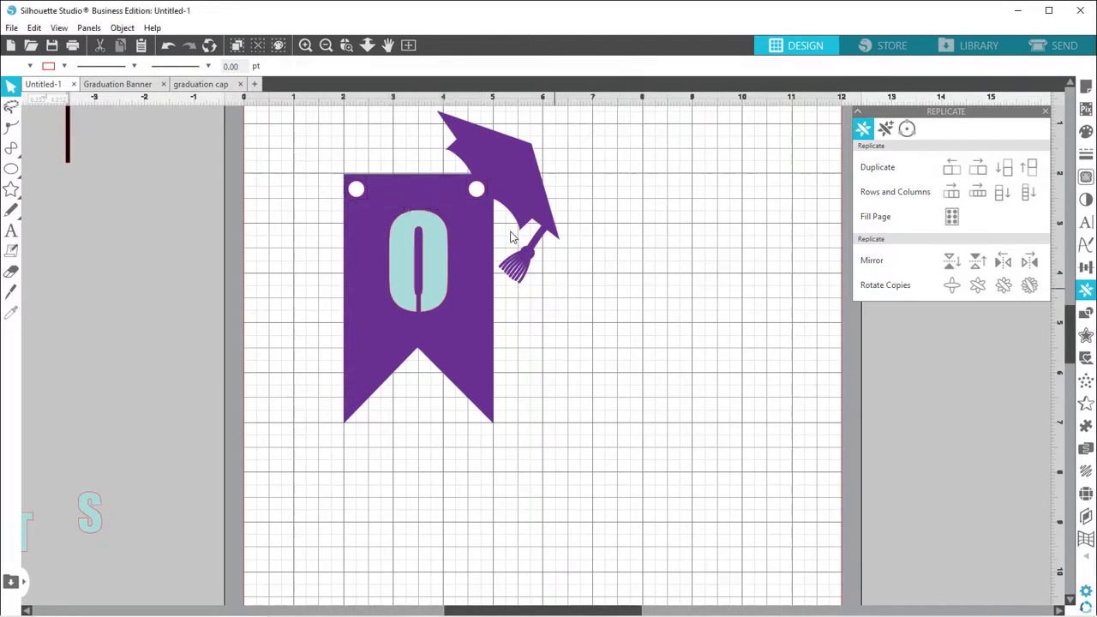
Step: Subtract the two white circles from the purple cap banner to cut the hanging holes
left_click(356, 191)
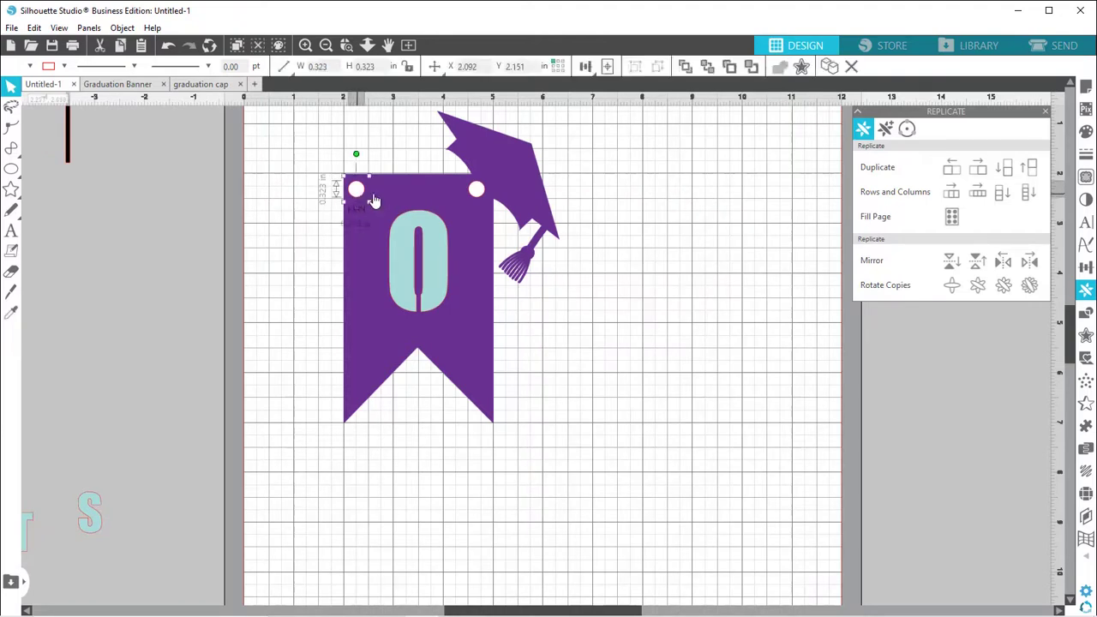
left_click(477, 194, "shift")
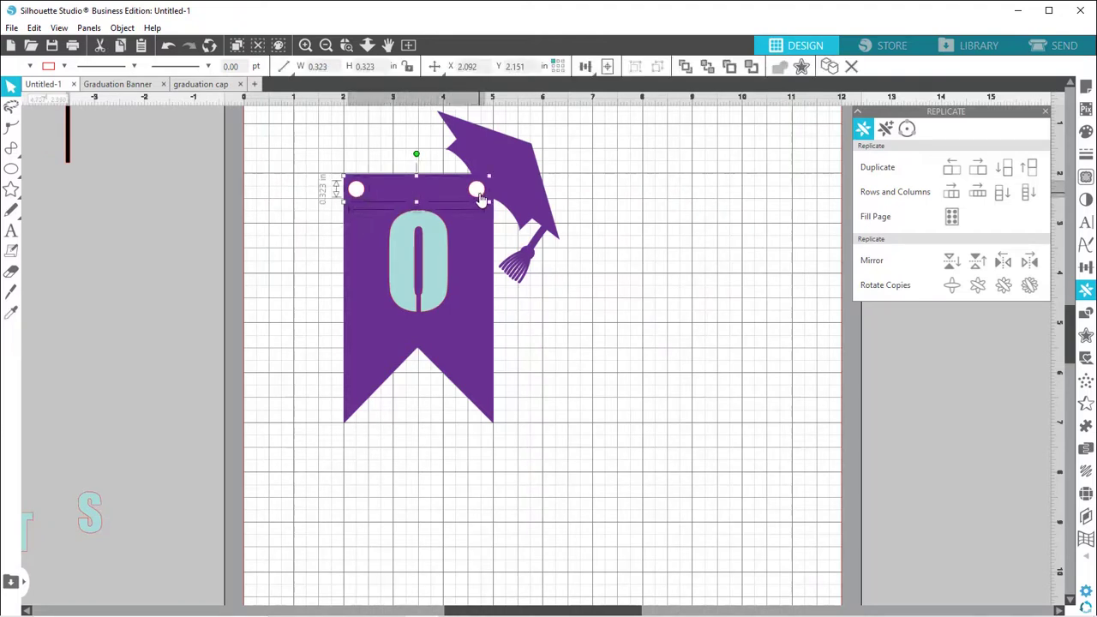
left_click(473, 257)
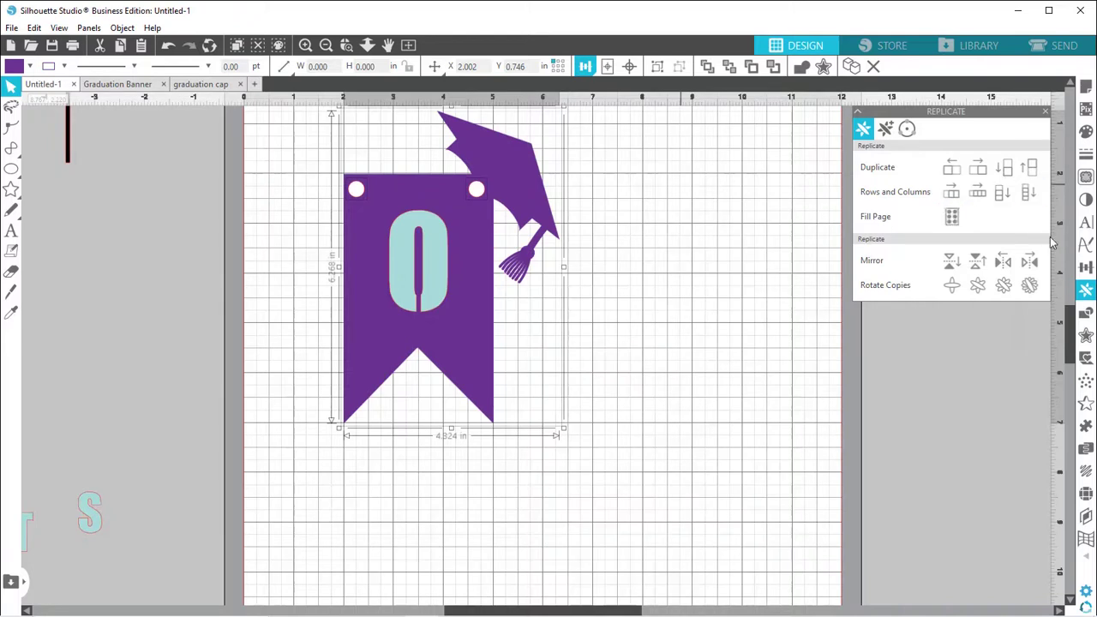
left_click(1088, 318)
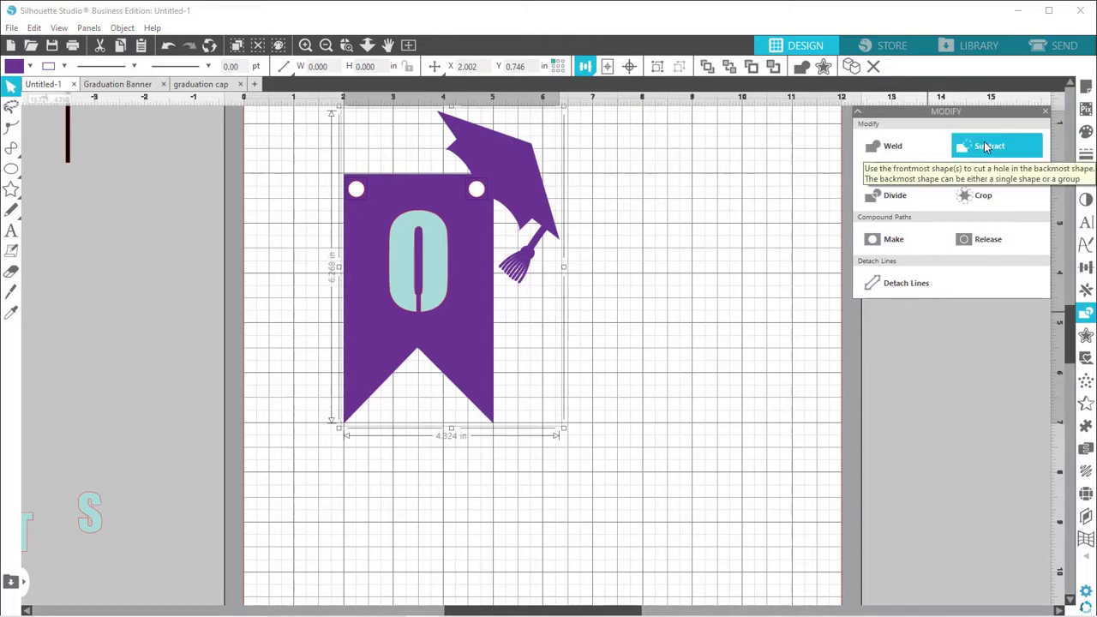
left_click(985, 147)
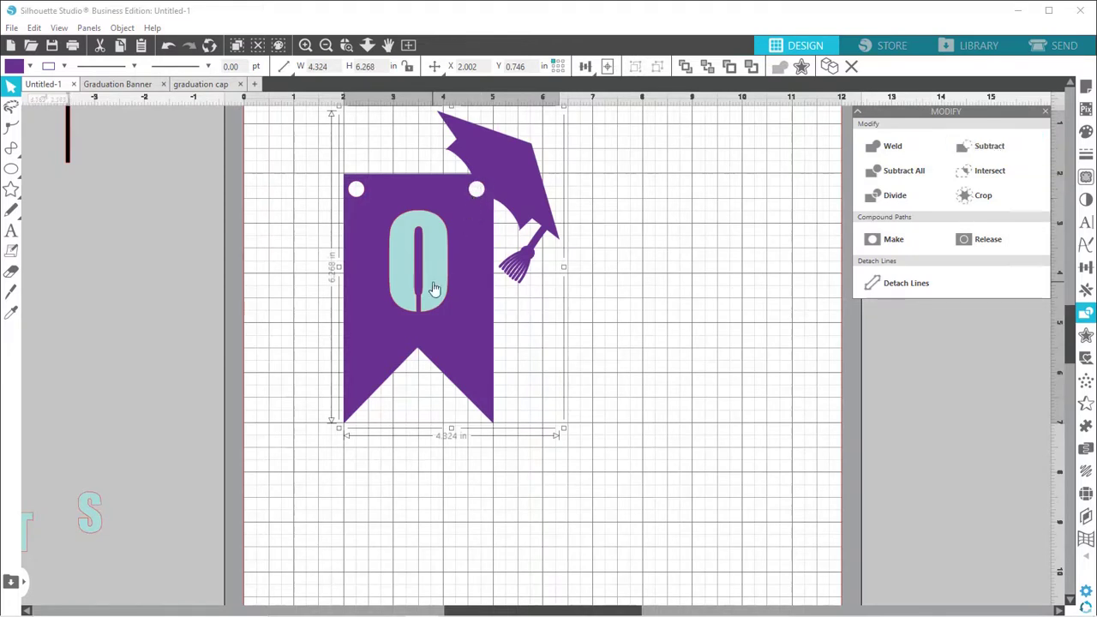
left_click(686, 354)
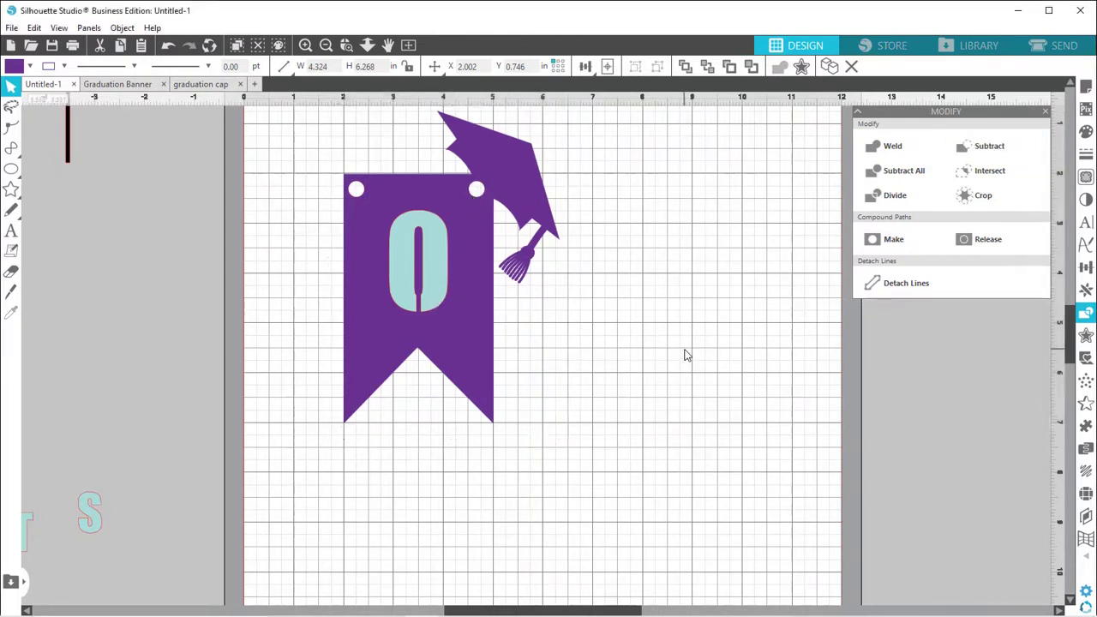
Step: Duplicate the purple cap banner with its hanging holes to the right
left_click(461, 317)
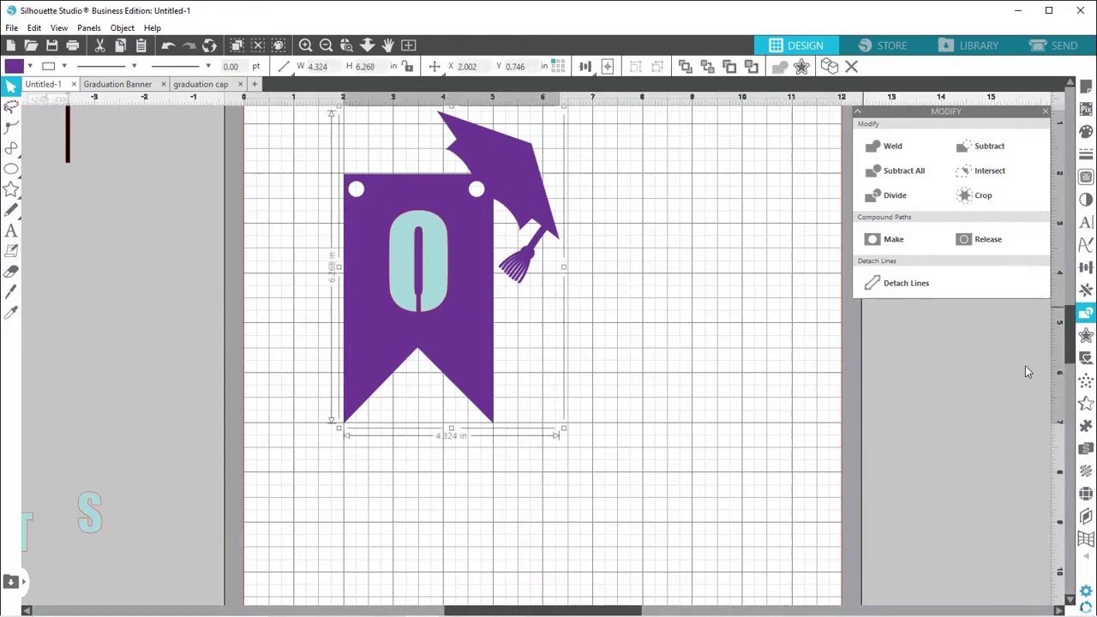
left_click(1085, 291)
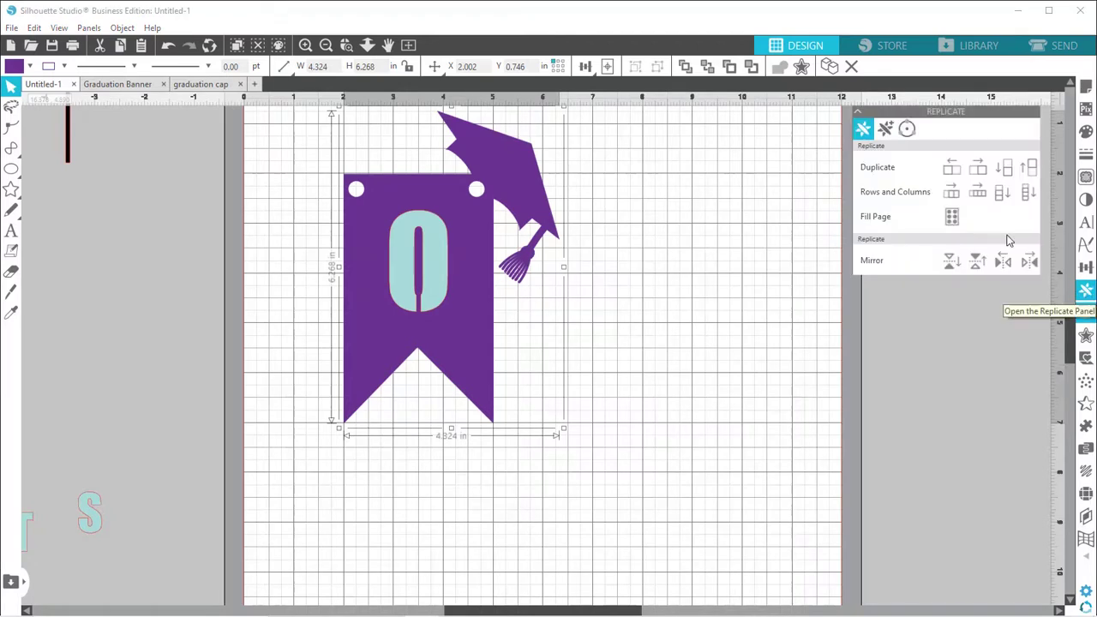
left_click(978, 168)
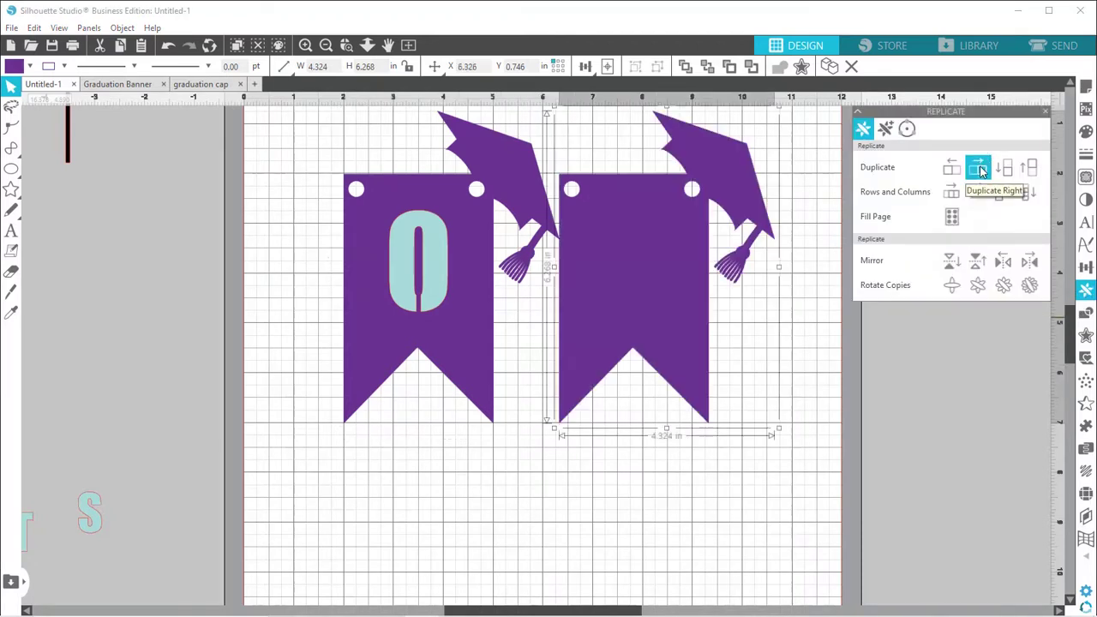
left_click(169, 461)
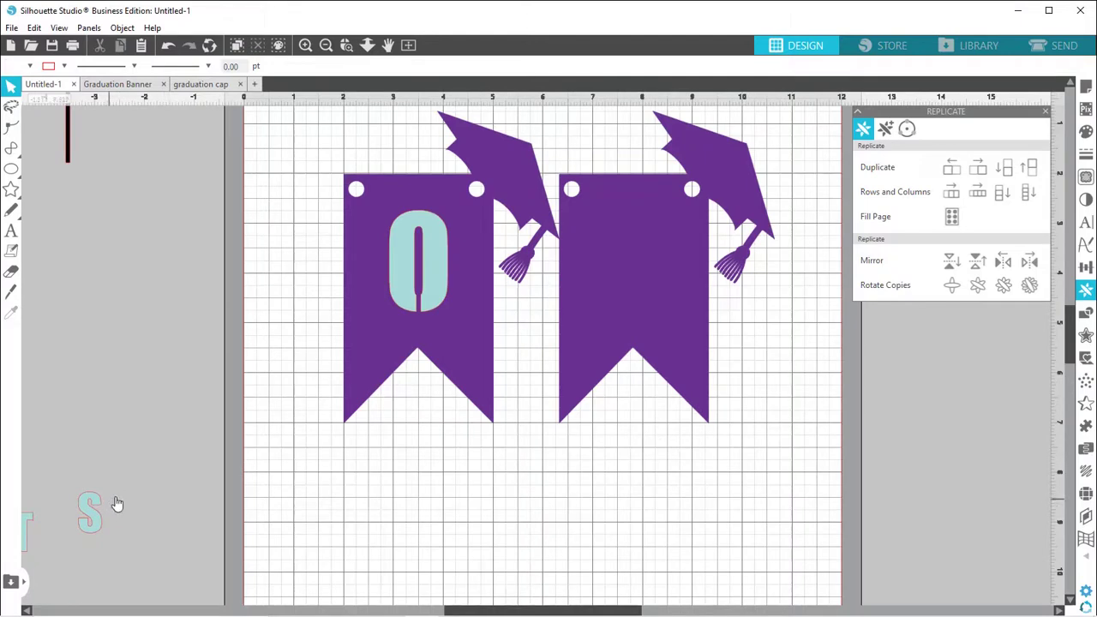
Step: Move the letter A clear of the R to the open area above the S, and select the O on the banner
scroll(120, 485, "down", 1)
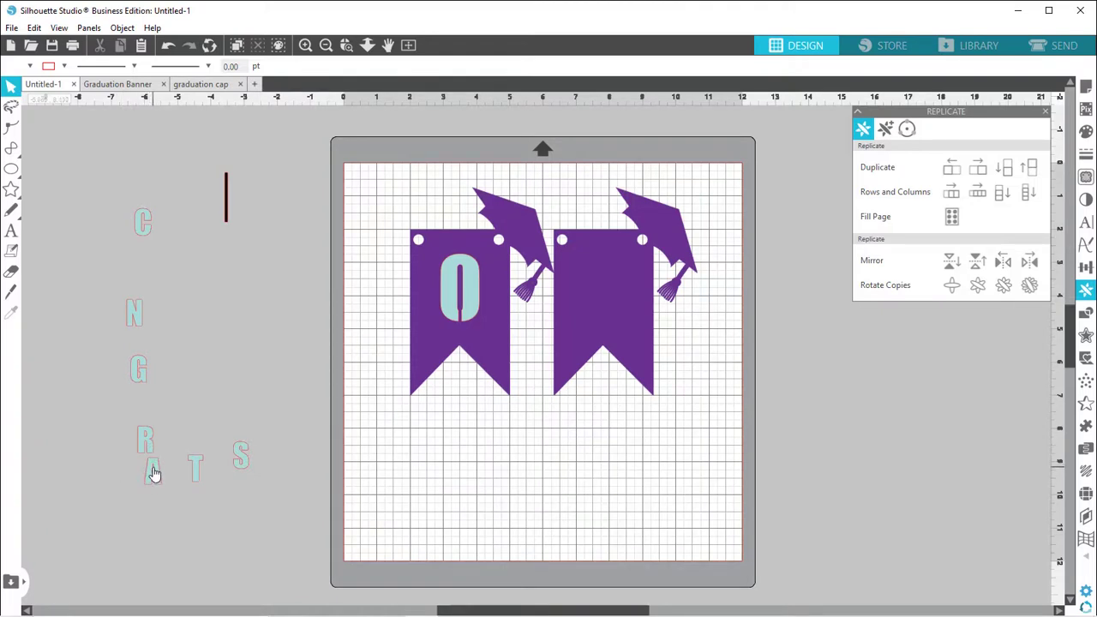
left_click_drag(152, 472, 257, 403)
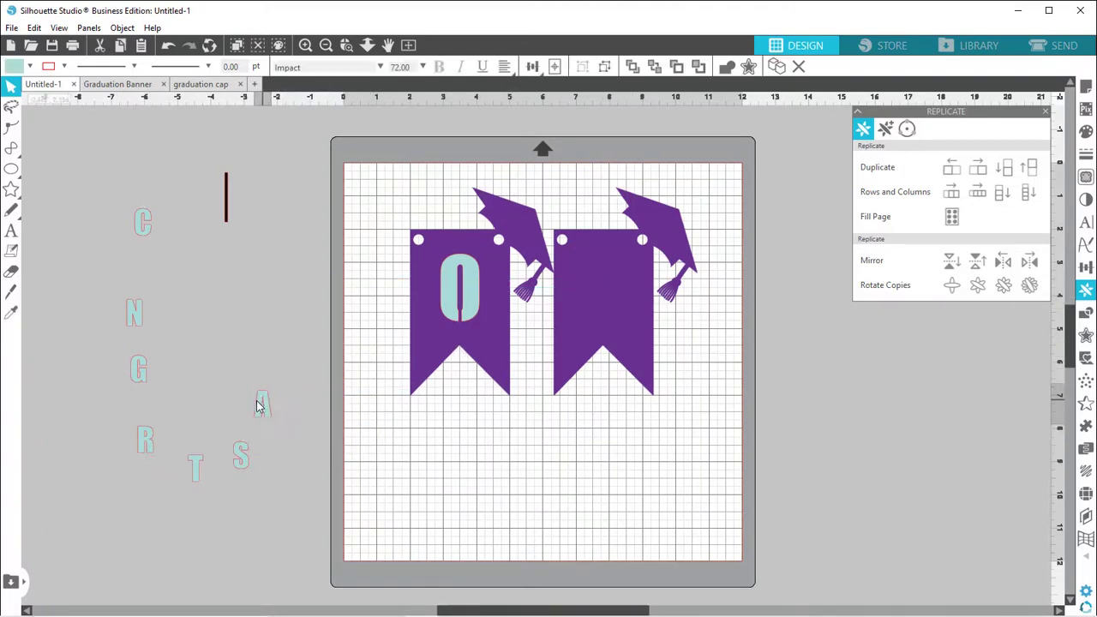
left_click(477, 315)
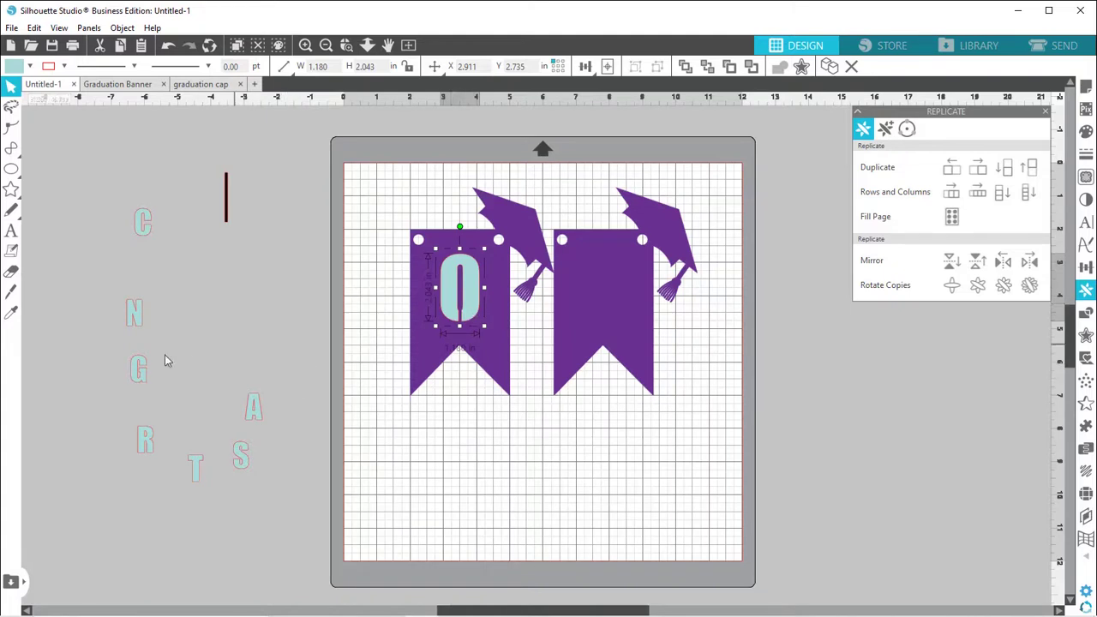
Step: Enlarge the letter G to 183.60 pt beside the page and set the remaining loose letters C, N, R, A, T and S to 183.6 pt
left_click_drag(139, 383, 242, 314)
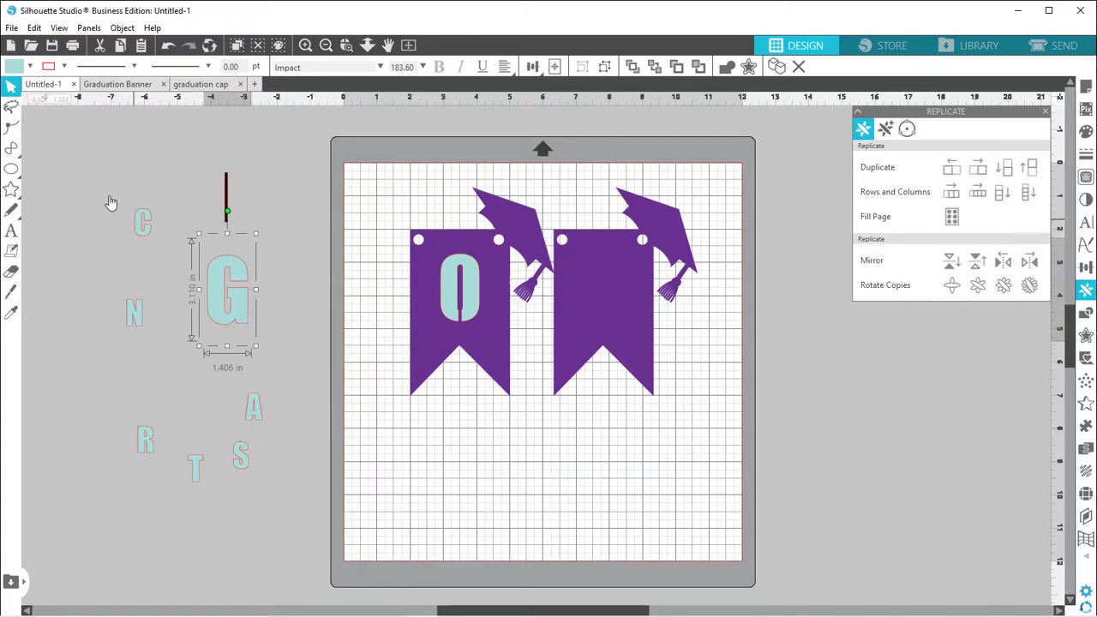
left_click_drag(102, 188, 267, 498)
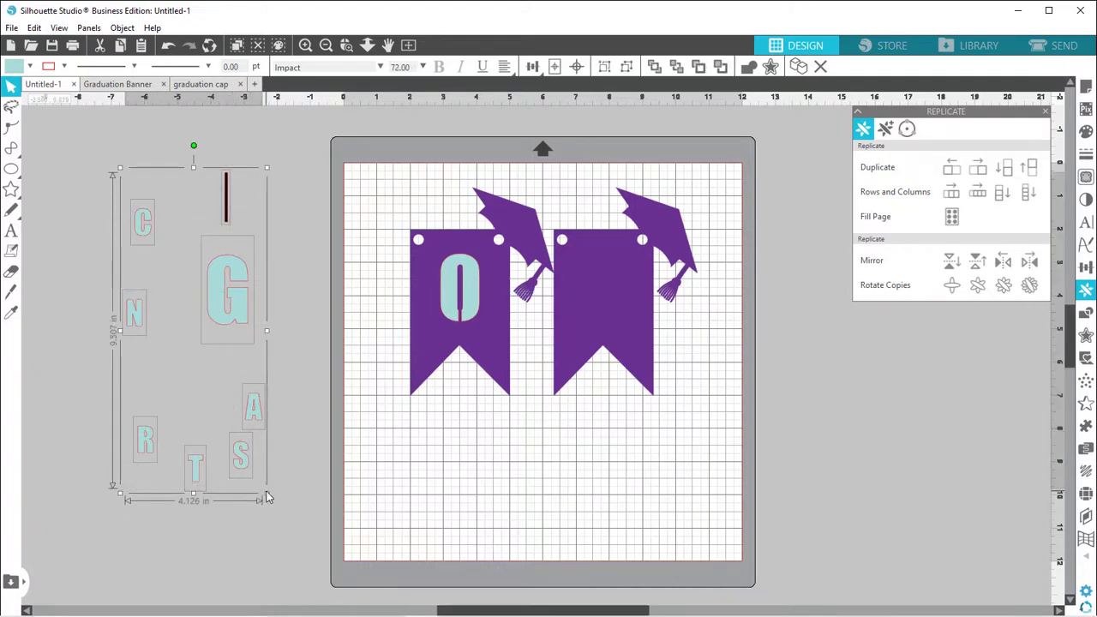
left_click(227, 208, "shift")
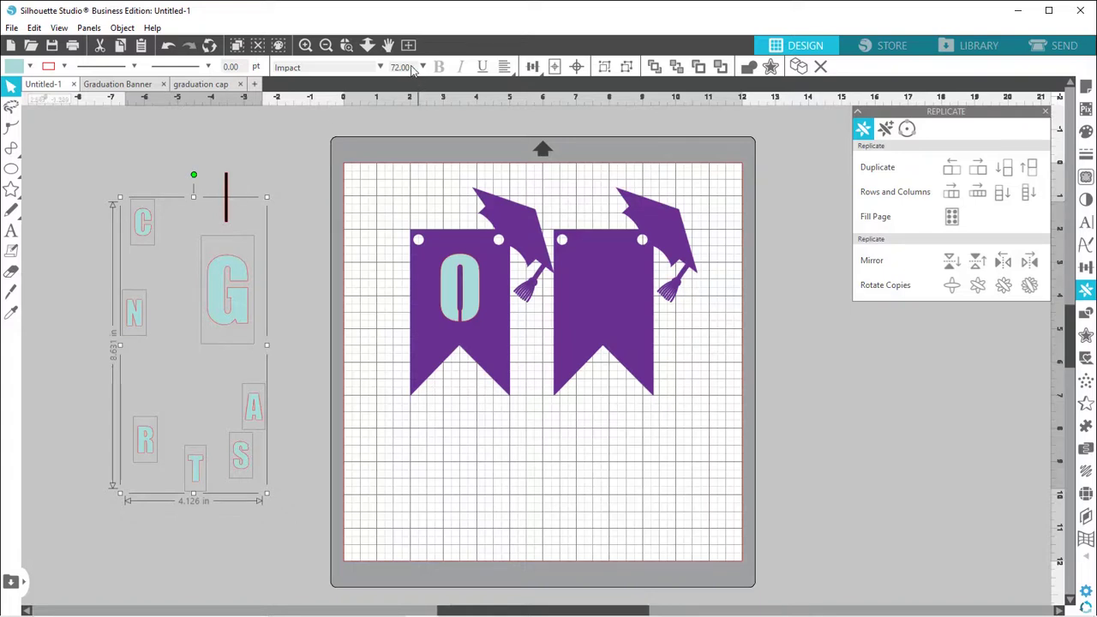
left_click_drag(411, 66, 388, 67)
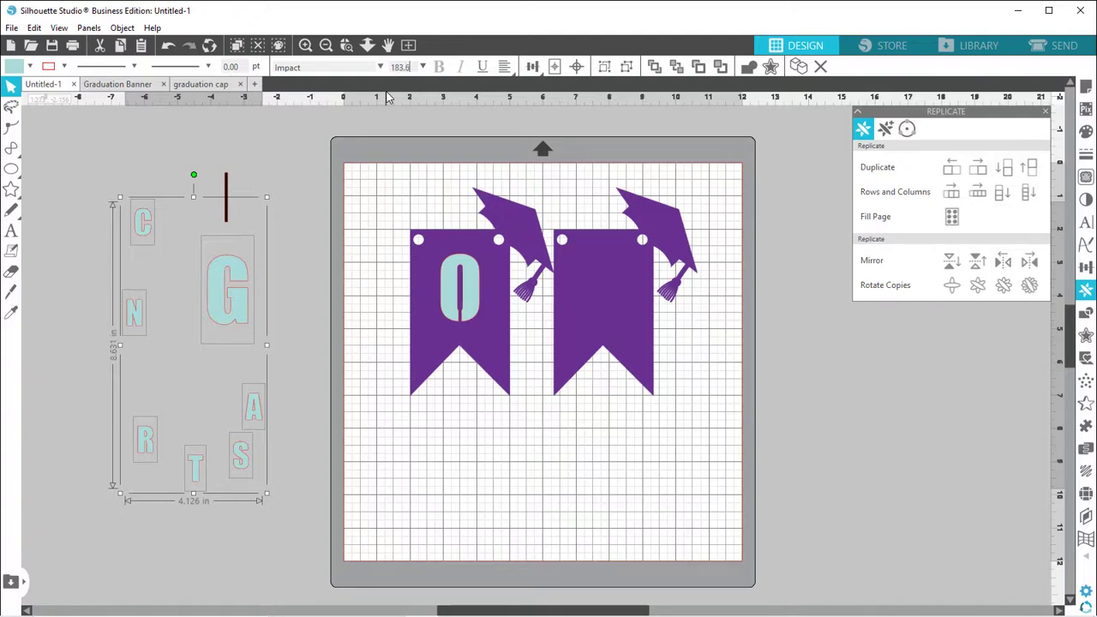
key("Return")
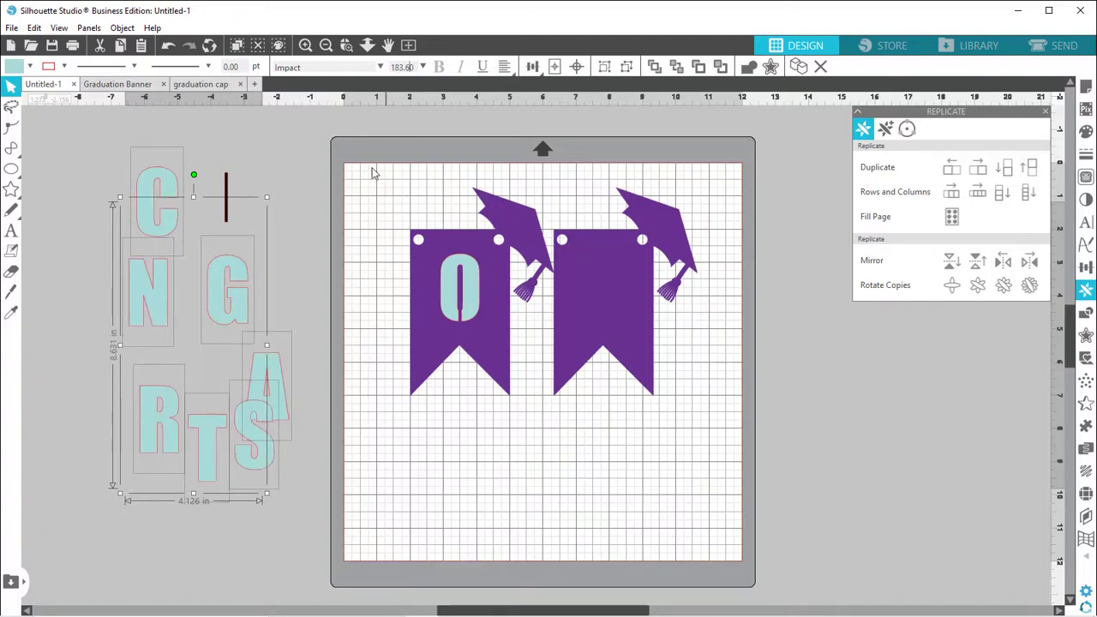
left_click(292, 273)
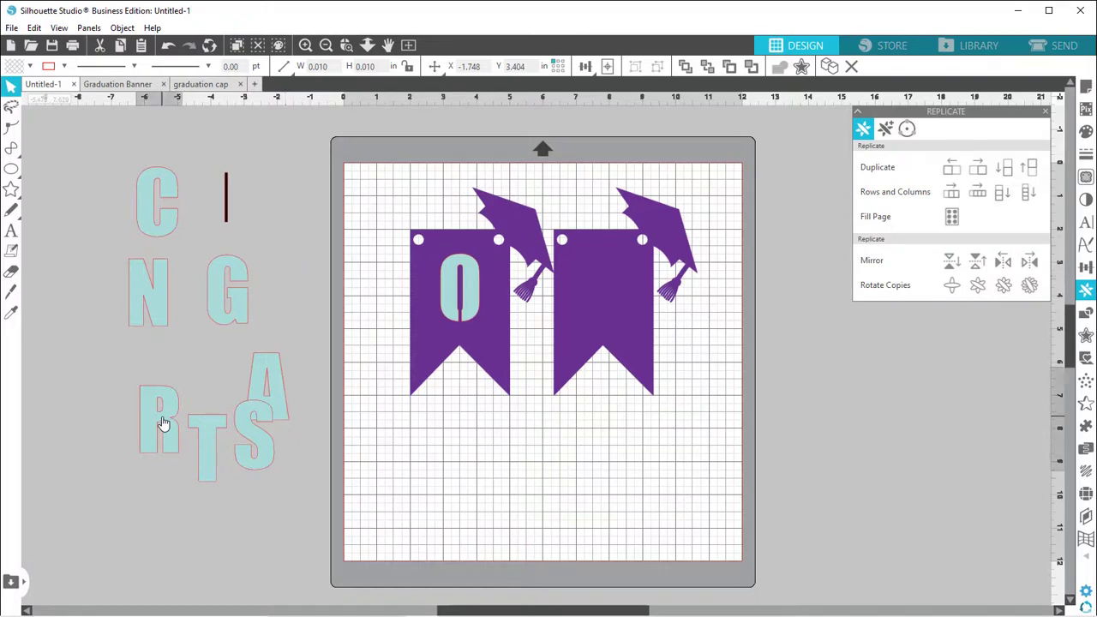
Step: Move the letter R onto the empty cap banner beside the O and bring it to the front
left_click_drag(163, 423, 608, 297)
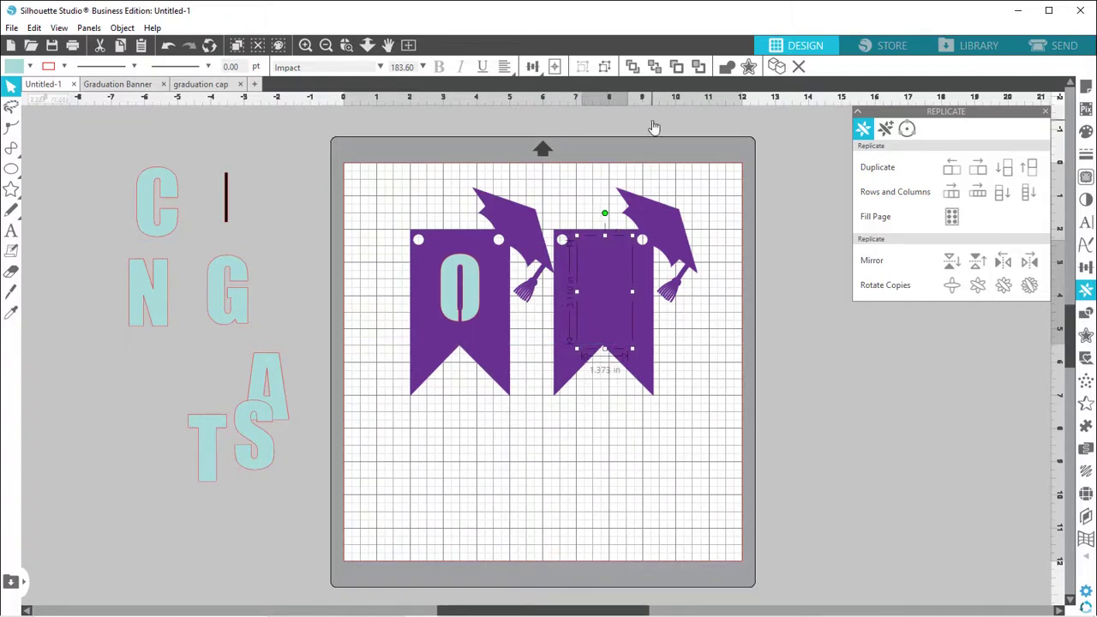
left_click(633, 70)
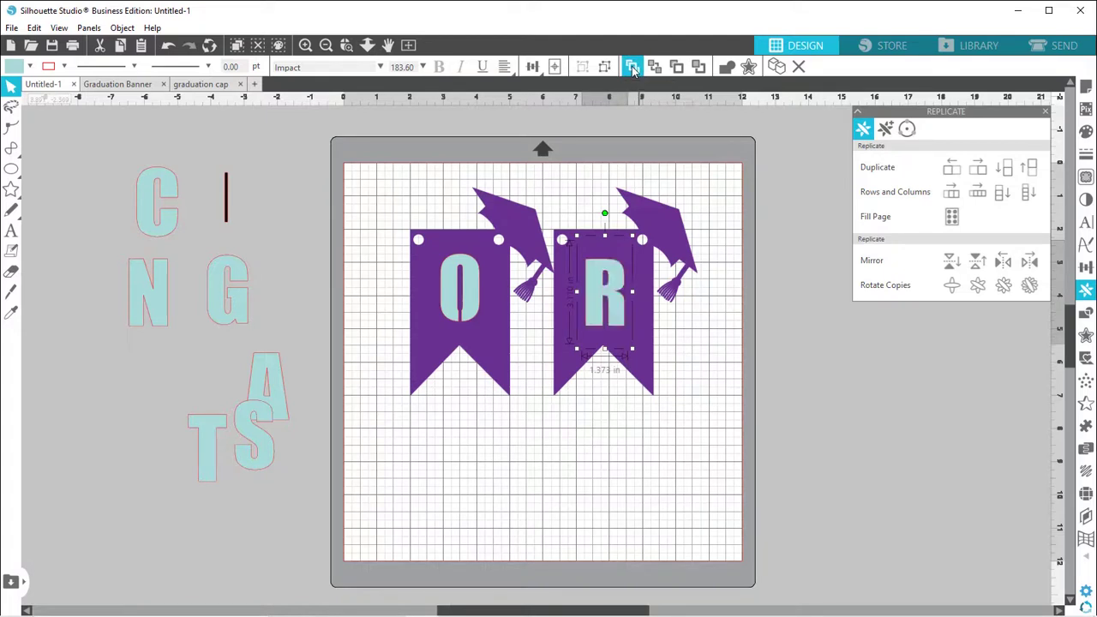
left_click(661, 232)
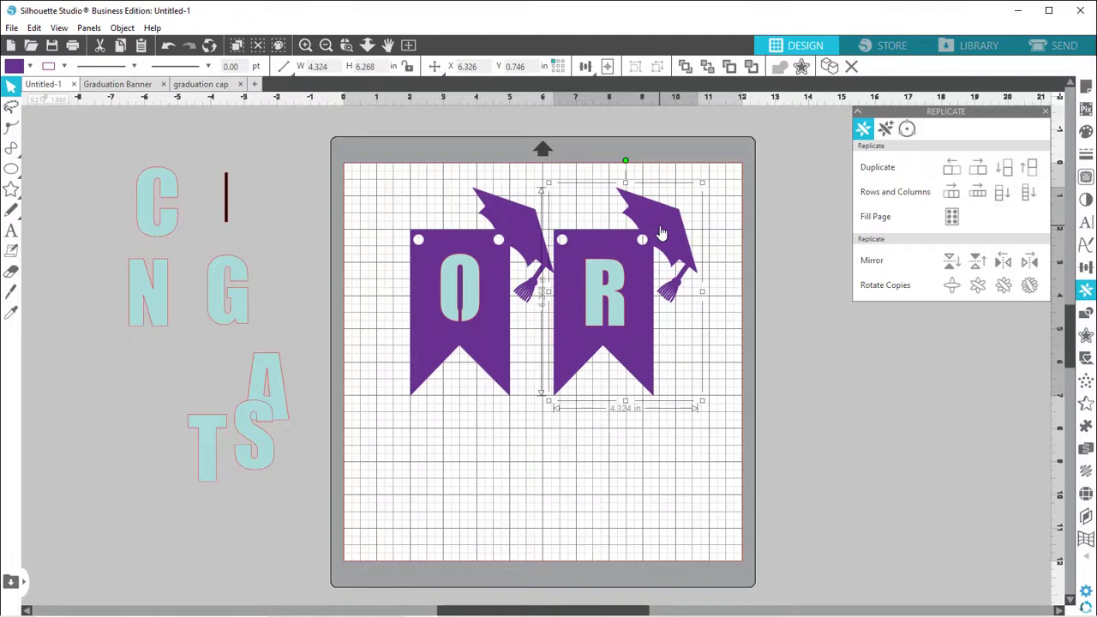
left_click(606, 294)
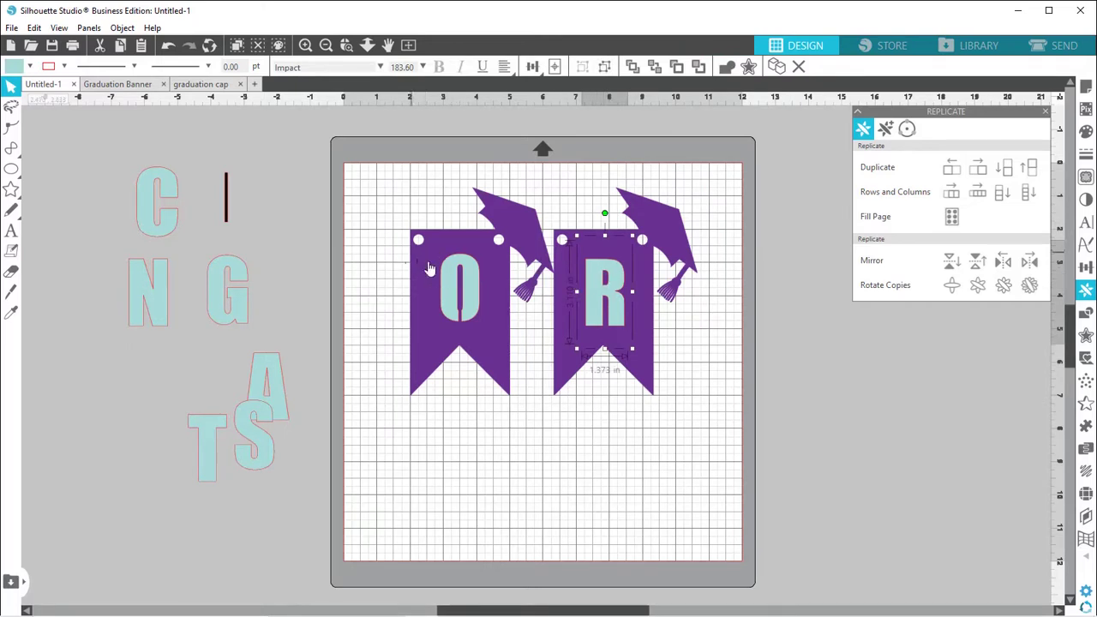
left_click(465, 303)
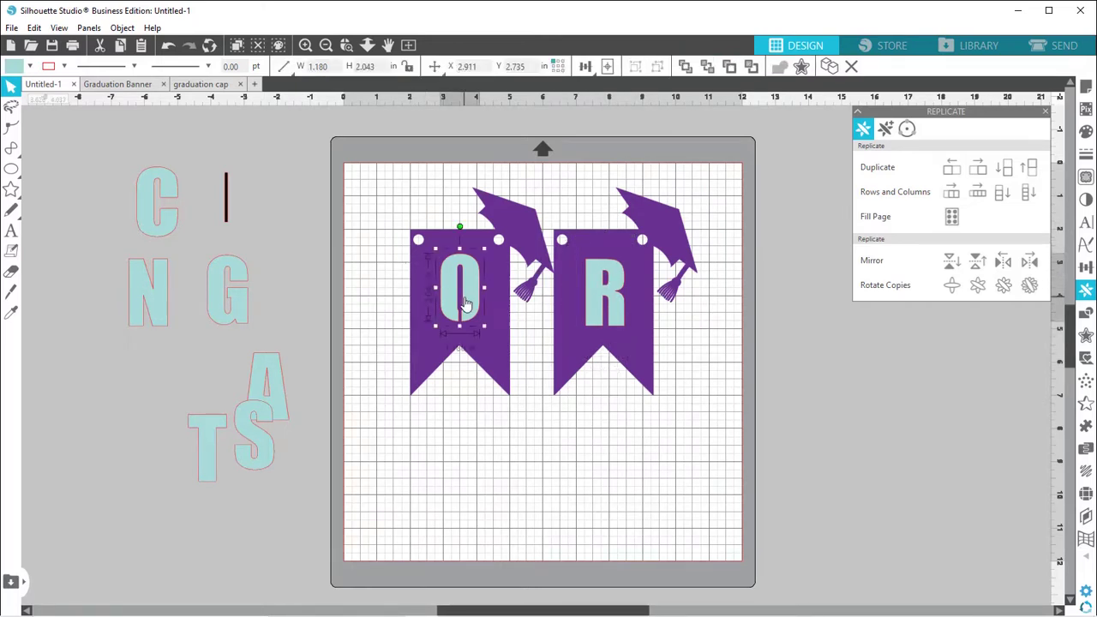
Step: Duplicate the O's cap banner to the left, and place the letter G on the copy with the banner sent to the back
left_click(417, 309)
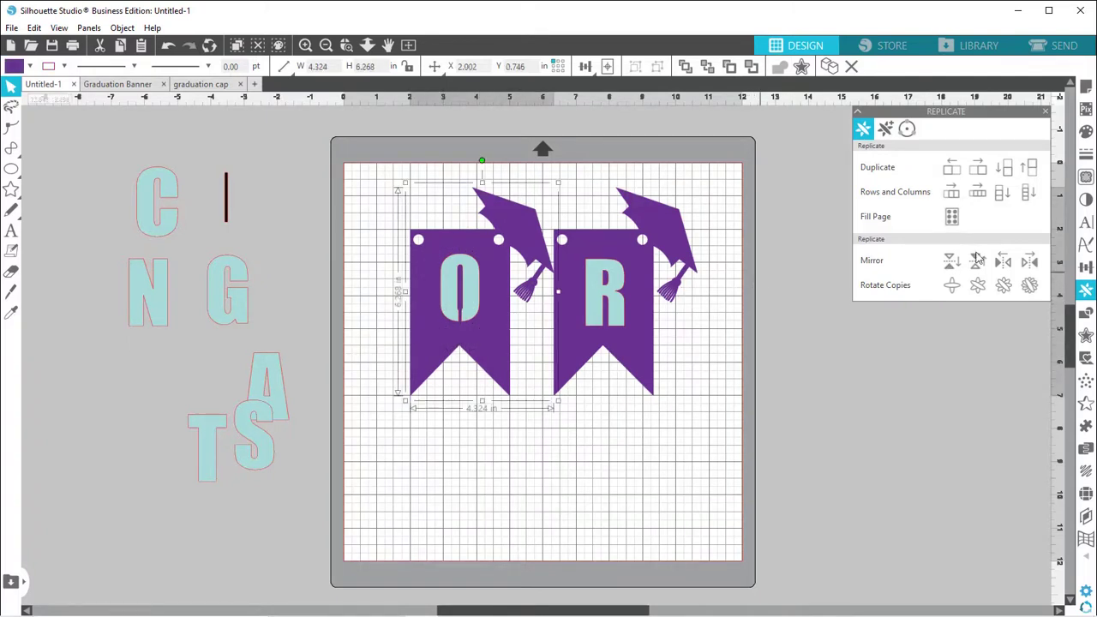
left_click(952, 169)
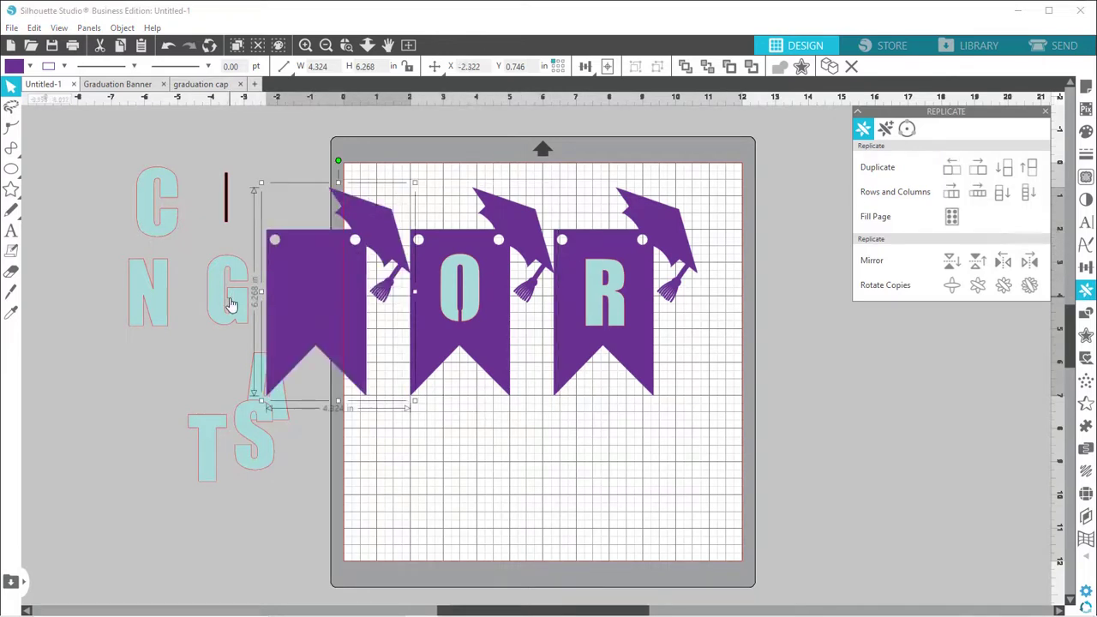
left_click_drag(230, 301, 318, 306)
key("Escape")
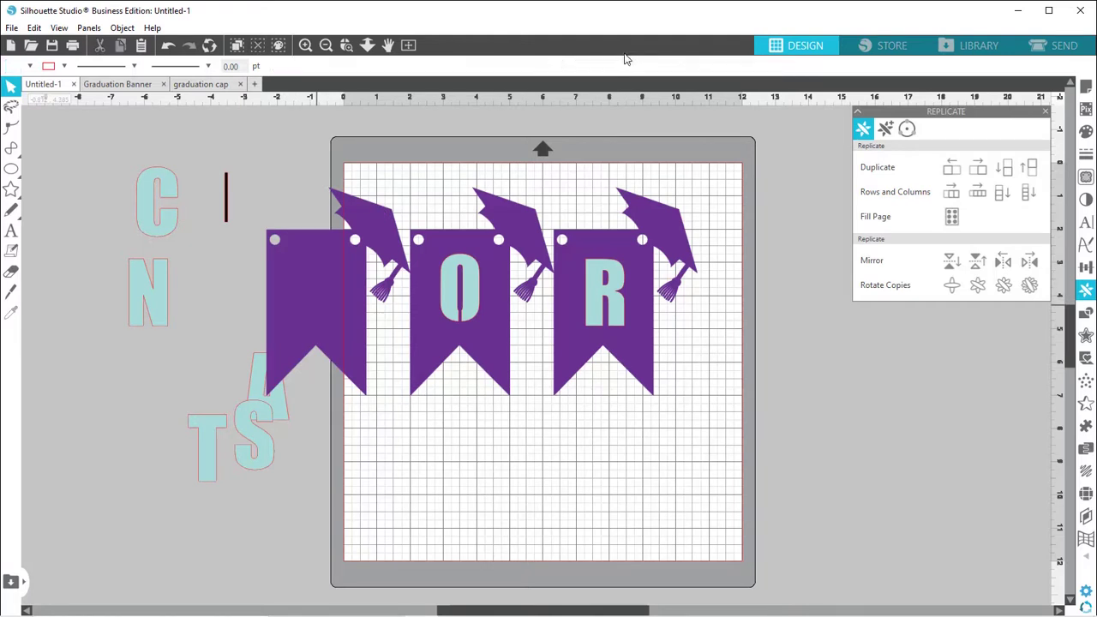
left_click(327, 305)
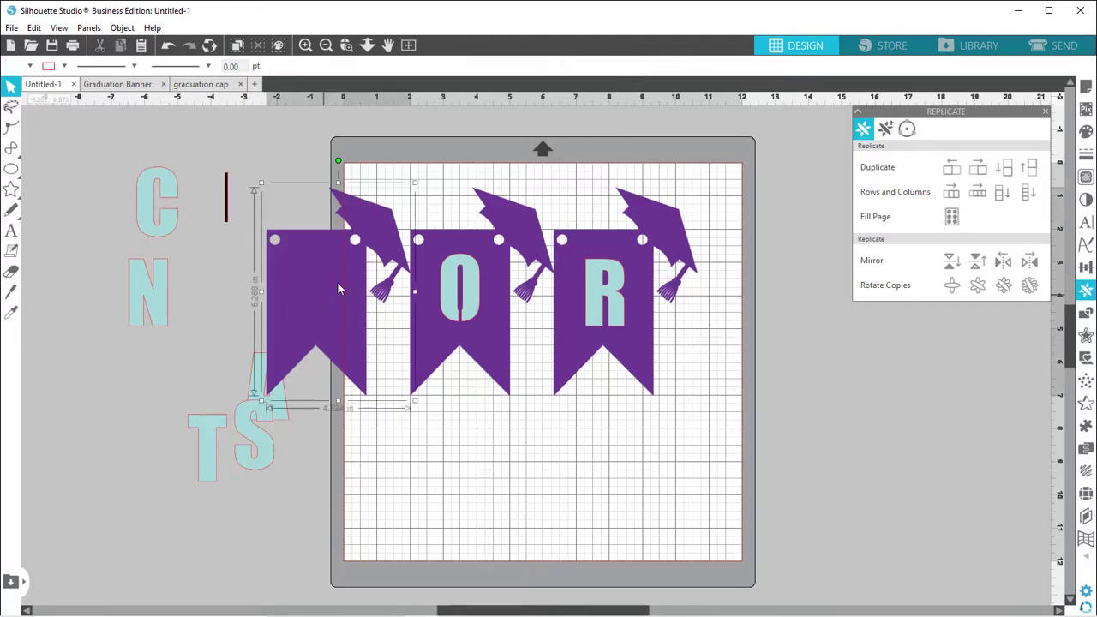
left_click(706, 67)
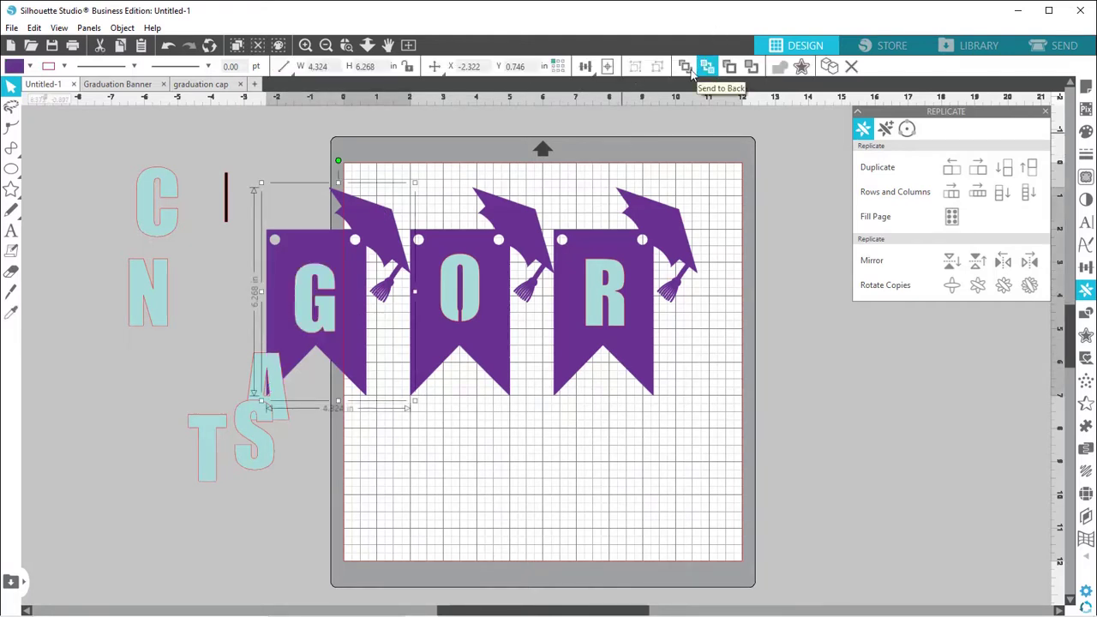
Step: Align the letters G, O and R on the cap banners by their horizontal middle line
left_click(323, 317)
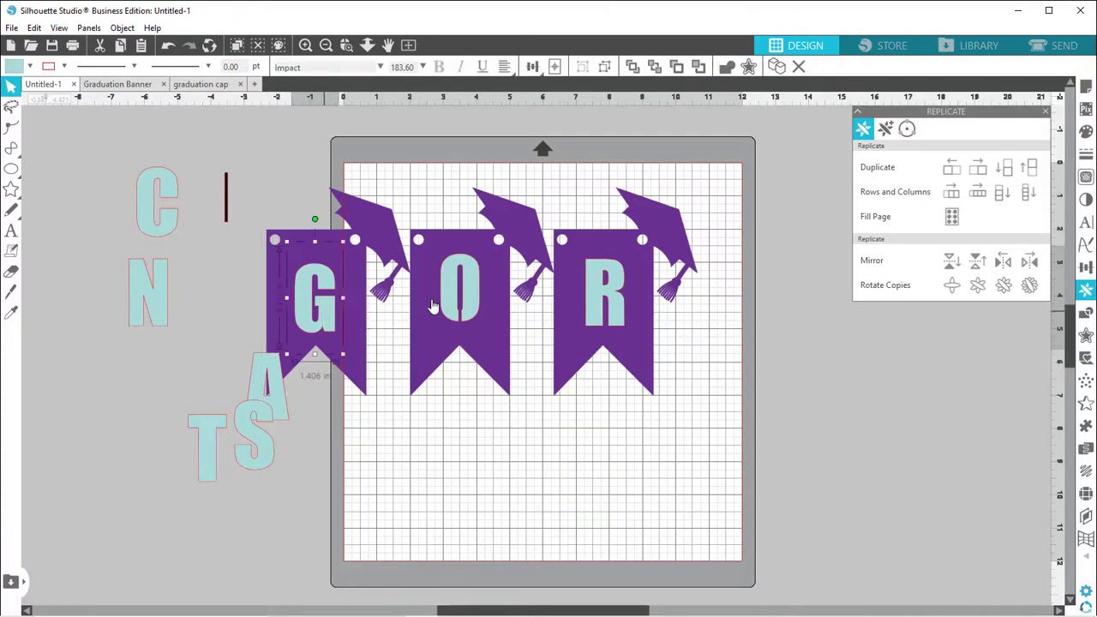
left_click(469, 297, "shift")
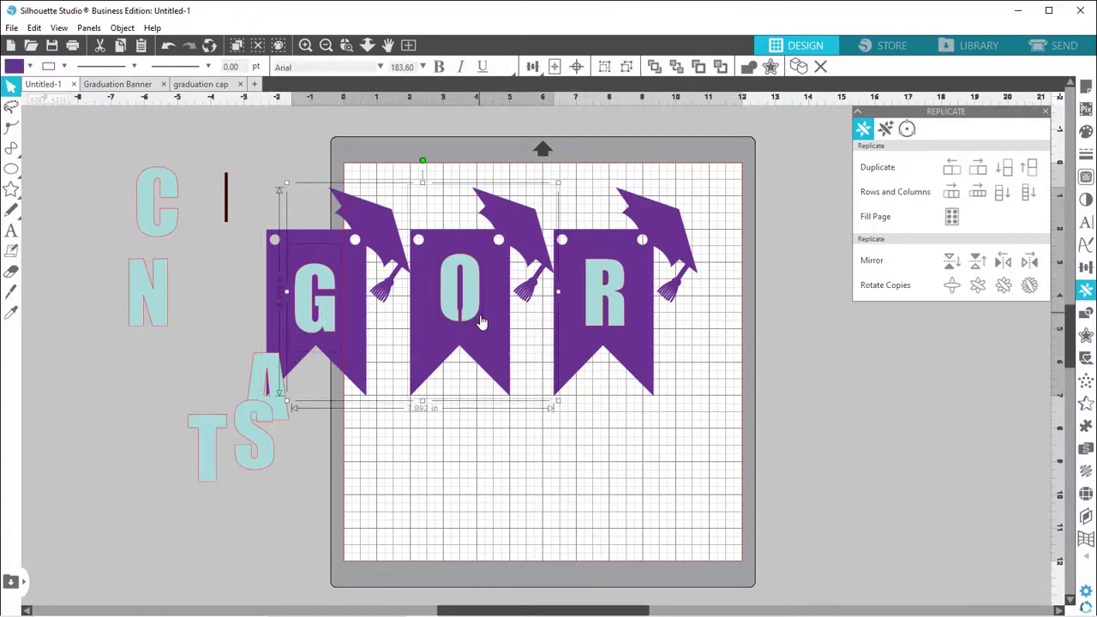
left_click(490, 334, "shift")
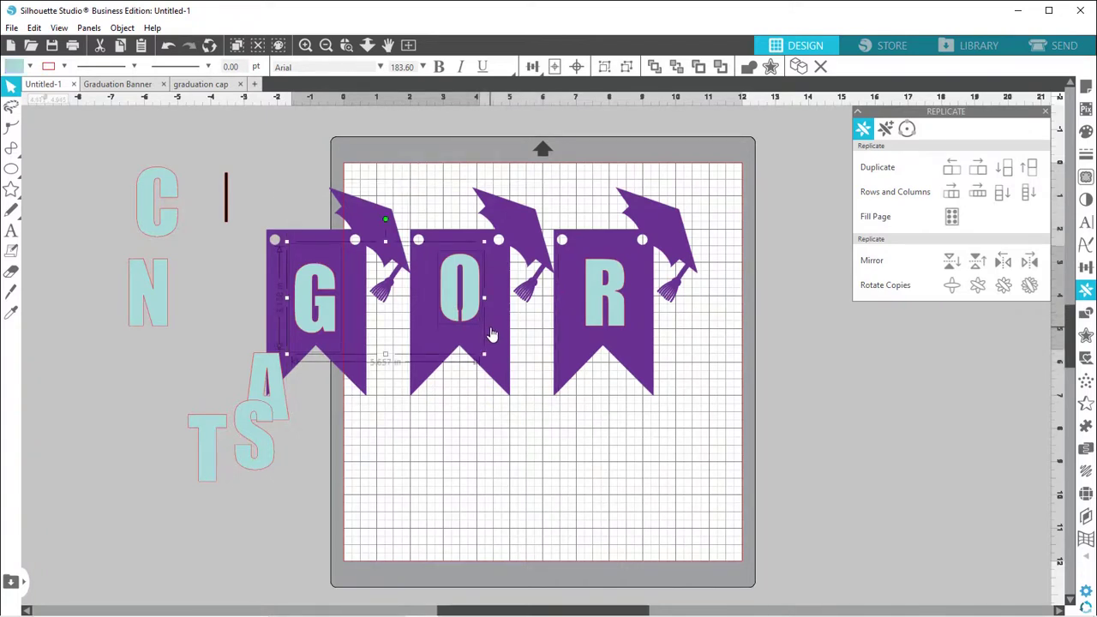
left_click(588, 316, "shift")
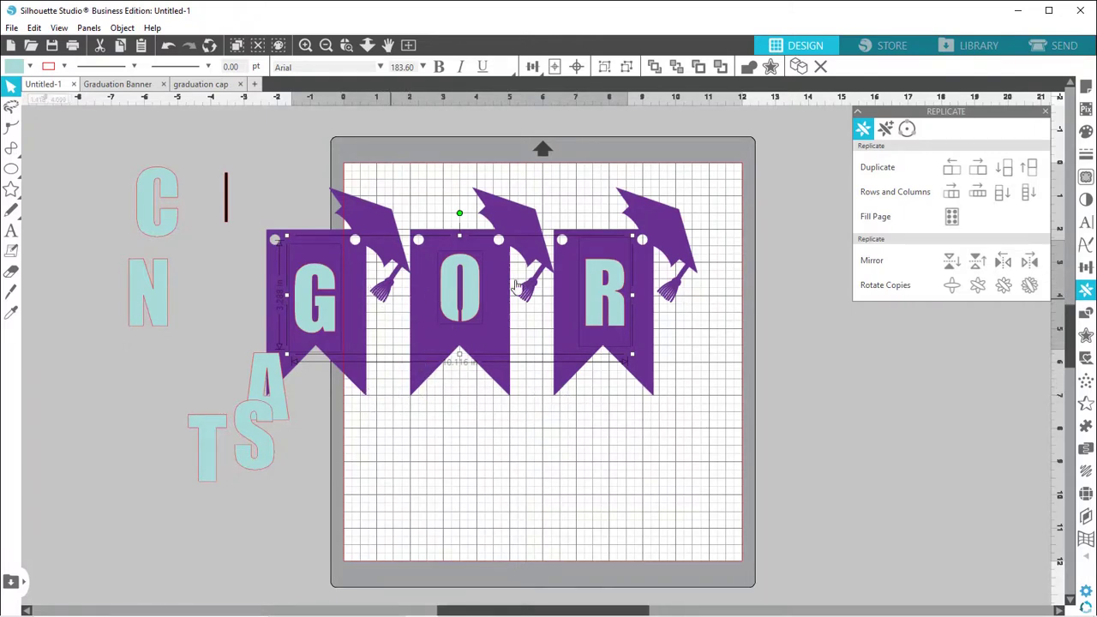
left_click(531, 68)
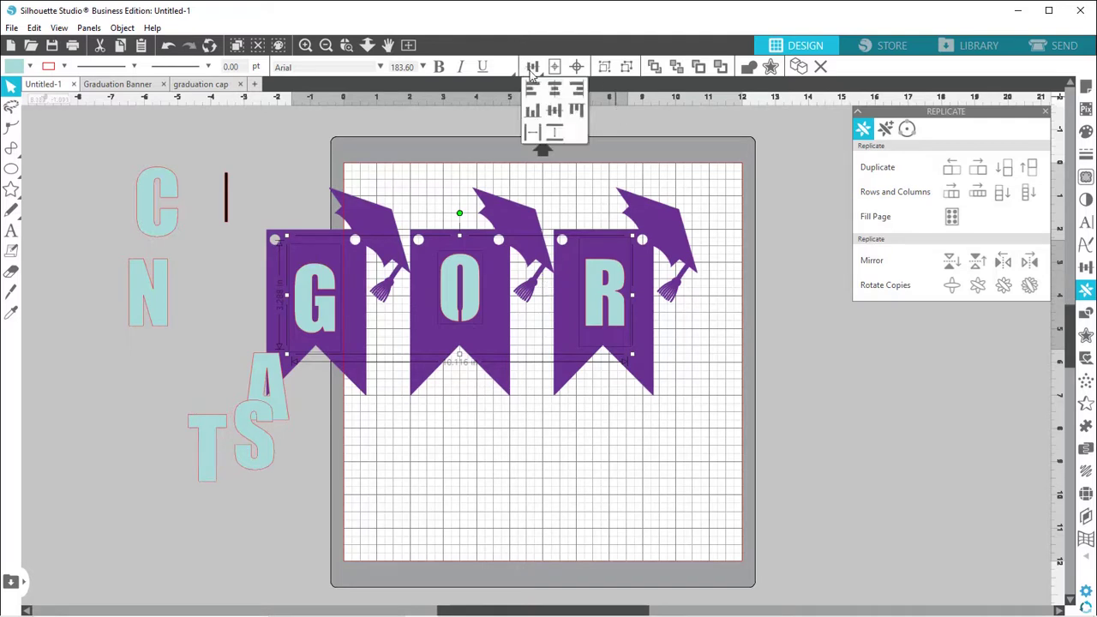
left_click(554, 112)
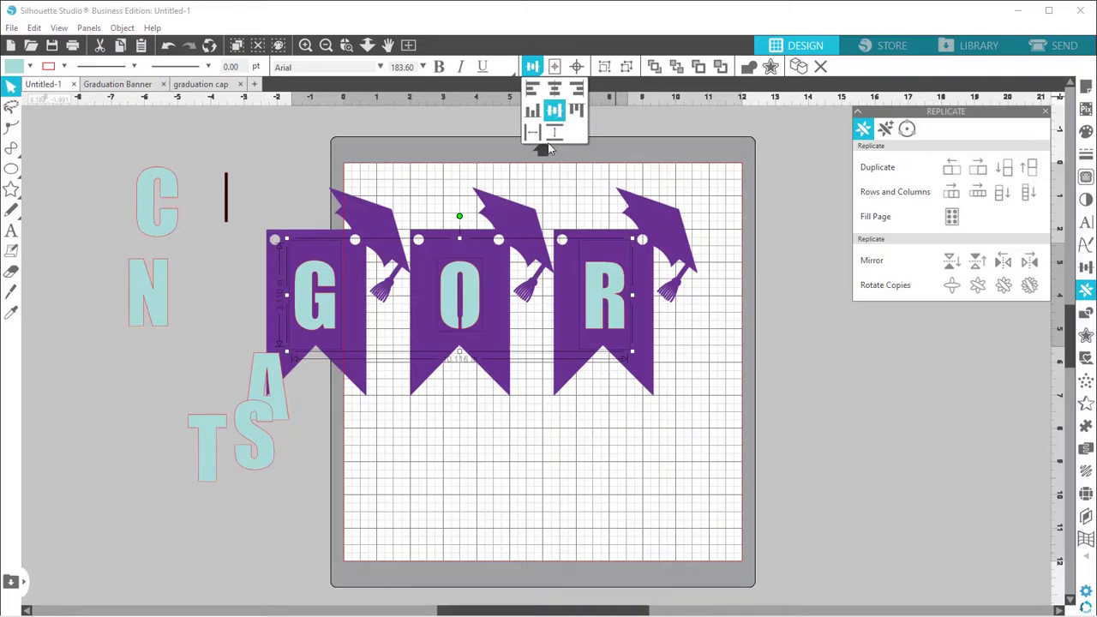
left_click(494, 453)
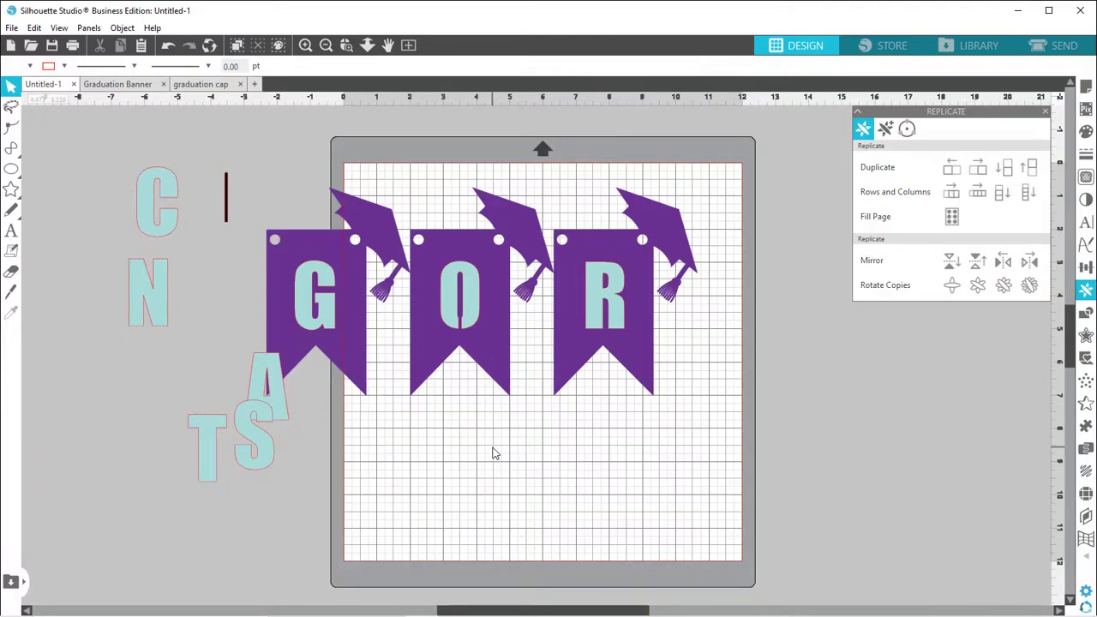
Step: Copy and paste the narrow black bar, and place the copy vertically over the inner openings of the R
left_click(473, 315)
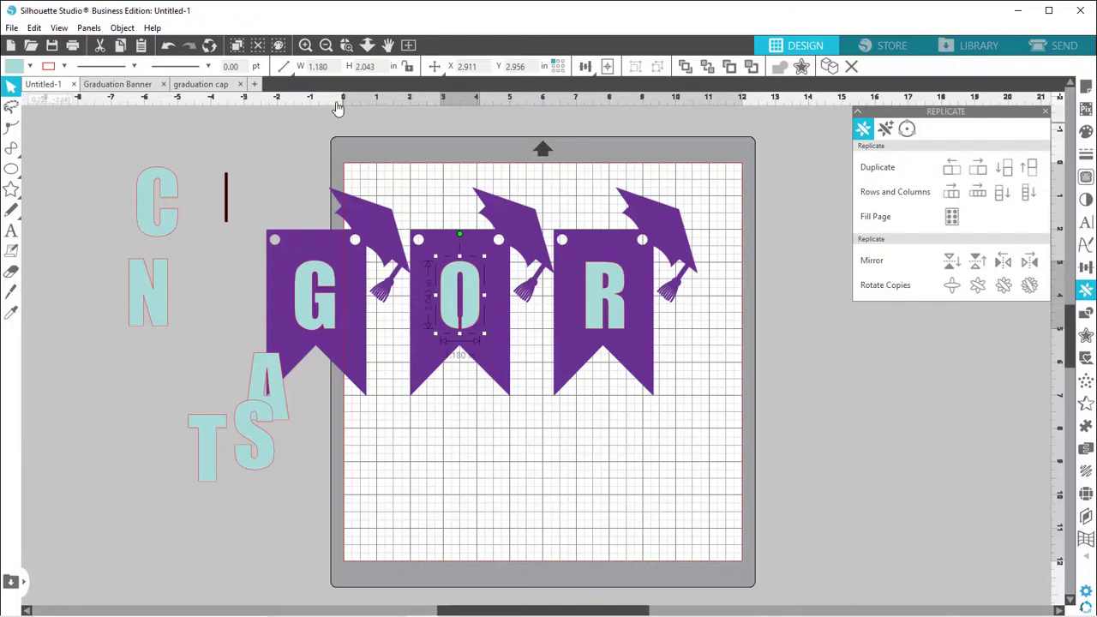
left_click(306, 46)
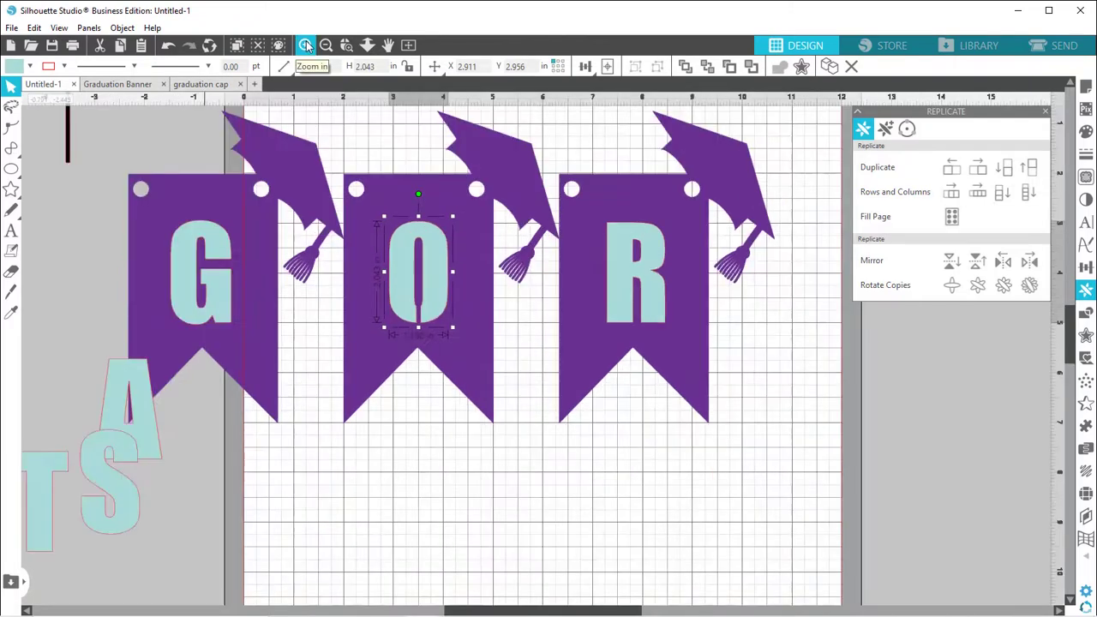
left_click(306, 45)
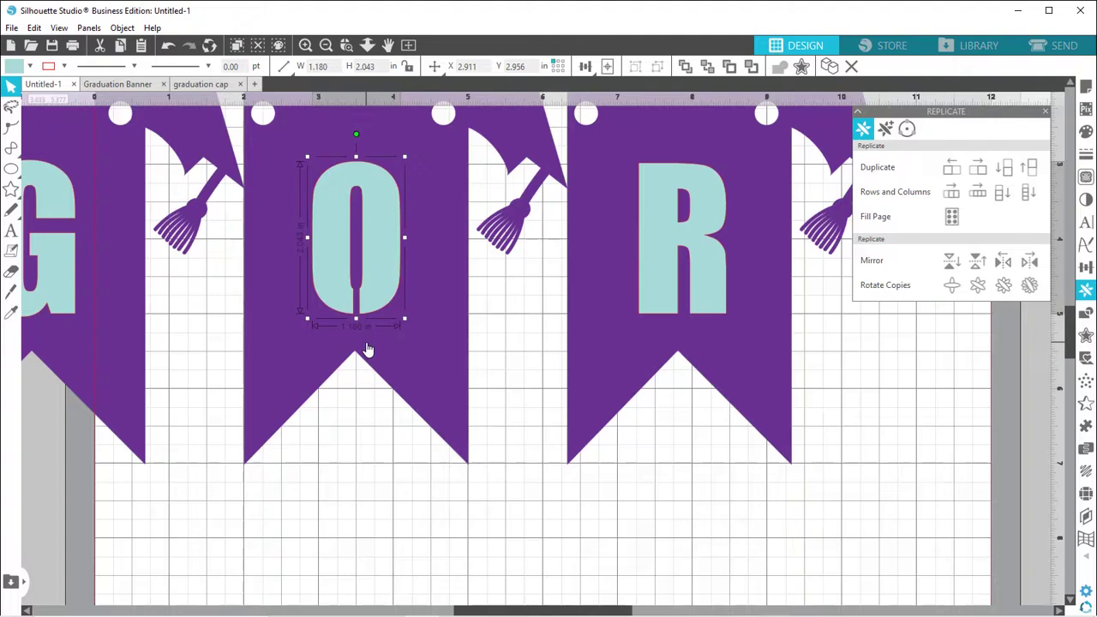
left_click(660, 281)
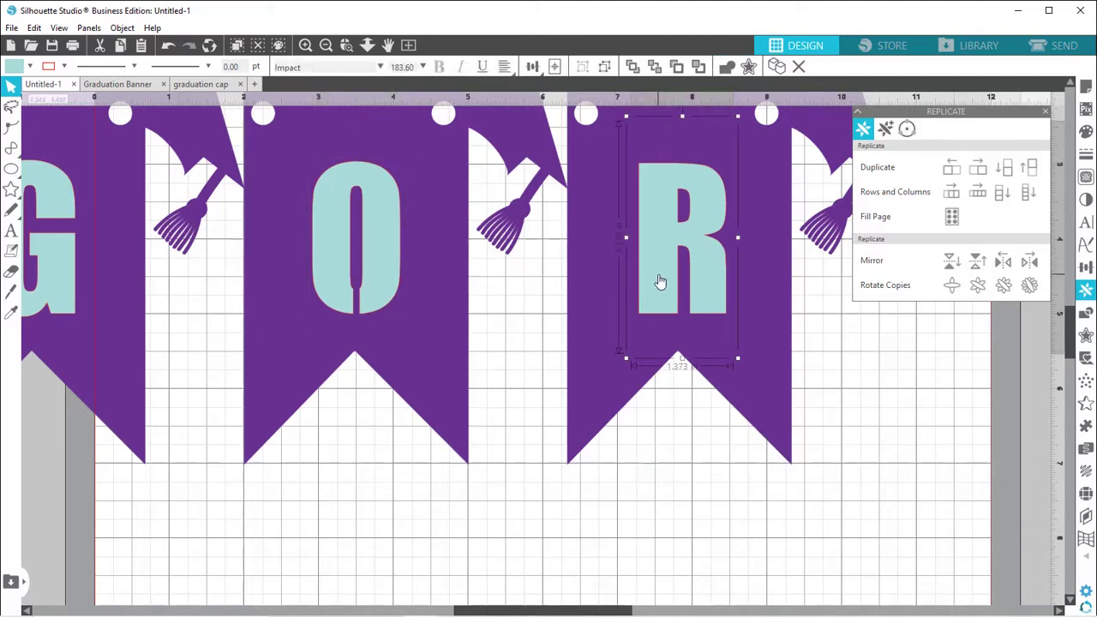
scroll(659, 281, "down", 1)
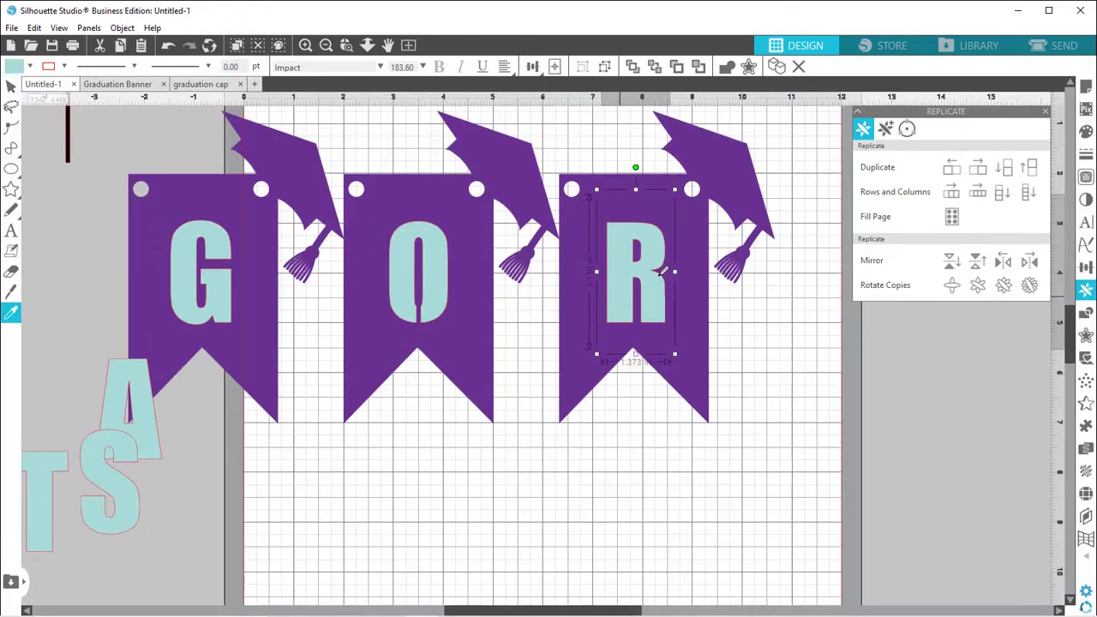
left_click(69, 151)
right_click(70, 151)
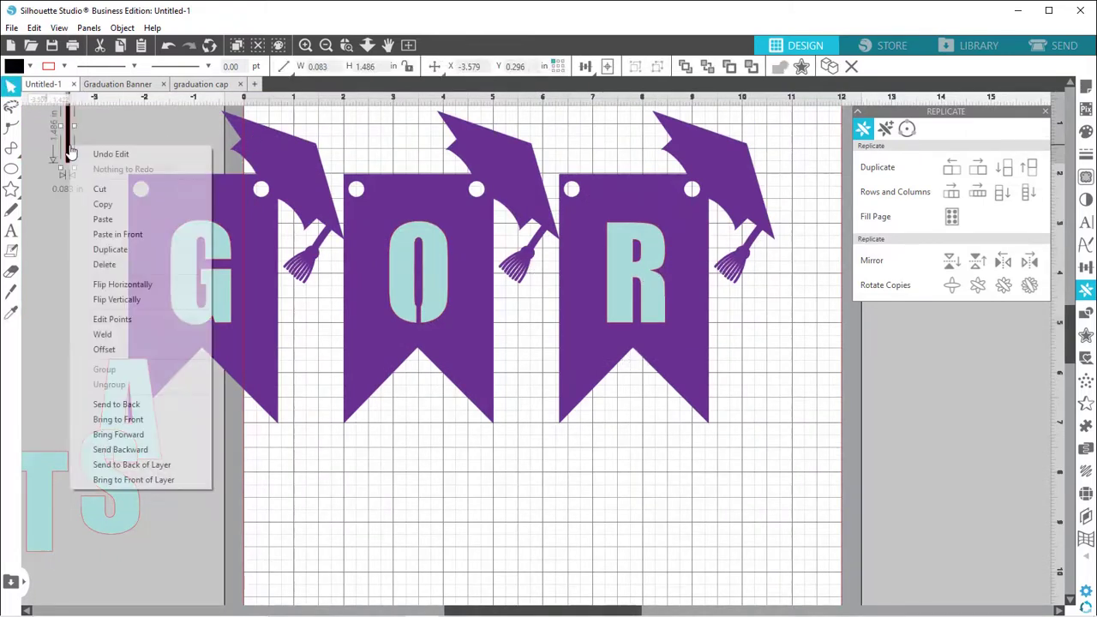
left_click(126, 208)
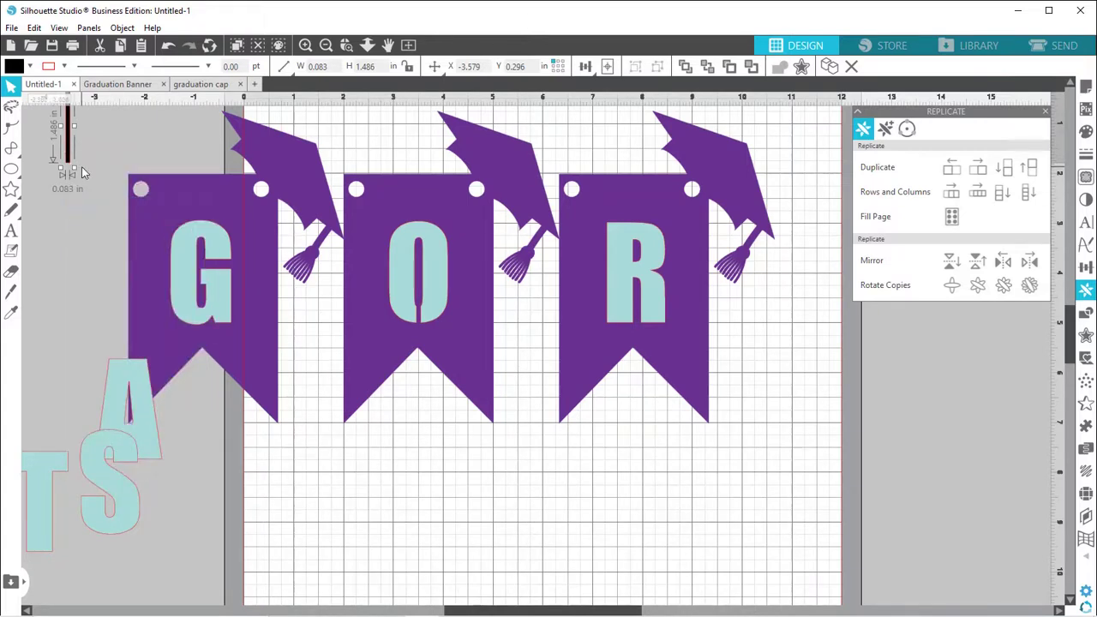
right_click(96, 135)
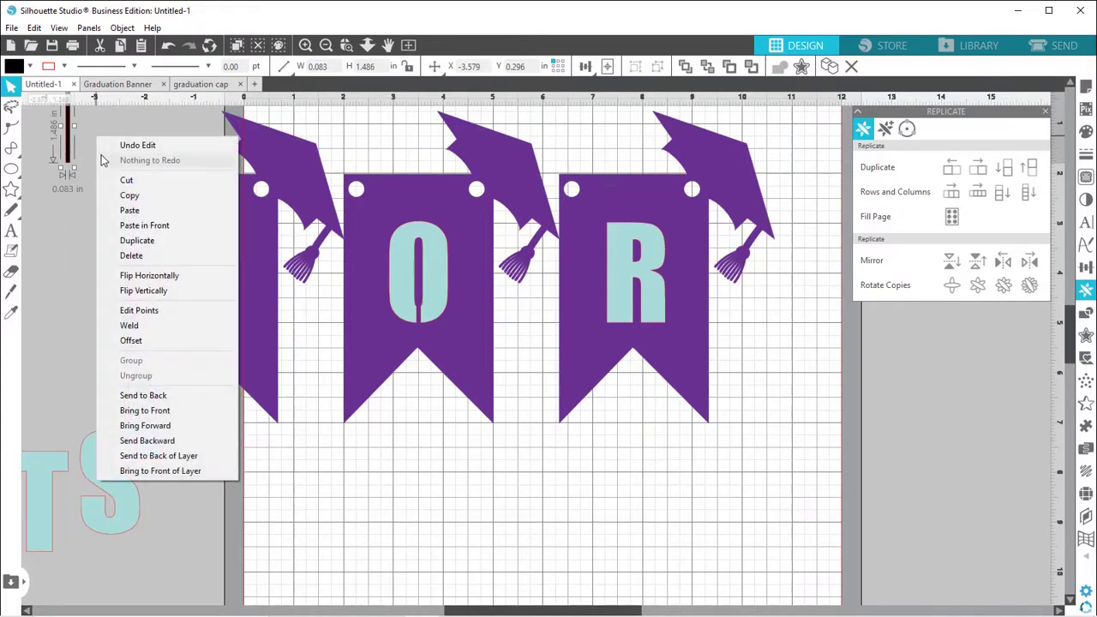
left_click(126, 212)
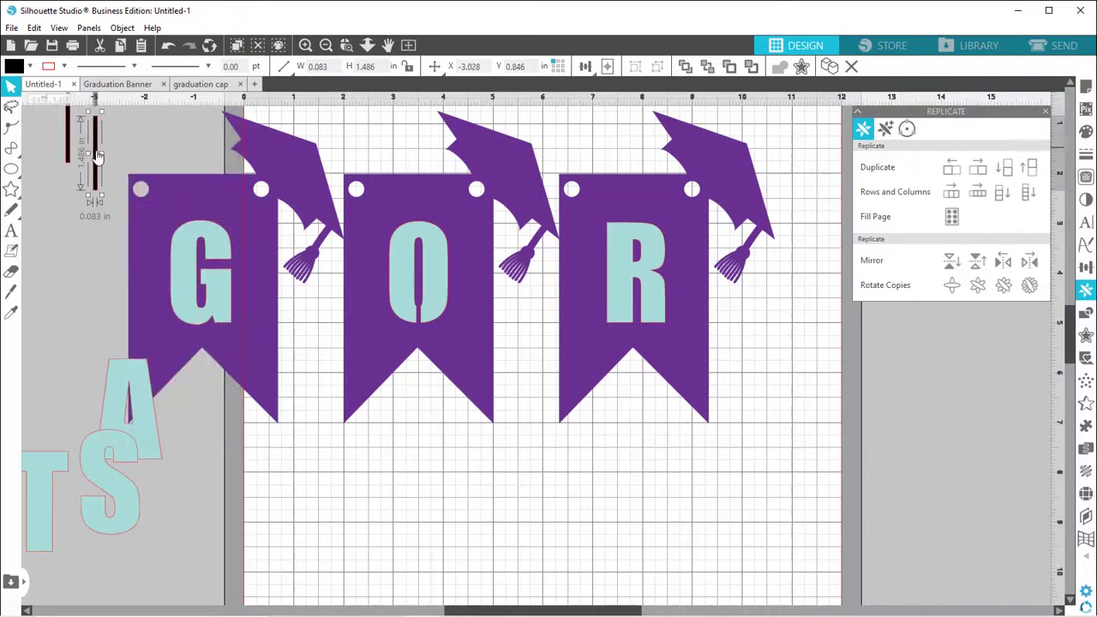
left_click_drag(232, 192, 637, 287)
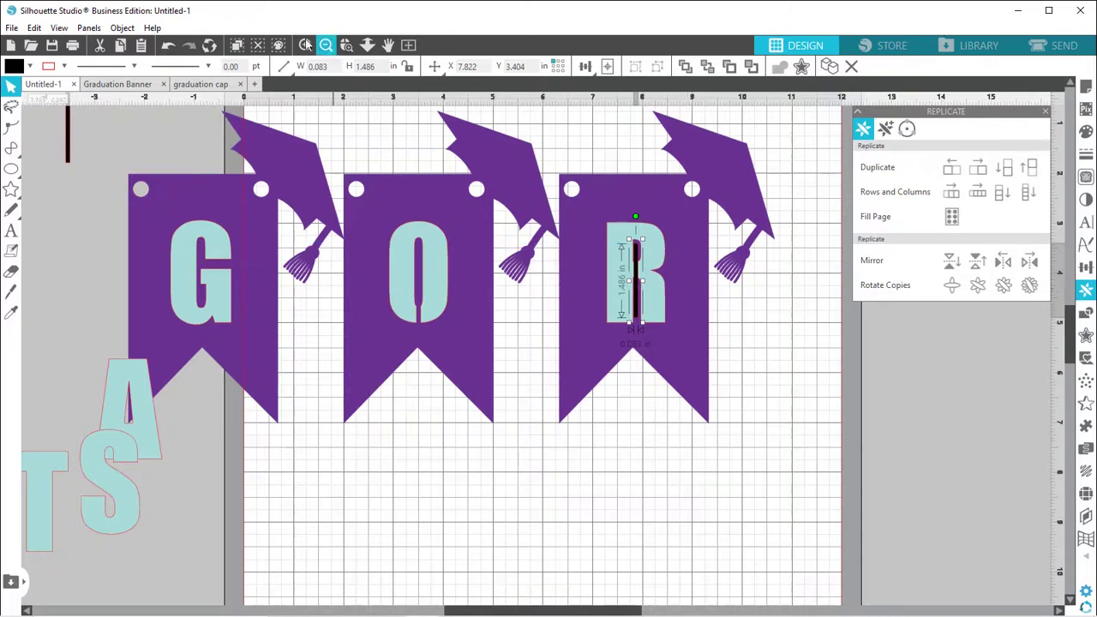
Step: Shrink the black bar on the R to about 0.066 in wide and 1.194 in high
left_click(304, 46)
left_click(304, 45)
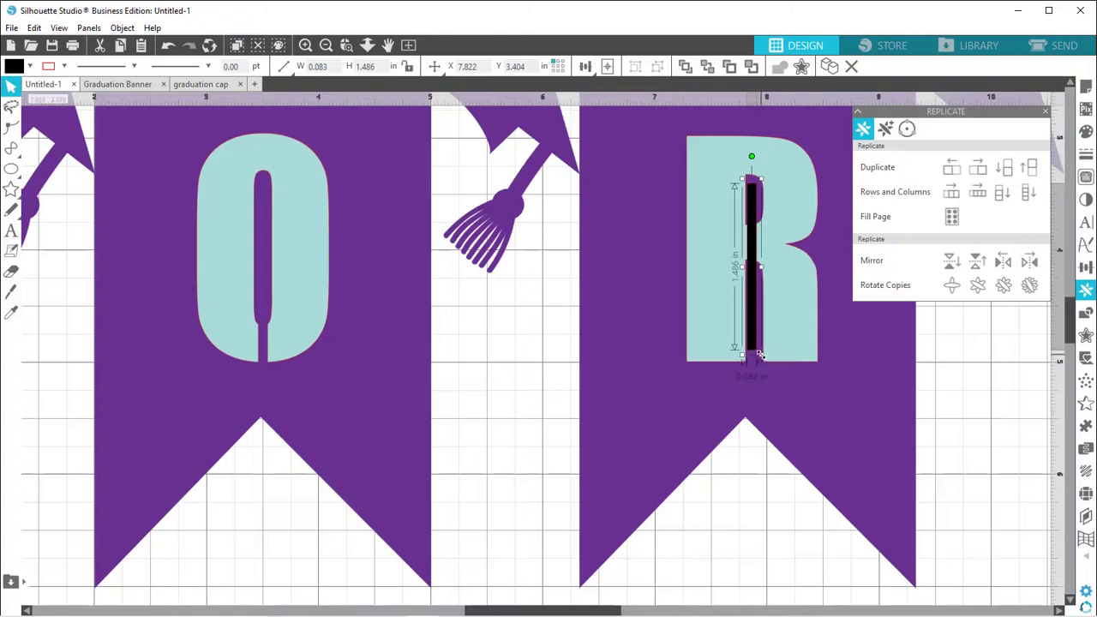
left_click_drag(759, 354, 762, 332)
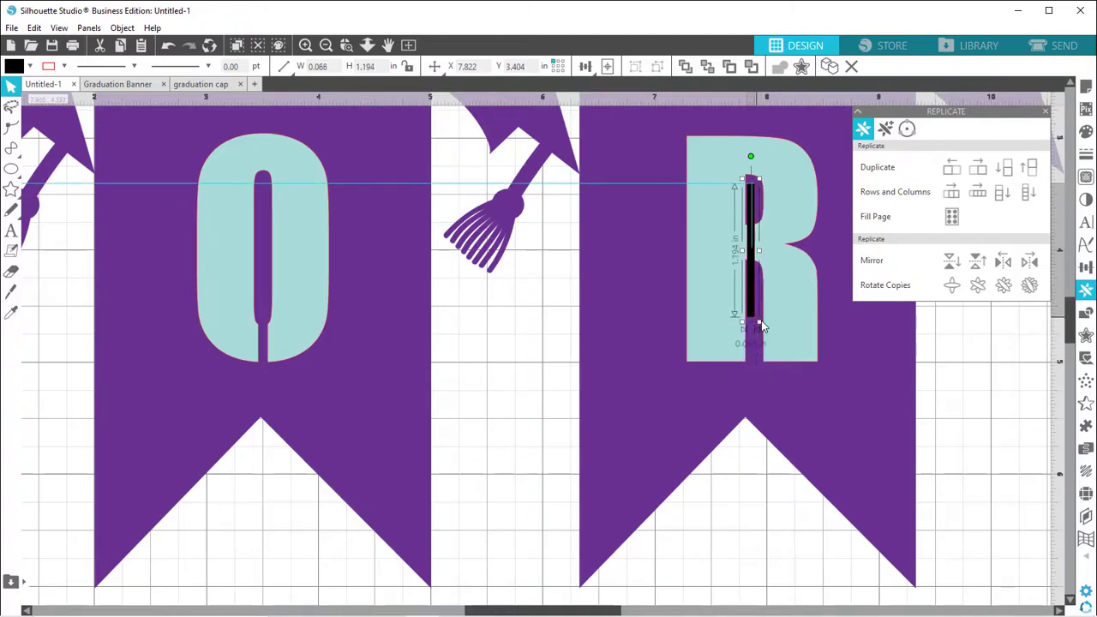
Step: Shrink the black bar on the R to about 0.059 in by 1.059 in, and subtract it from the letter
left_click_drag(763, 327, 750, 284)
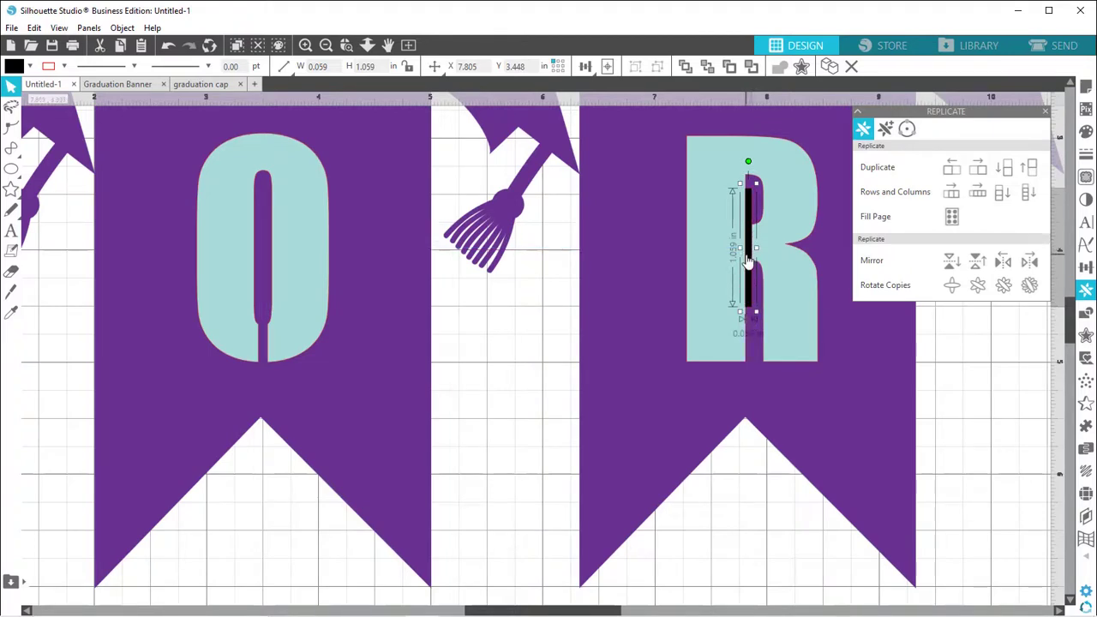
left_click_drag(746, 256, 748, 256)
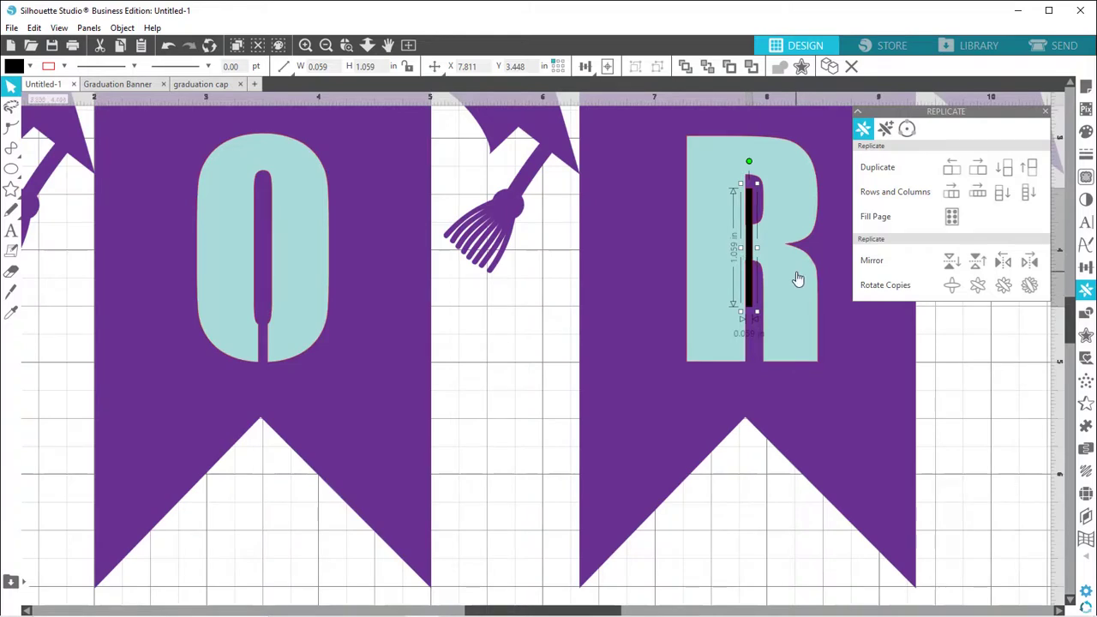
left_click(797, 278)
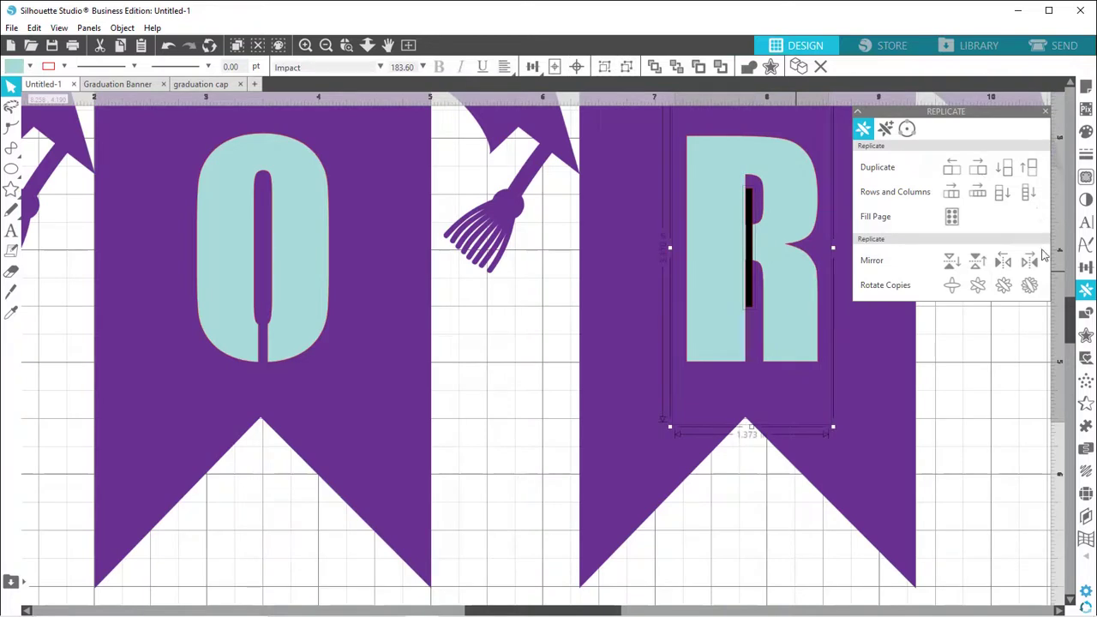
left_click(1085, 313)
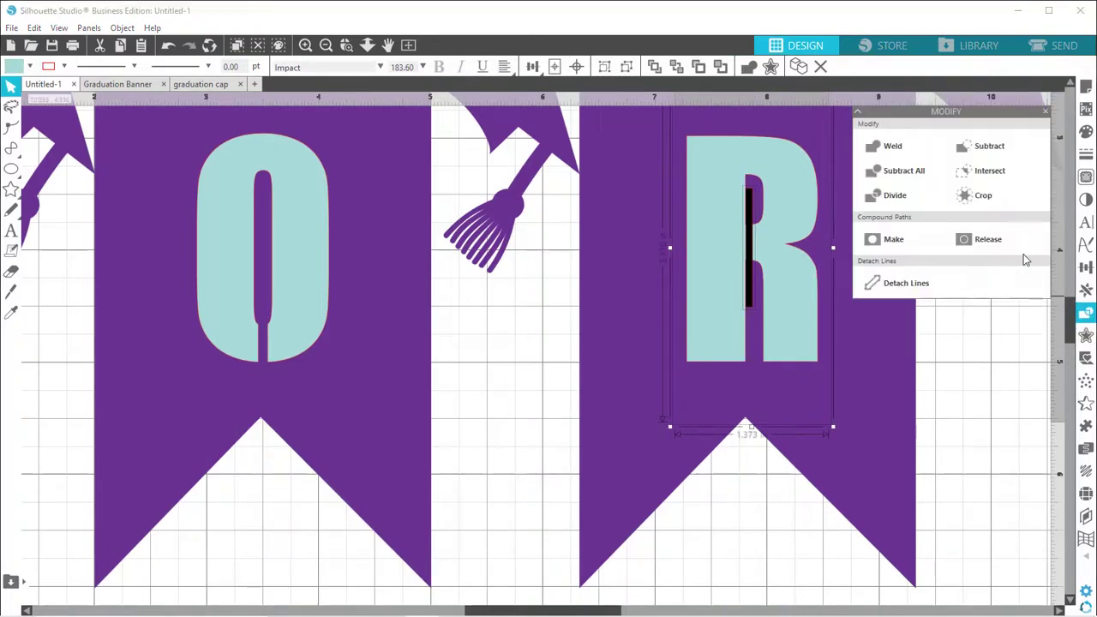
left_click(983, 148)
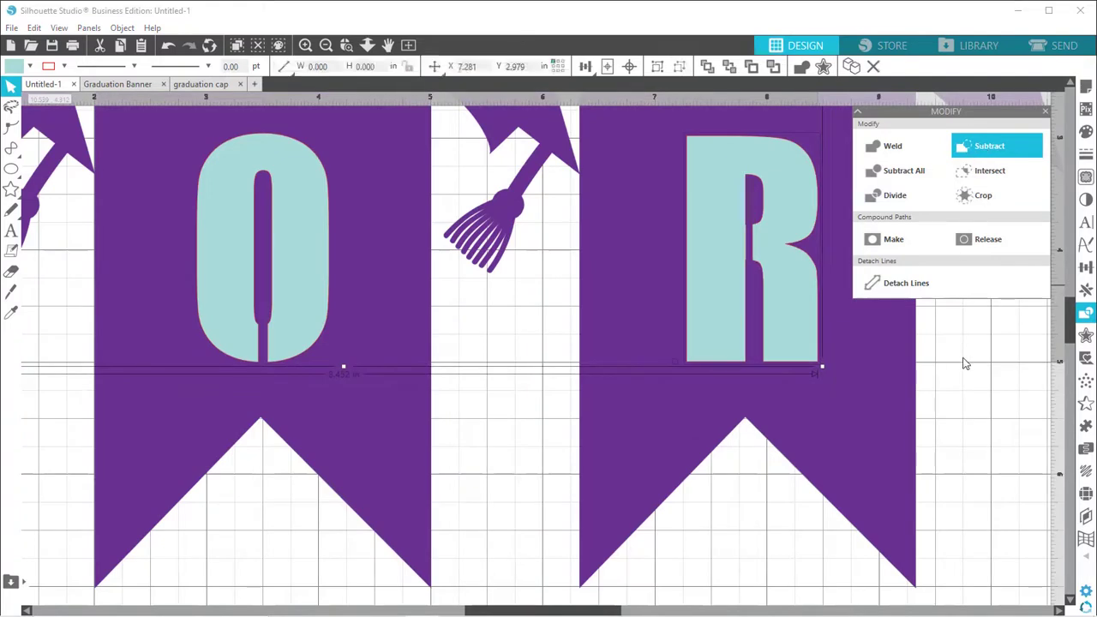
left_click(972, 386)
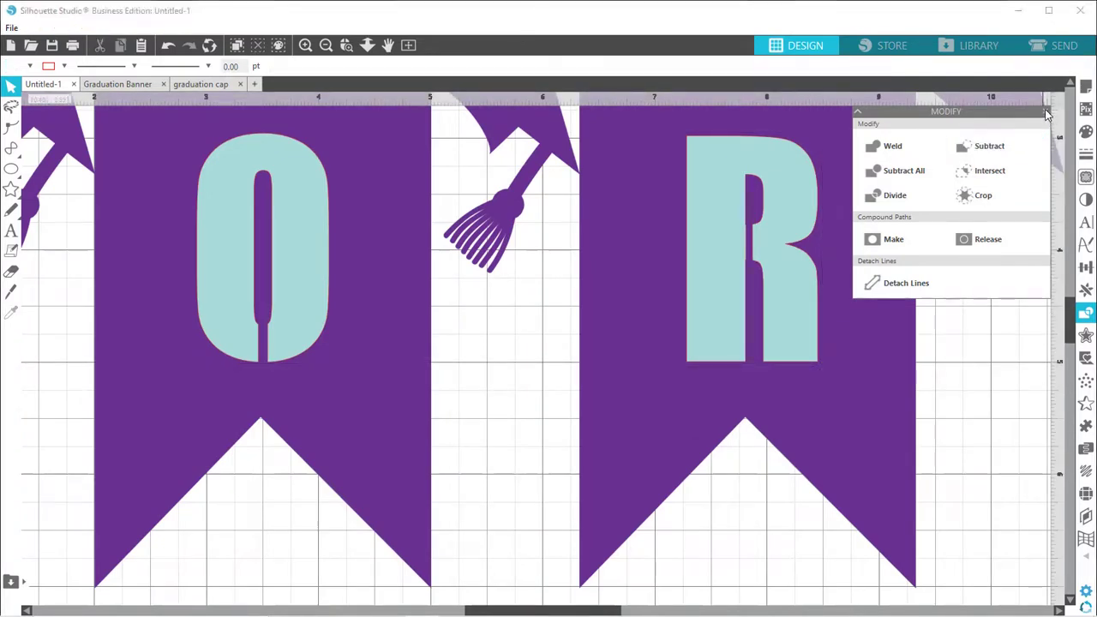
left_click(1046, 114)
Step: Move the cut R left to centre it on its cap banner, keeping its base level with the O
left_click(802, 290)
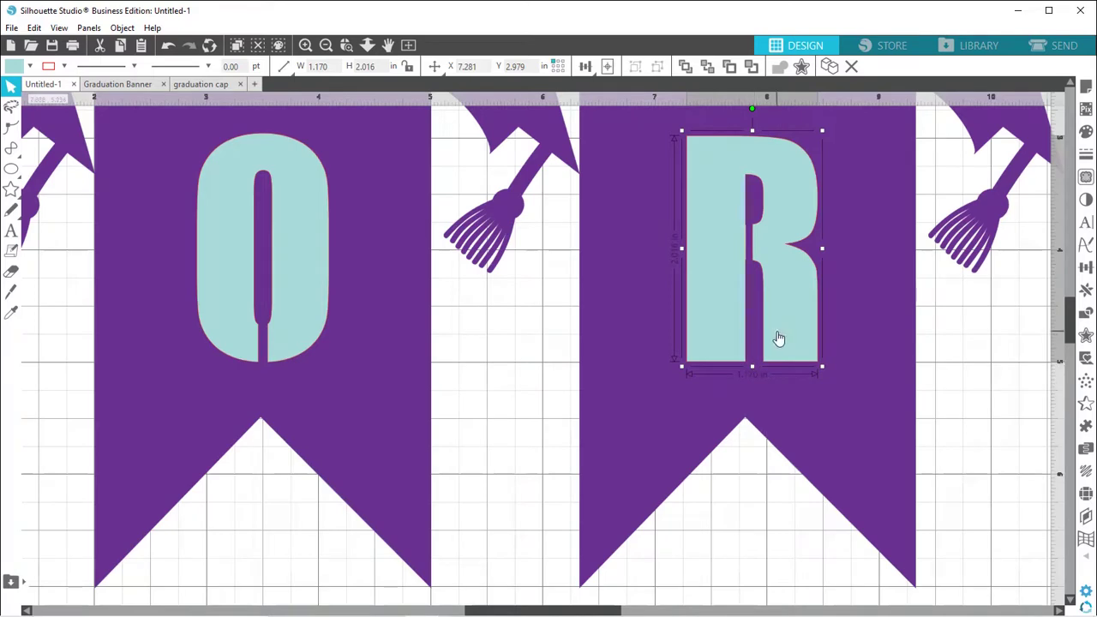
left_click_drag(778, 339, 768, 332)
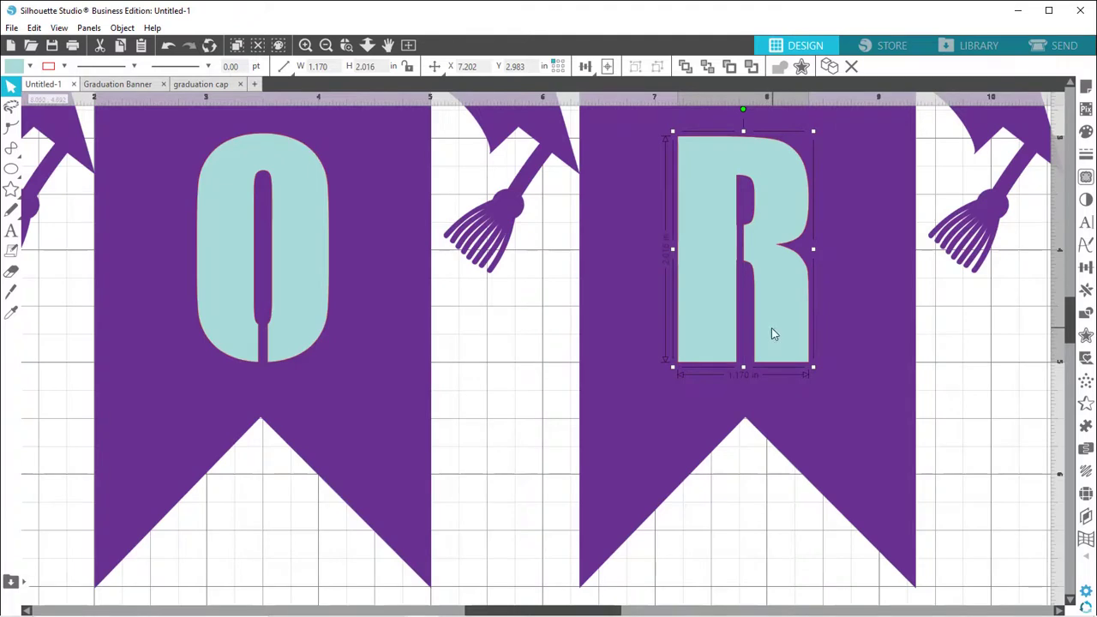
left_click_drag(773, 331, 770, 334)
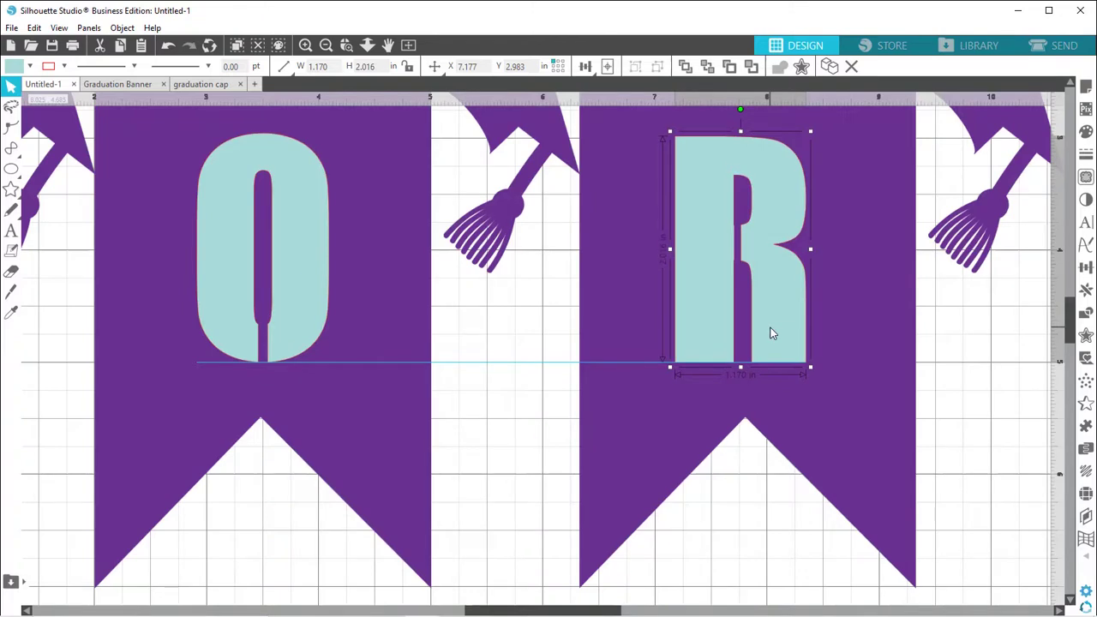
left_click_drag(771, 334, 773, 328)
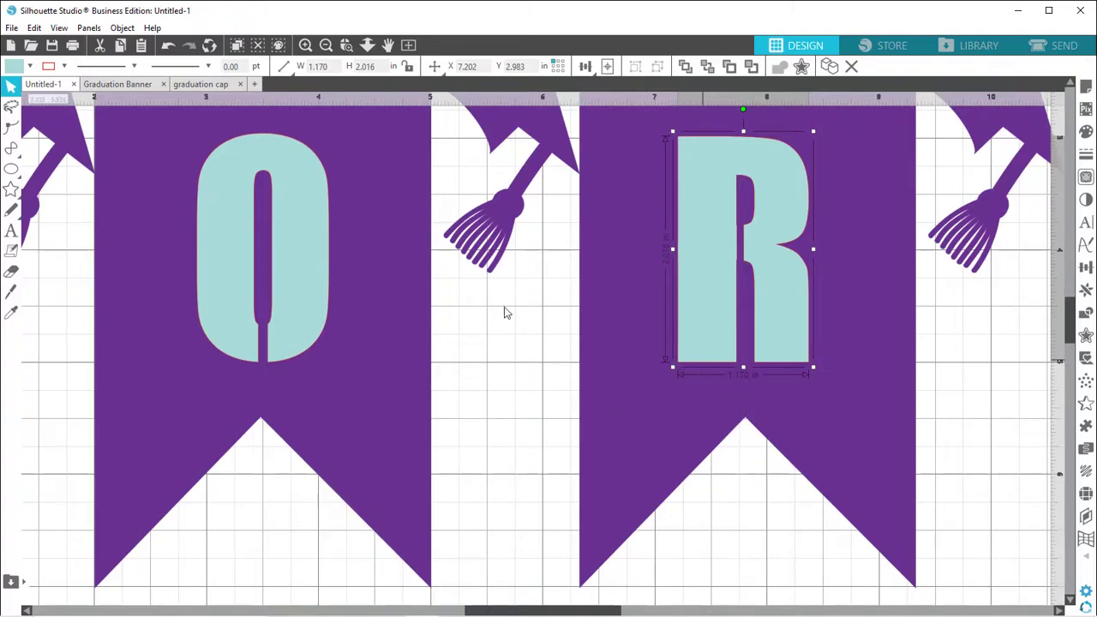
left_click(535, 318)
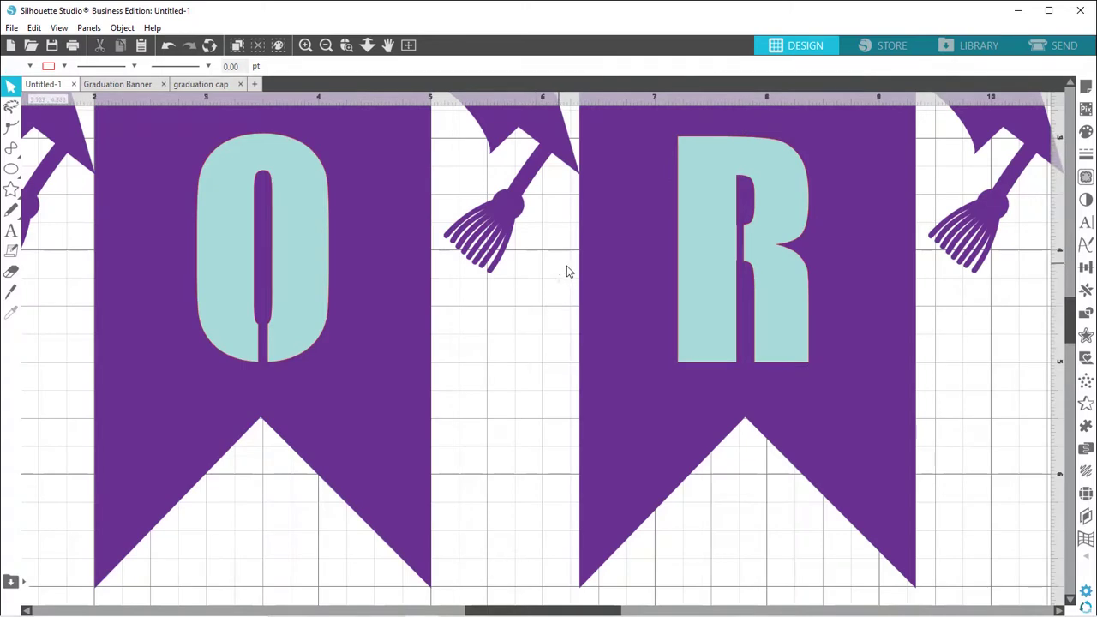
Step: Move the R and its cap banner together about 0.19 in farther from the O's banner
left_click(788, 454)
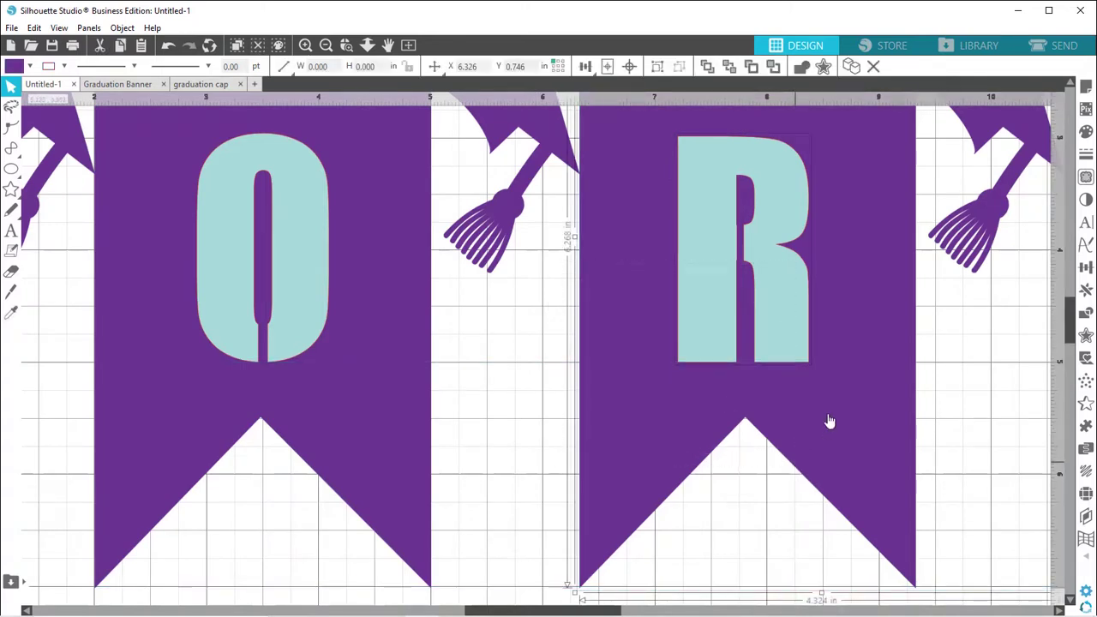
left_click_drag(837, 405, 857, 395)
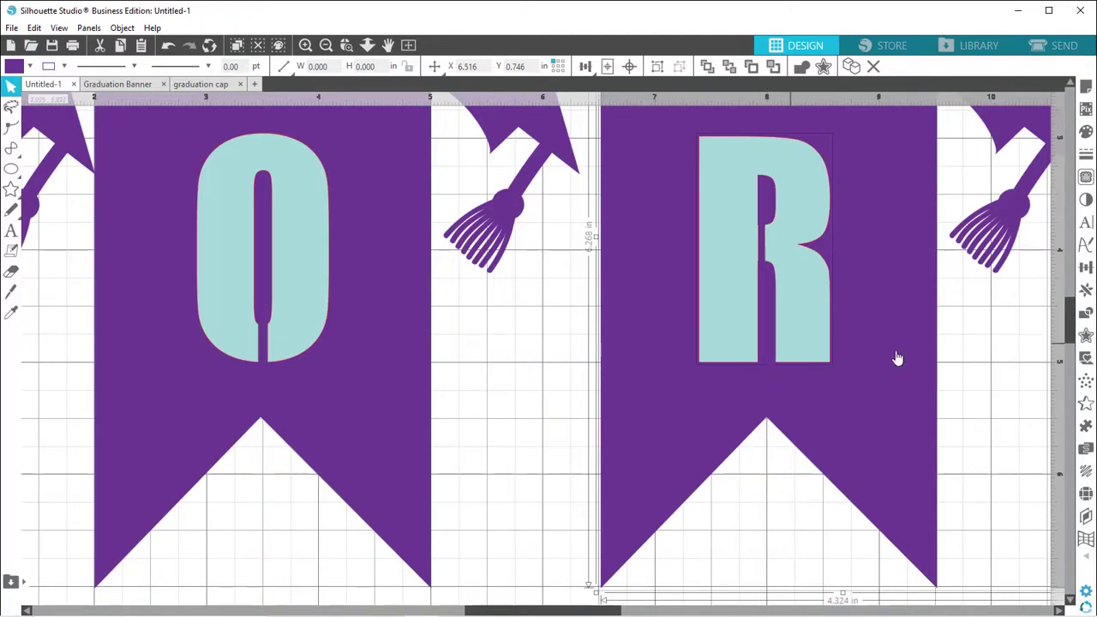
left_click(507, 385)
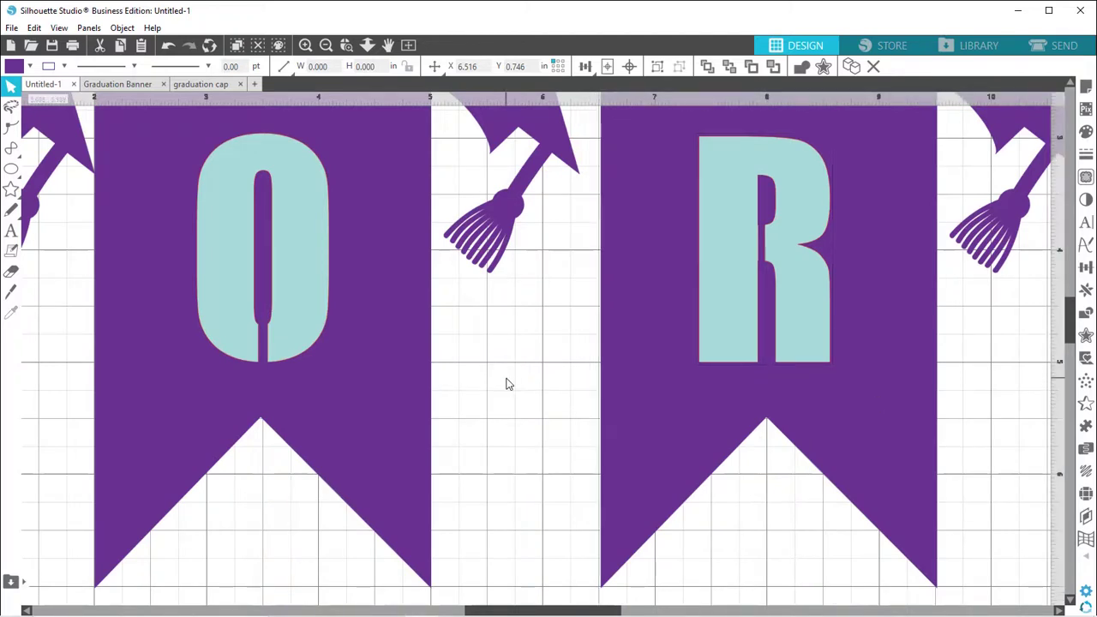
Step: Nudge the letter R horizontally to centre it above the notch of its cap banner
left_click(732, 316)
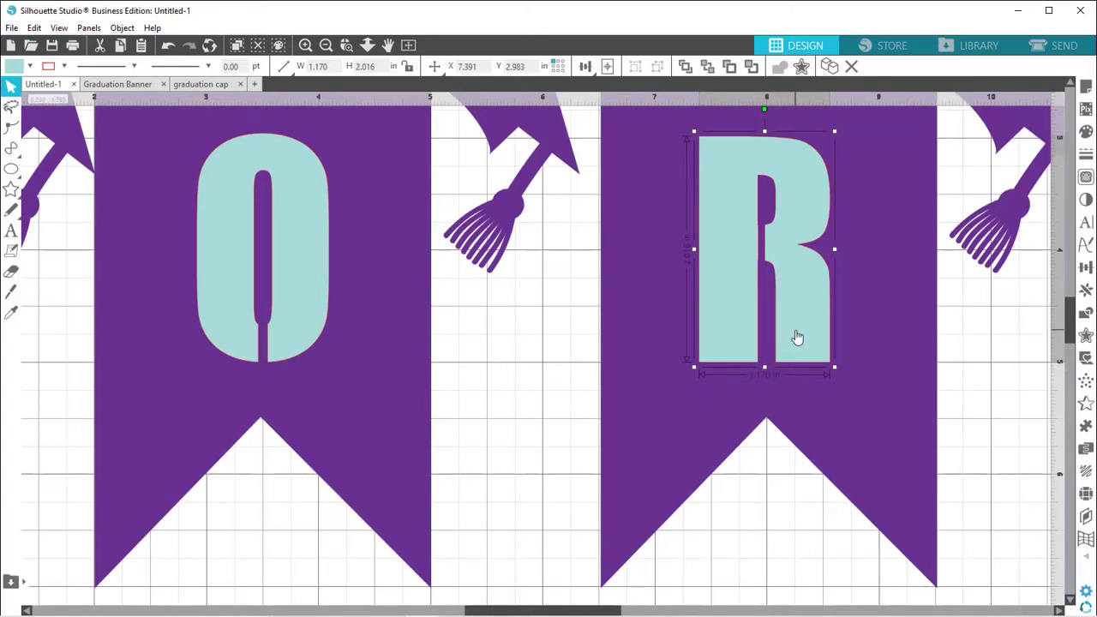
left_click_drag(797, 337, 799, 336)
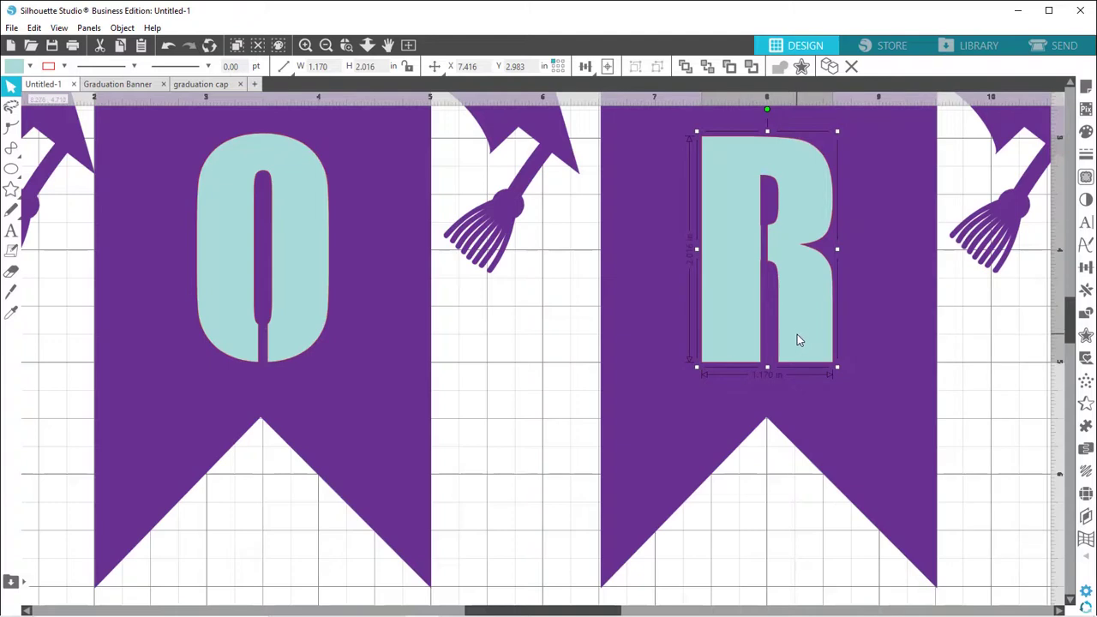
key("Right")
key("Right")
key("Right")
key("Left")
key("Left")
left_click(971, 421)
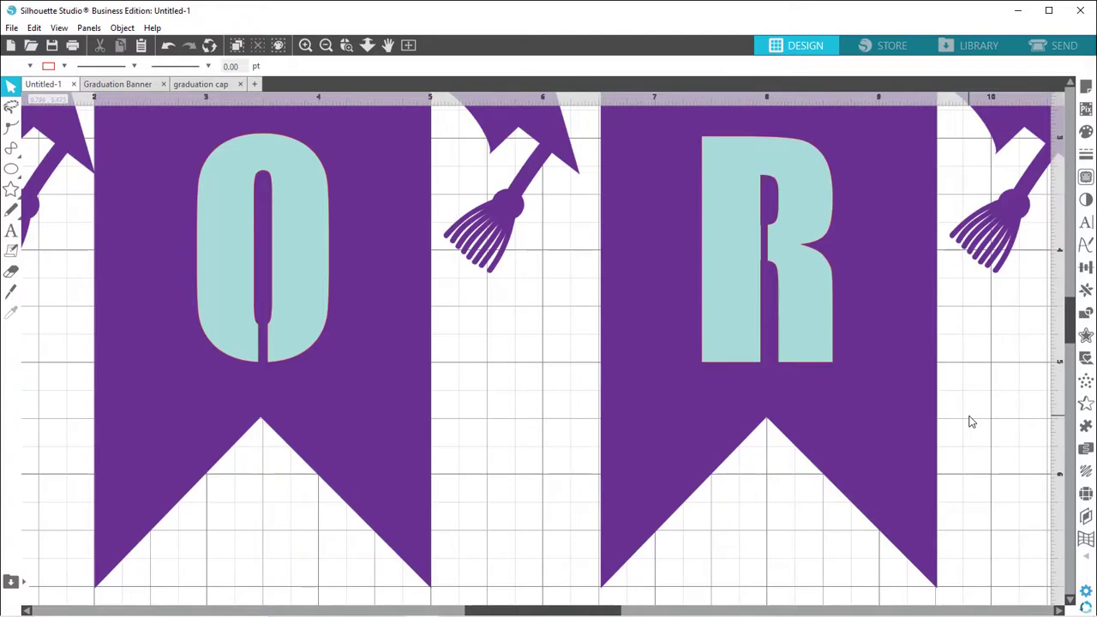
Step: Subtract the letter R from its cap banner, and shift the resulting banner slightly away from the O's banner
scroll(971, 422, "down", 1)
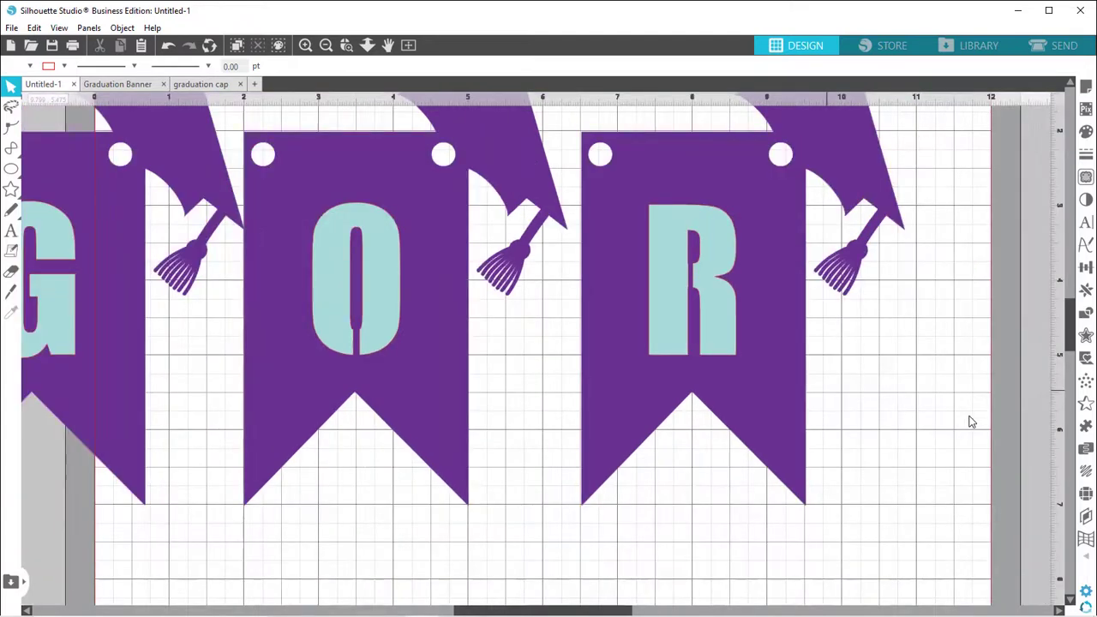
scroll(971, 422, "down", 1)
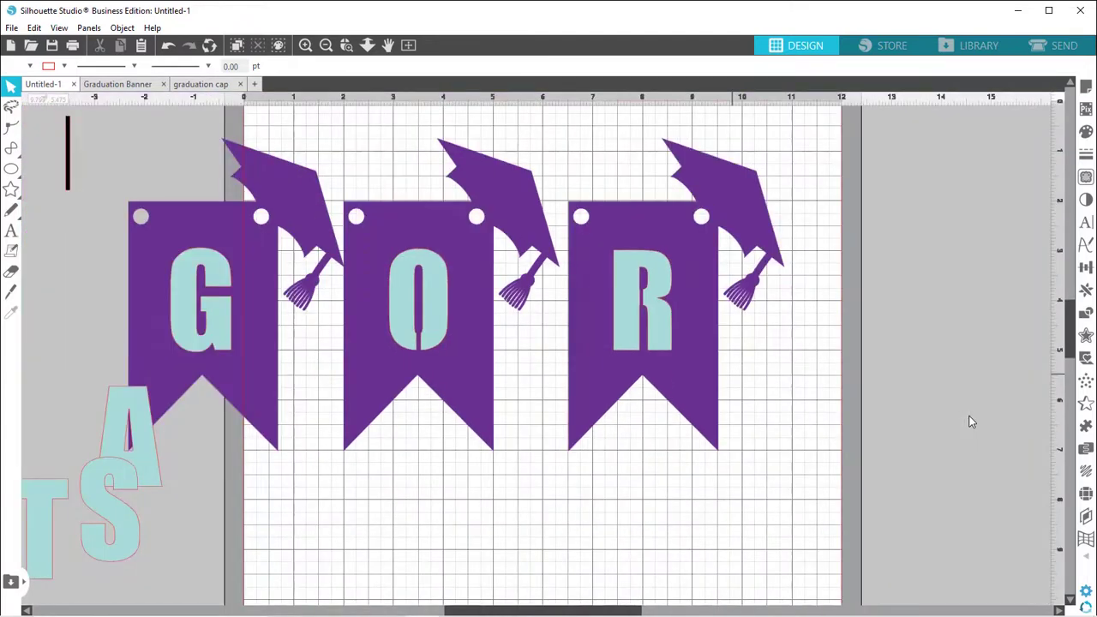
left_click(660, 300)
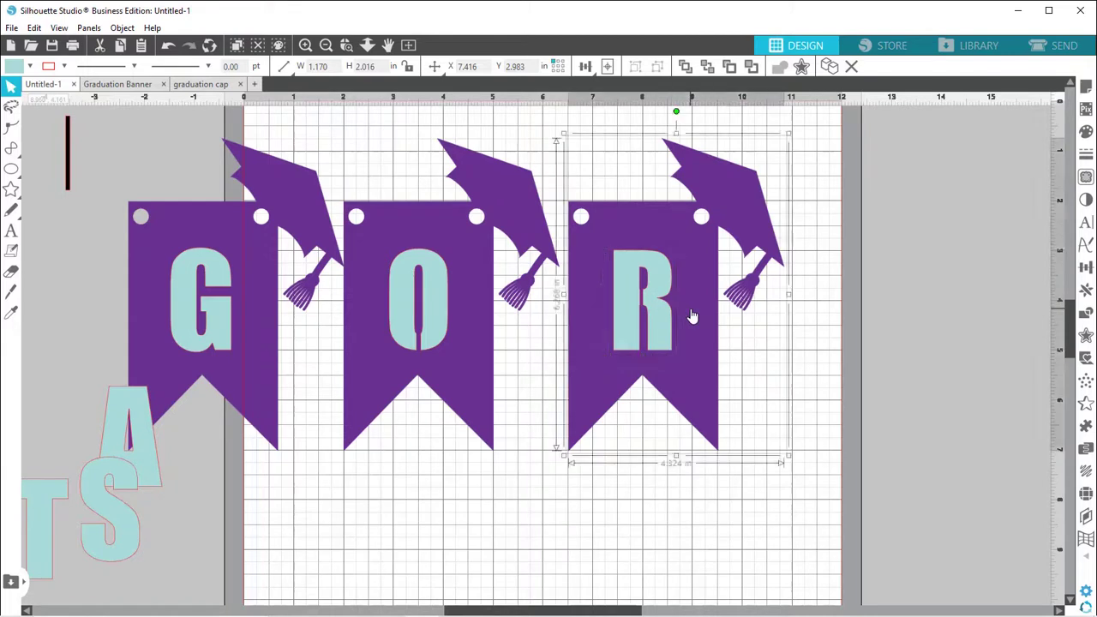
left_click(692, 316)
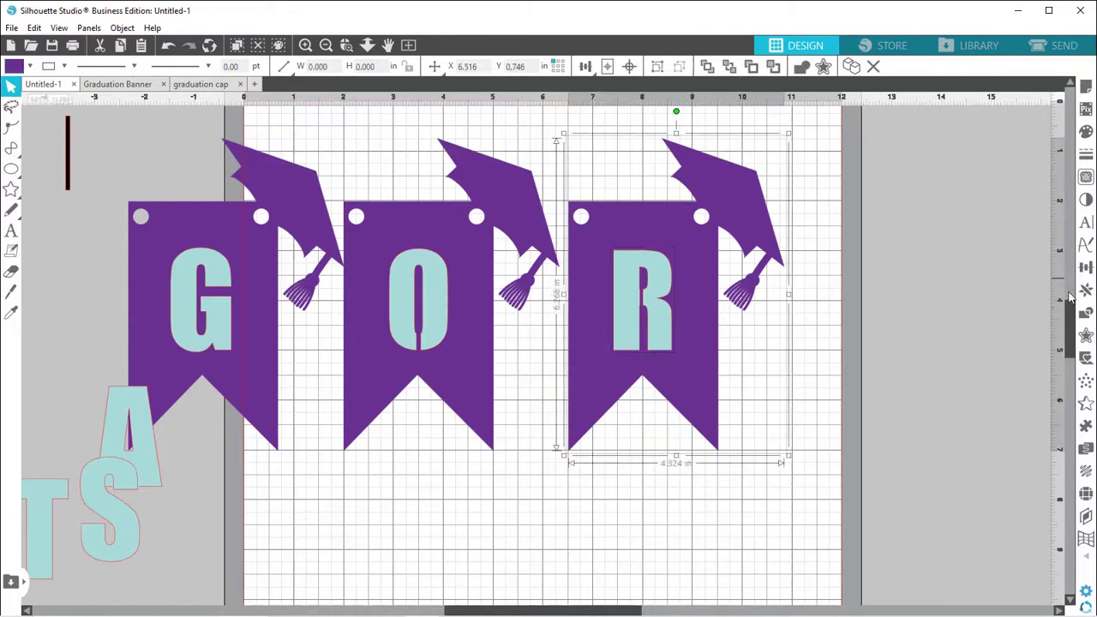
left_click(1086, 313)
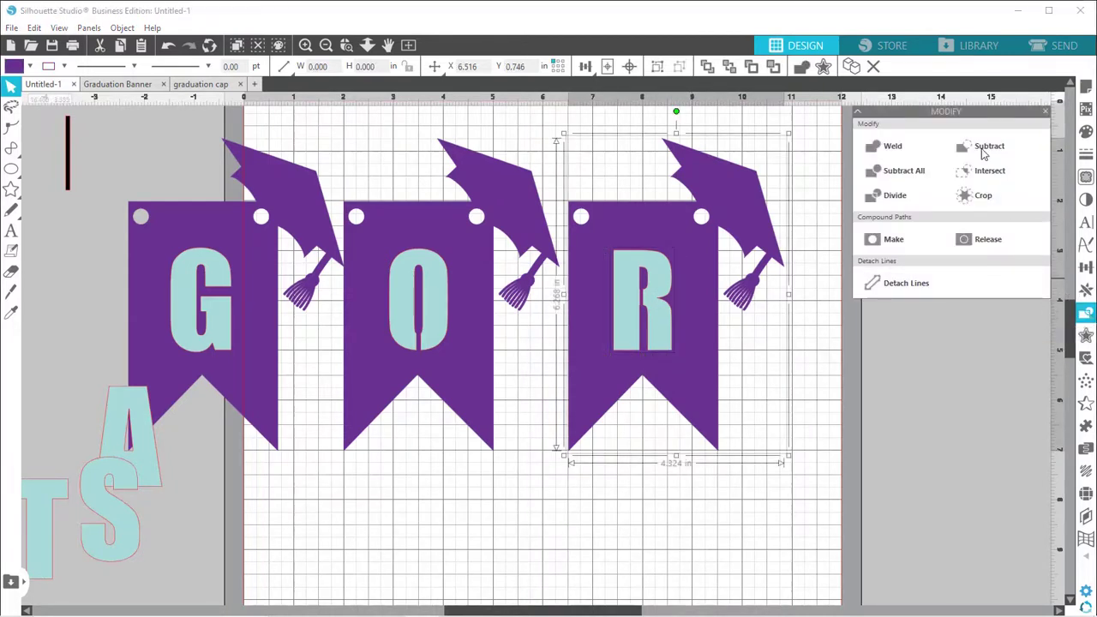
left_click(979, 149)
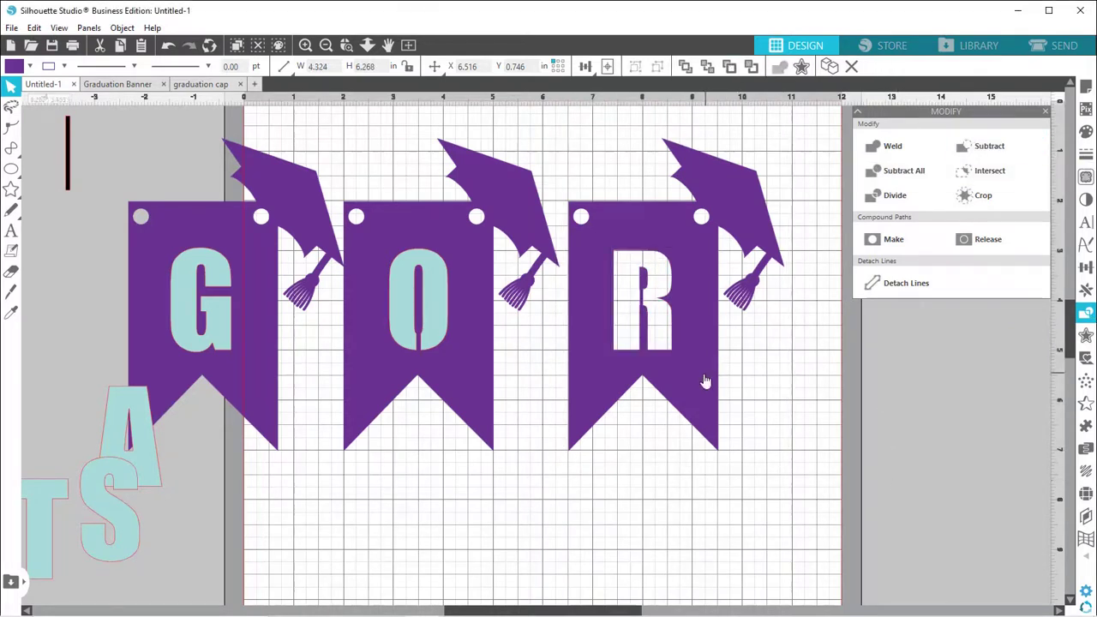
mouse_move(702, 375)
left_mouse_down()
mouse_move(725, 458)
mouse_move(720, 378)
left_mouse_up()
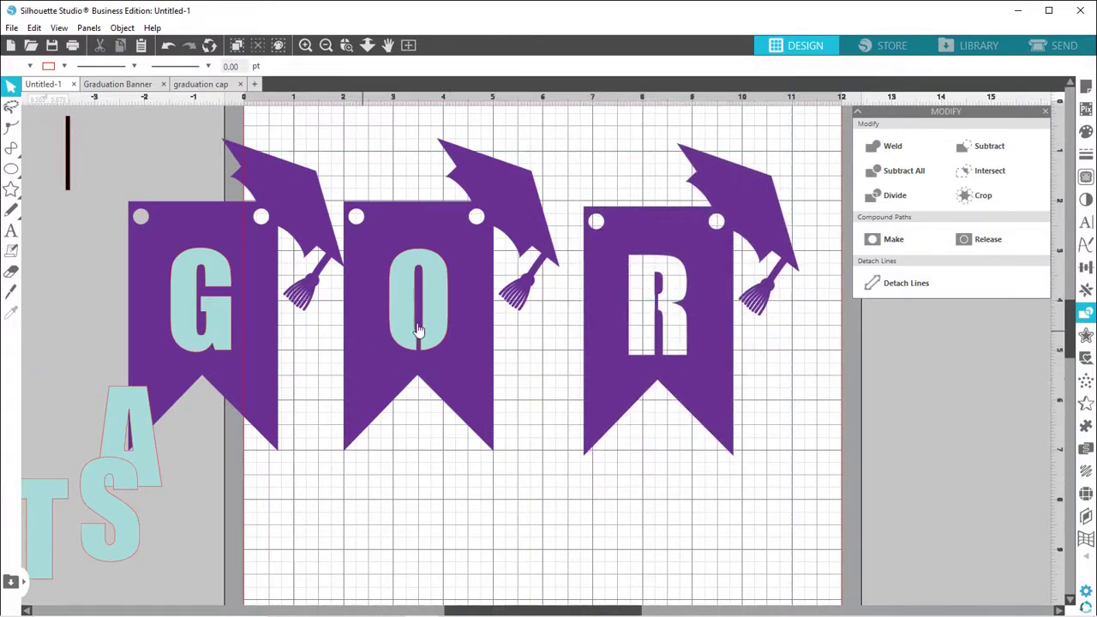
Step: Subtract the letters O and G from their cap banners
left_click(443, 334)
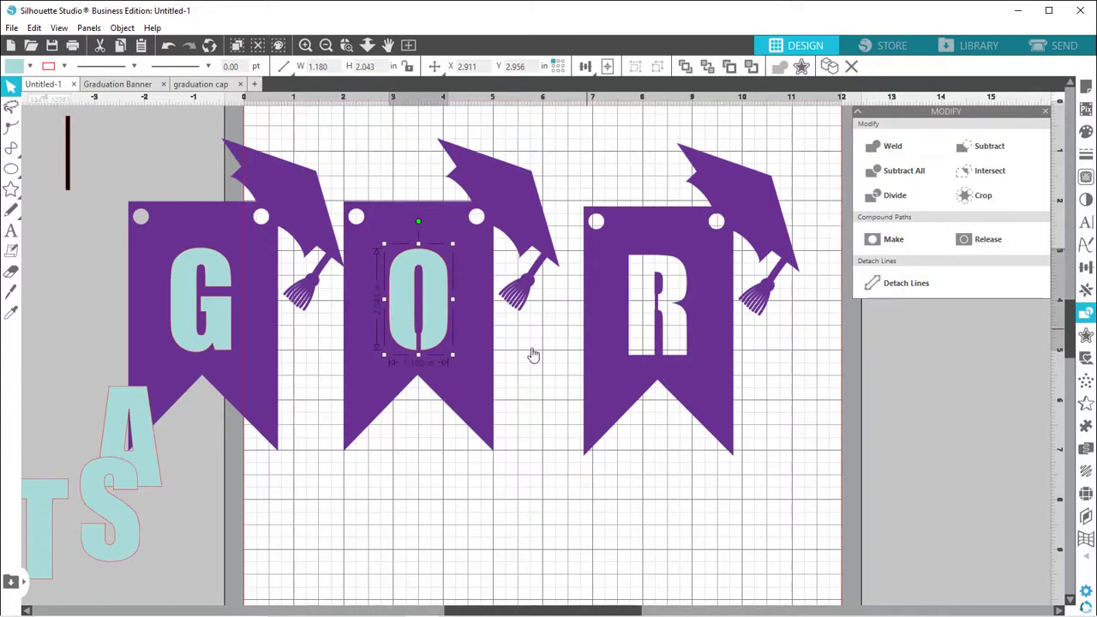
left_click(462, 390, "shift")
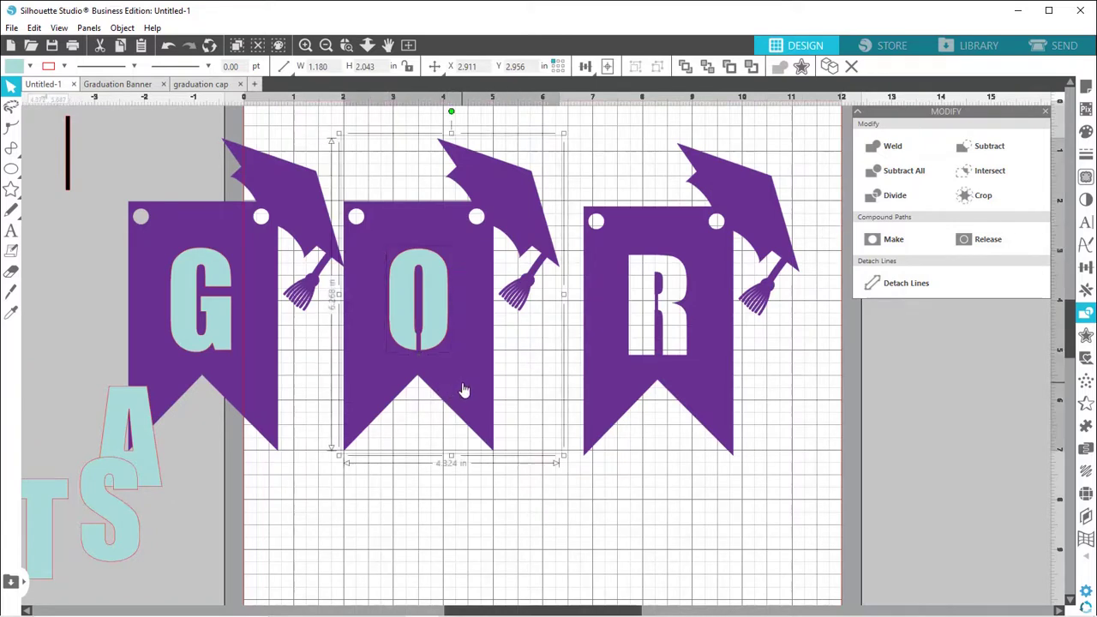
left_click(981, 148)
left_click(212, 336)
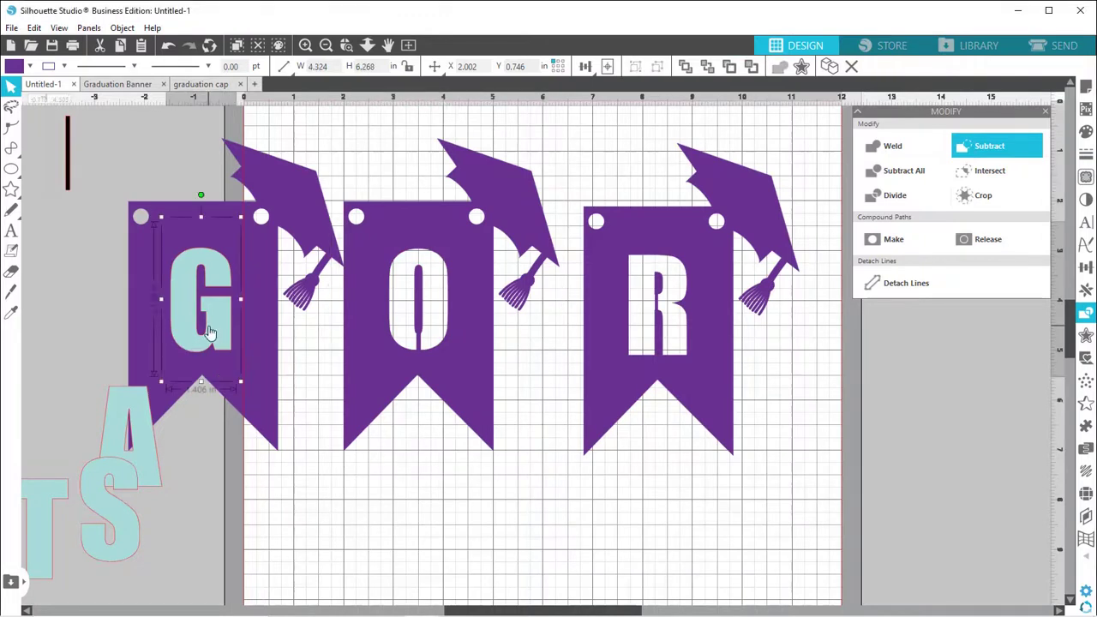
left_click(247, 347, "shift")
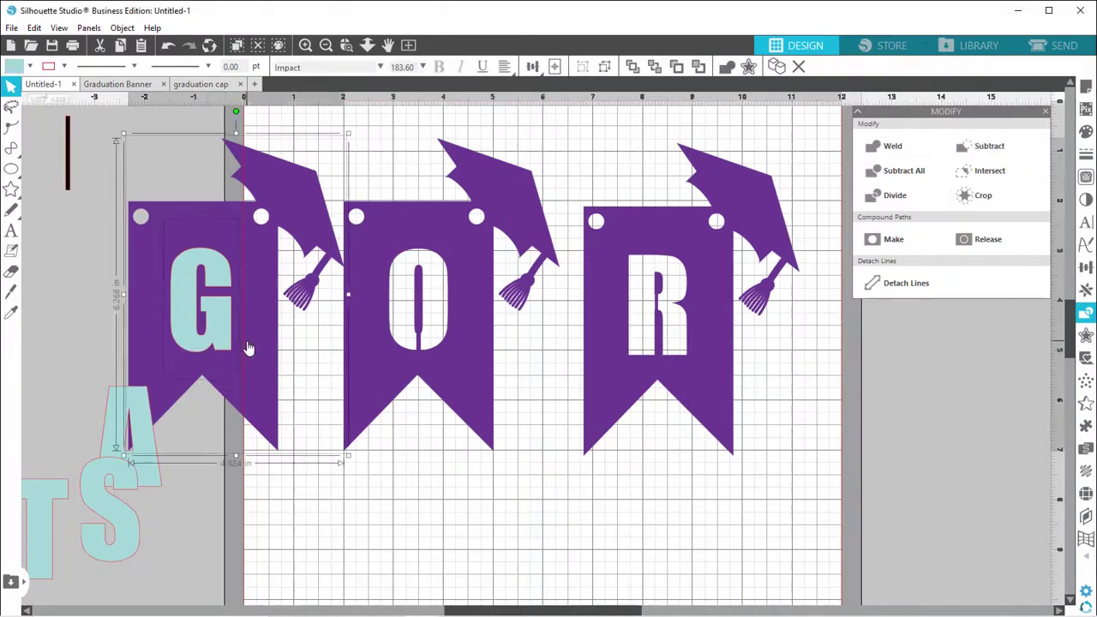
left_click(978, 152)
left_click(539, 548)
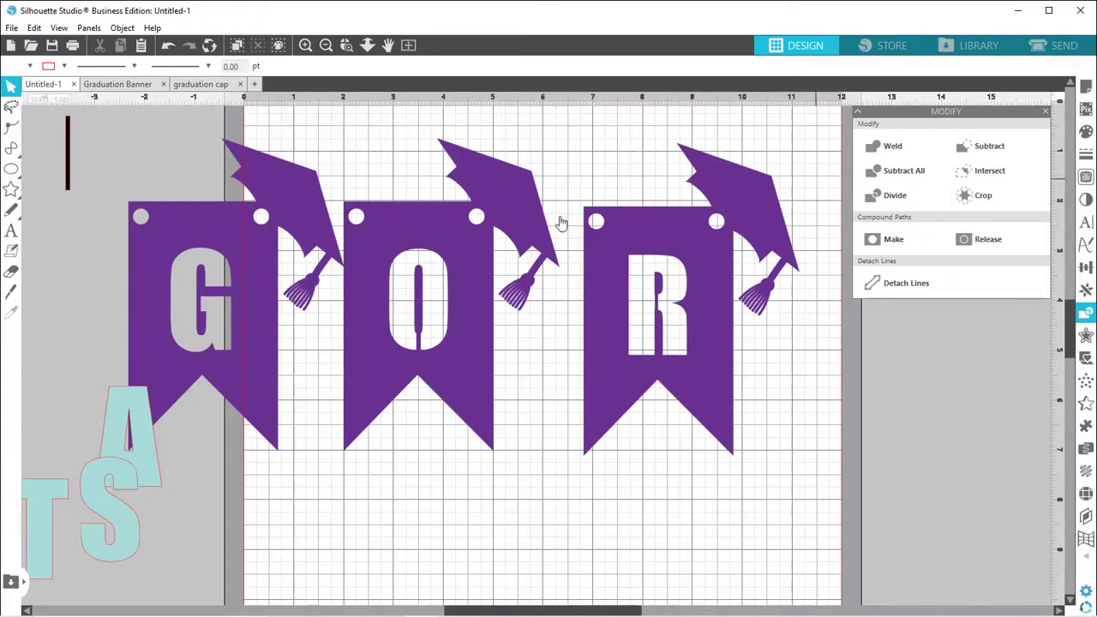
Step: Set the page transparency to 100%
left_click(1086, 90)
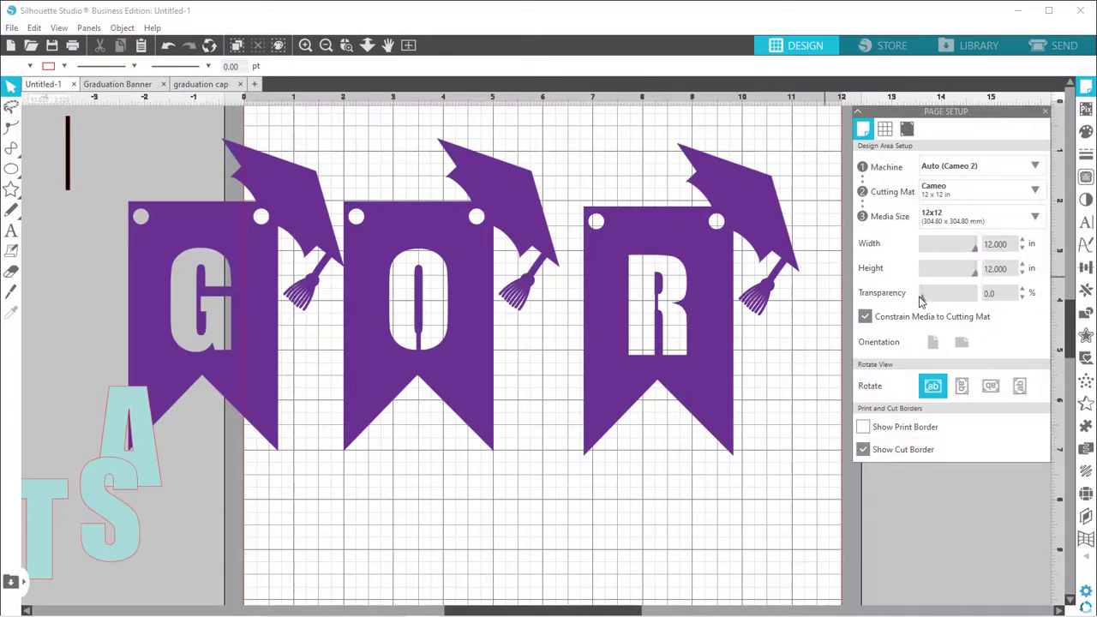
left_click_drag(921, 300, 982, 308)
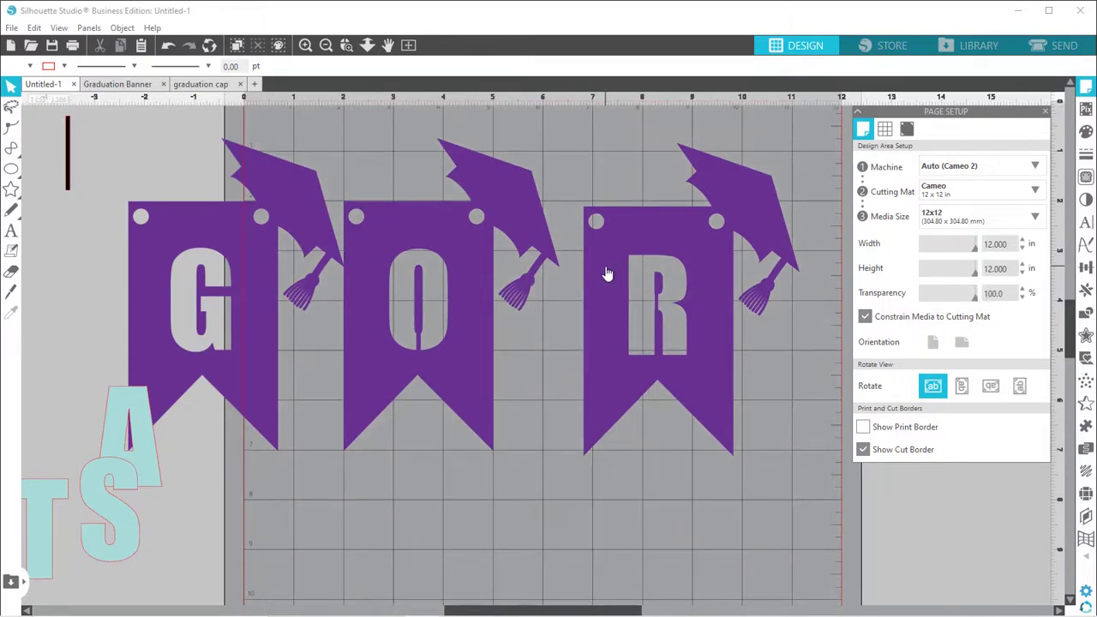
Step: Arrange the G, O and R cap banners on the mat, with G and O in the upper half and R below O
scroll(606, 272, "down", 3)
scroll(606, 272, "down", 1)
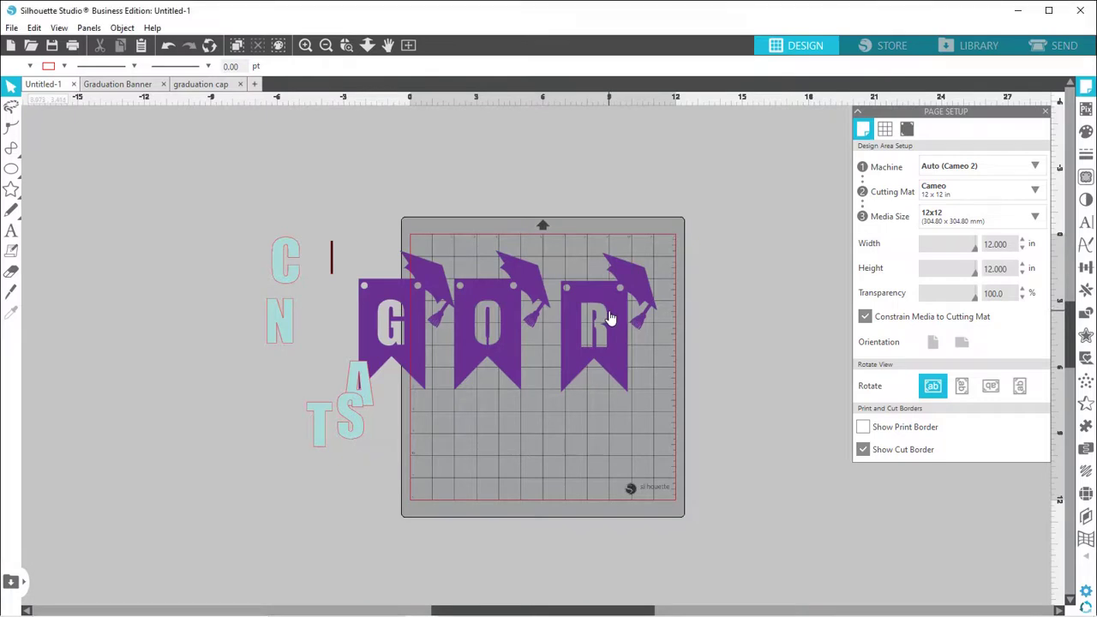
left_click_drag(612, 318, 624, 416)
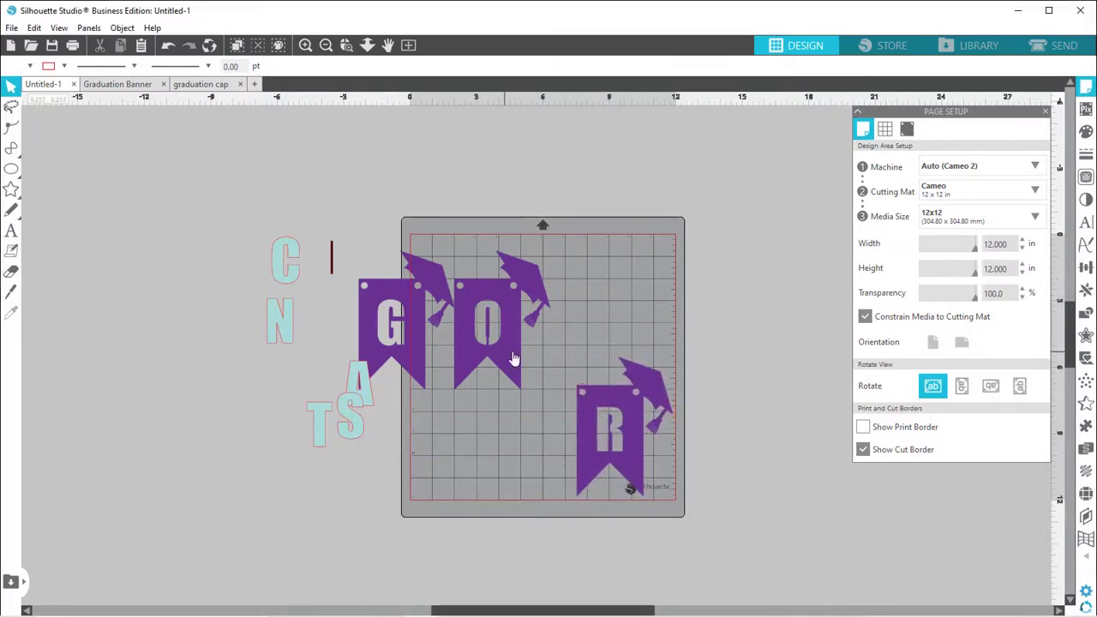
left_click_drag(531, 359, 610, 346)
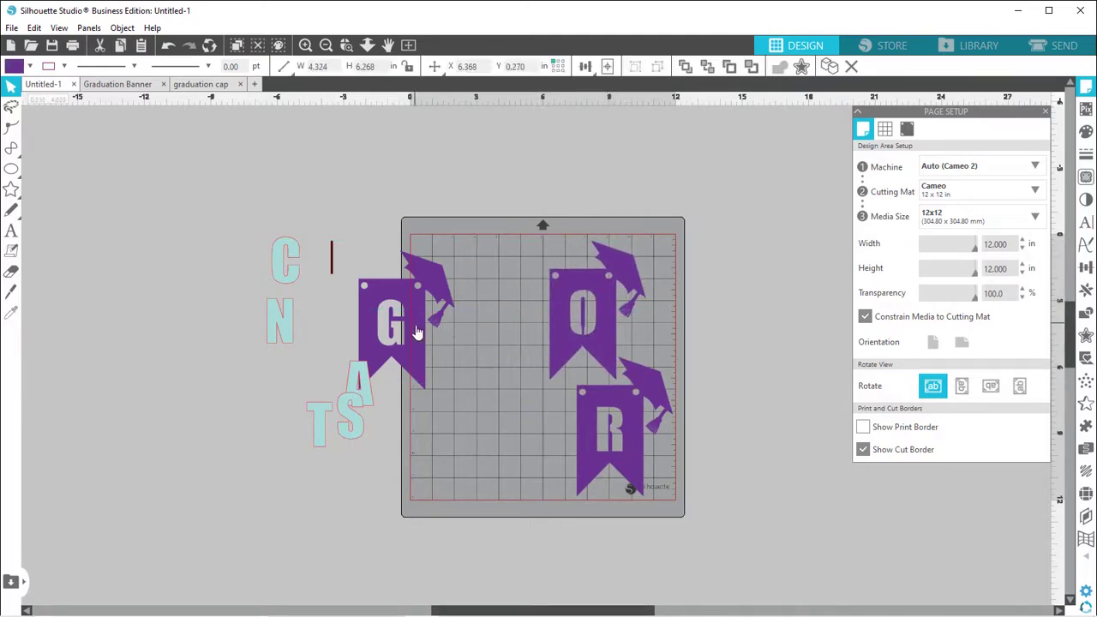
left_click_drag(419, 331, 480, 310)
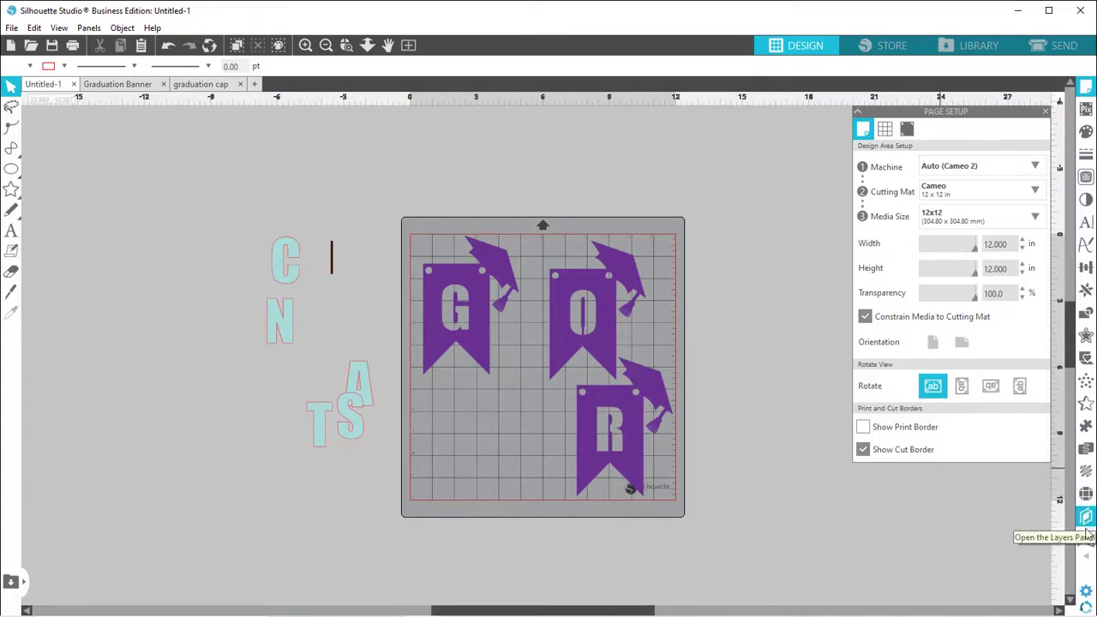
Step: Nest the three cap banners within the cut area with padding 4 and rotations 4, using only shapes on the media
left_click(1087, 450)
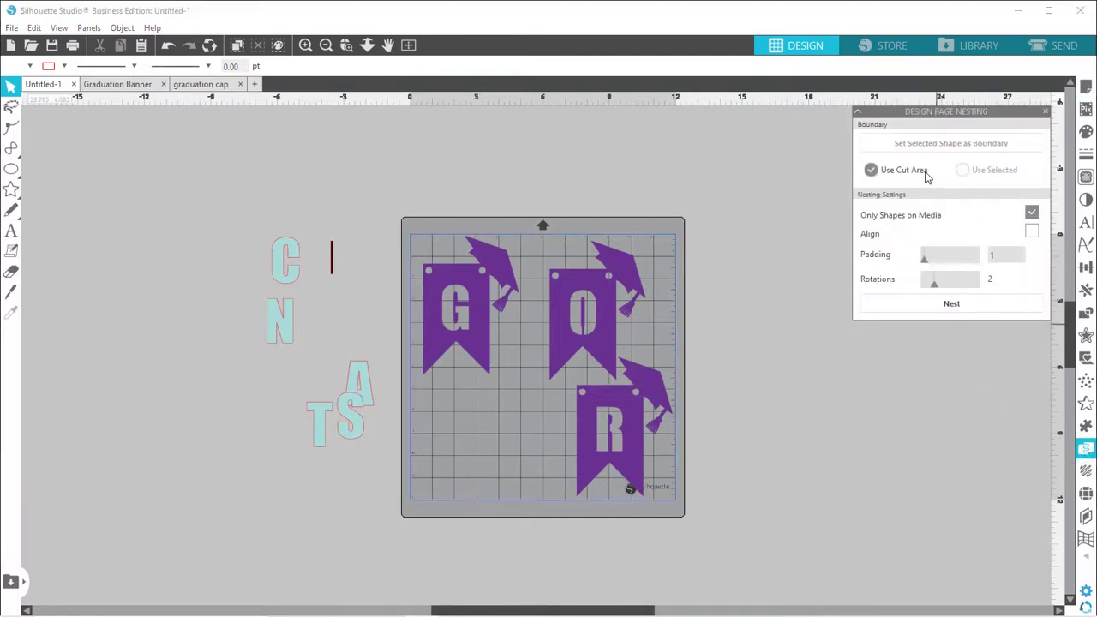
left_click(927, 262)
left_click_drag(940, 286, 946, 287)
left_click(954, 303)
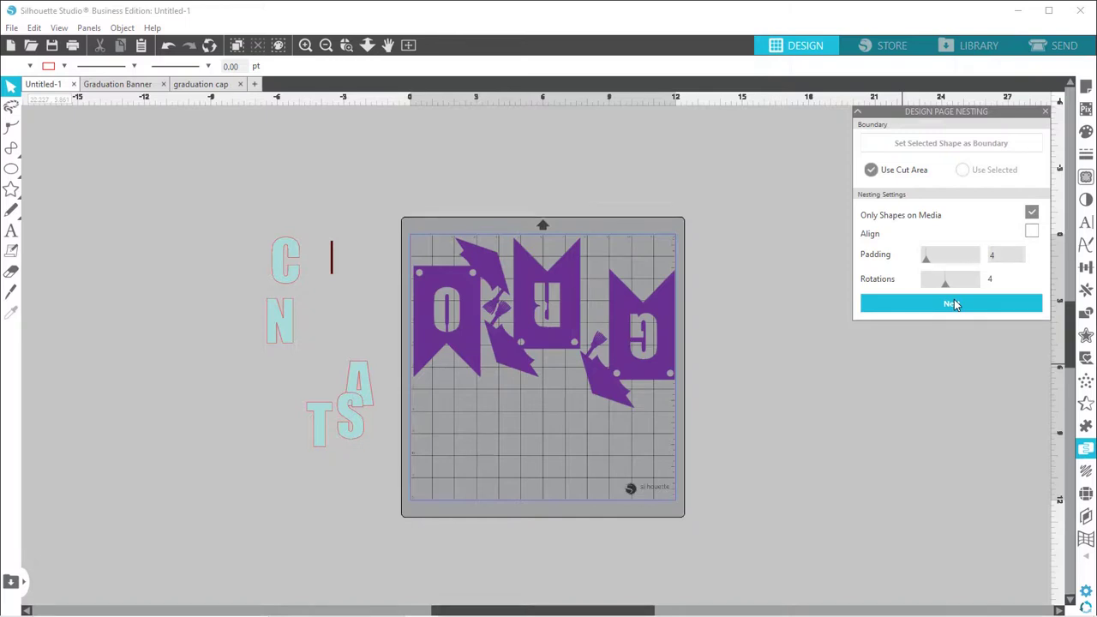
Step: Set the cut material for the nested banners to Cardstock, Textured - Heavy (80lb) and turn on line segment overcut
left_click(1053, 46)
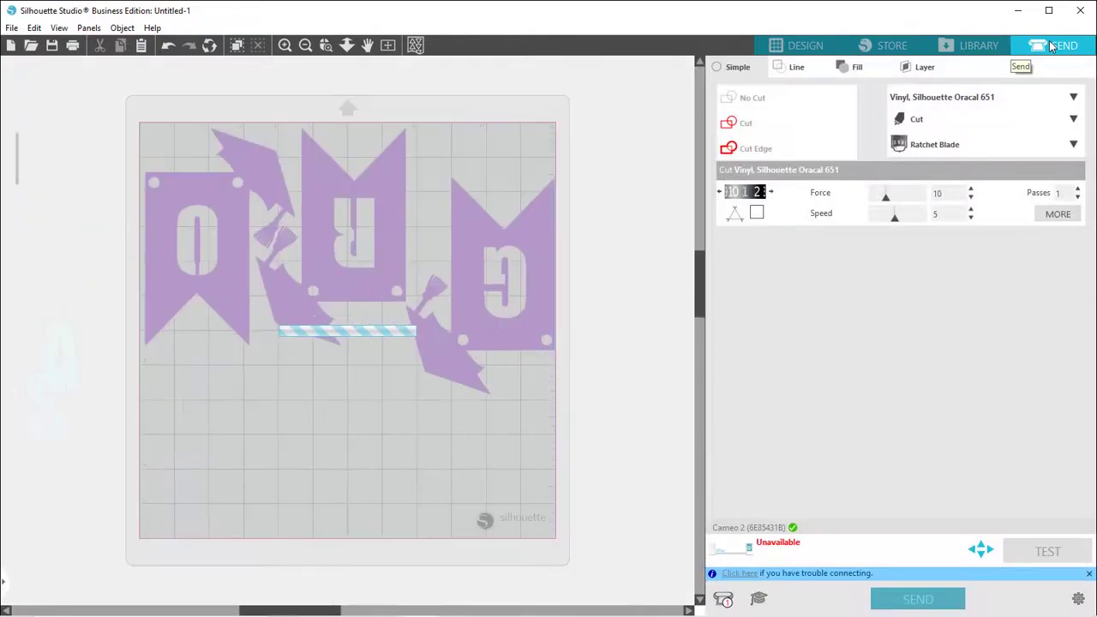
left_click(1015, 102)
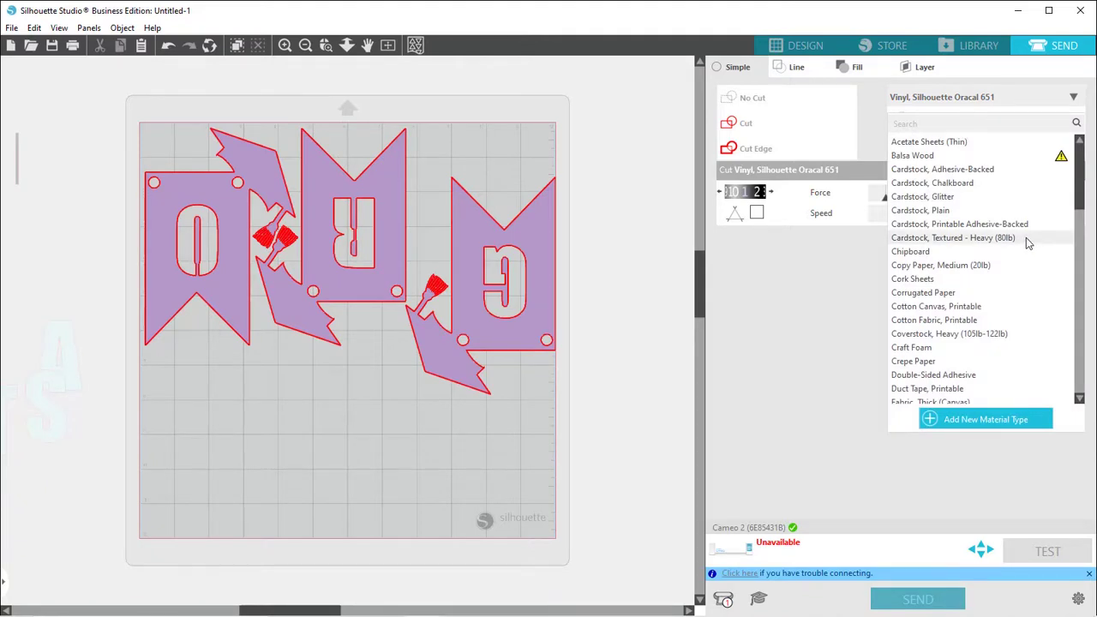
left_click(1028, 240)
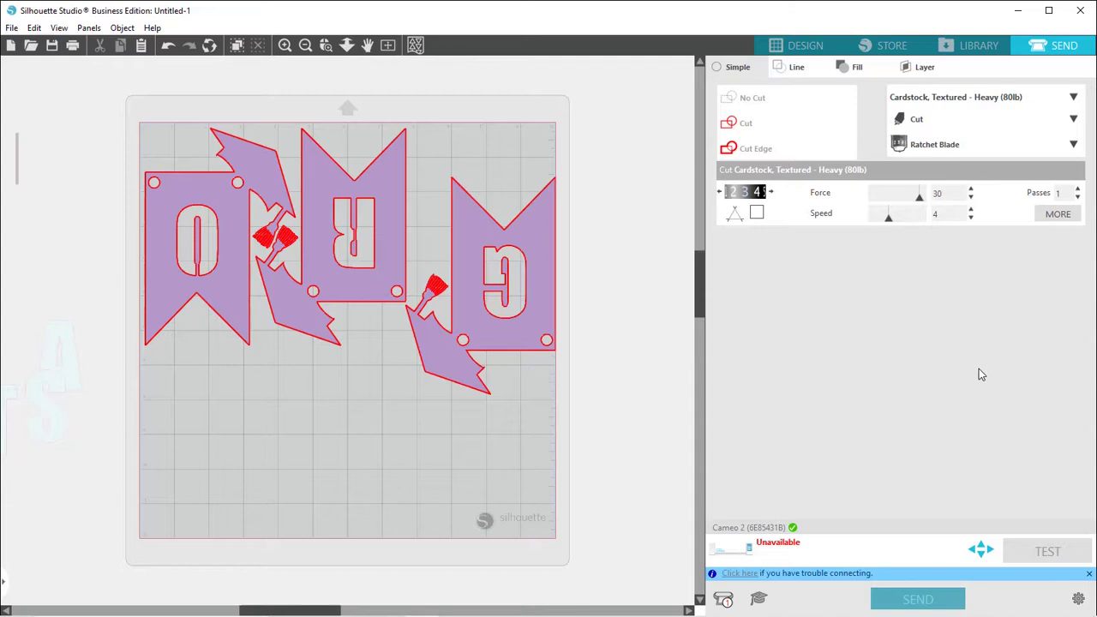
left_click(756, 214)
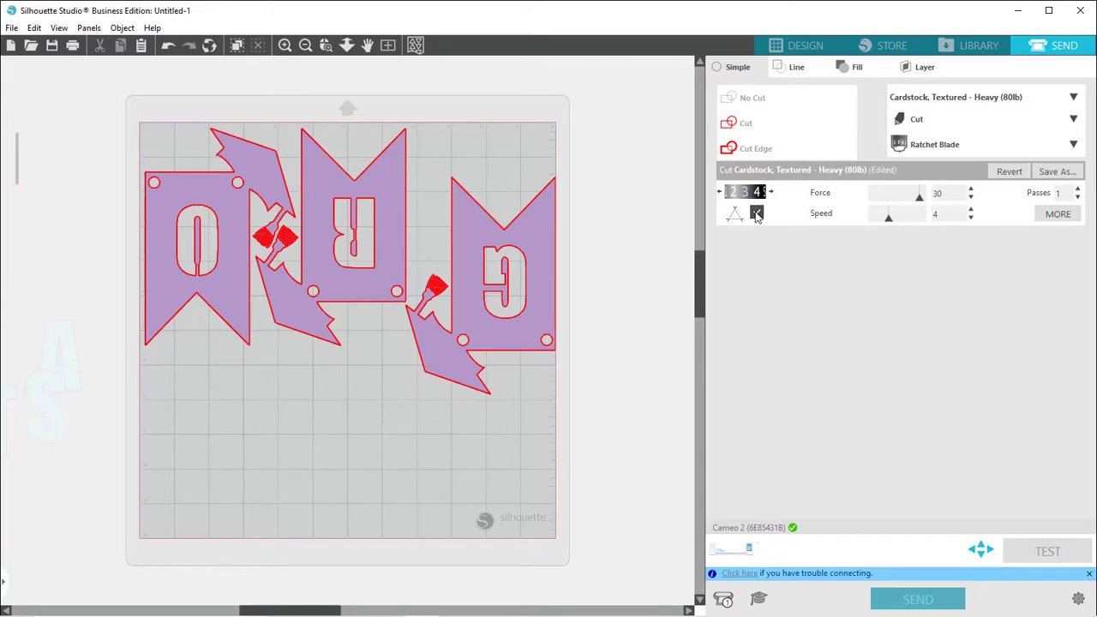